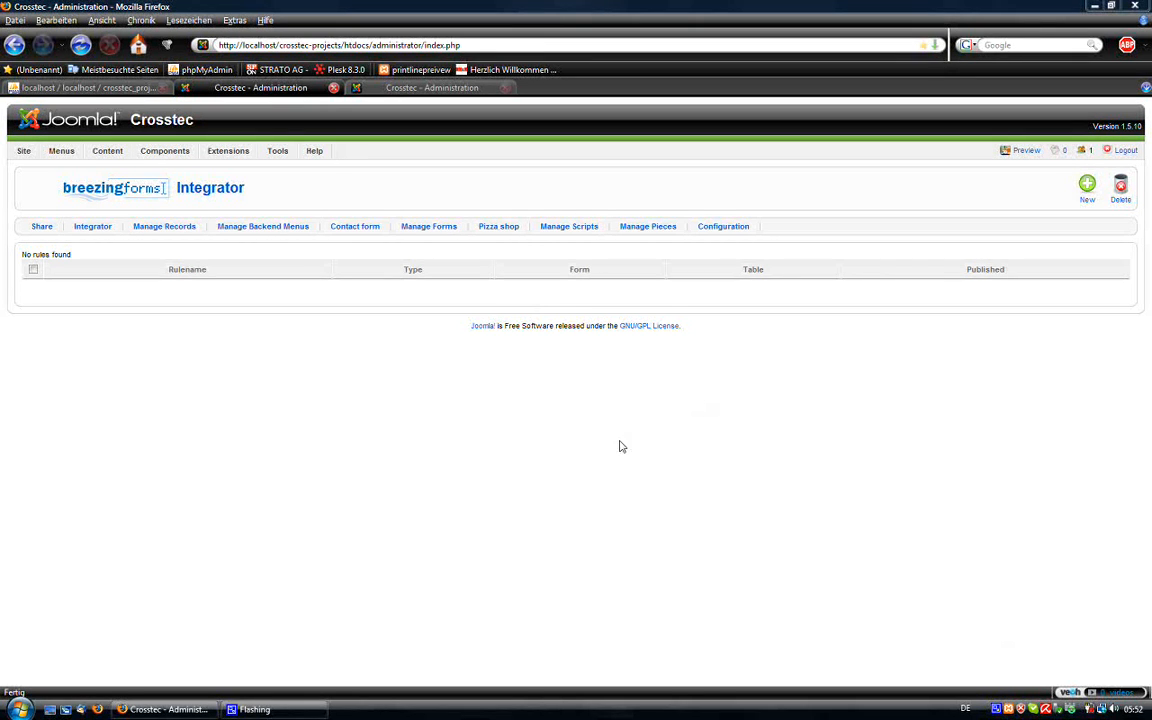
Create a new integrator rule named User.
click(1087, 188)
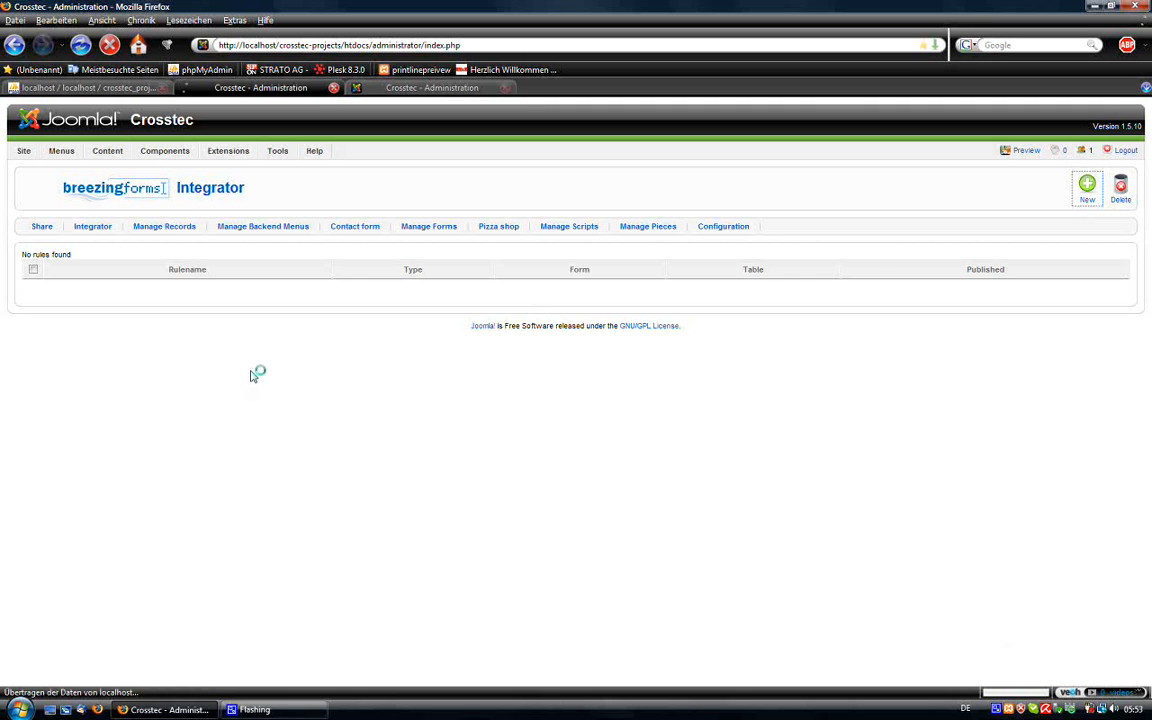
click(51, 305)
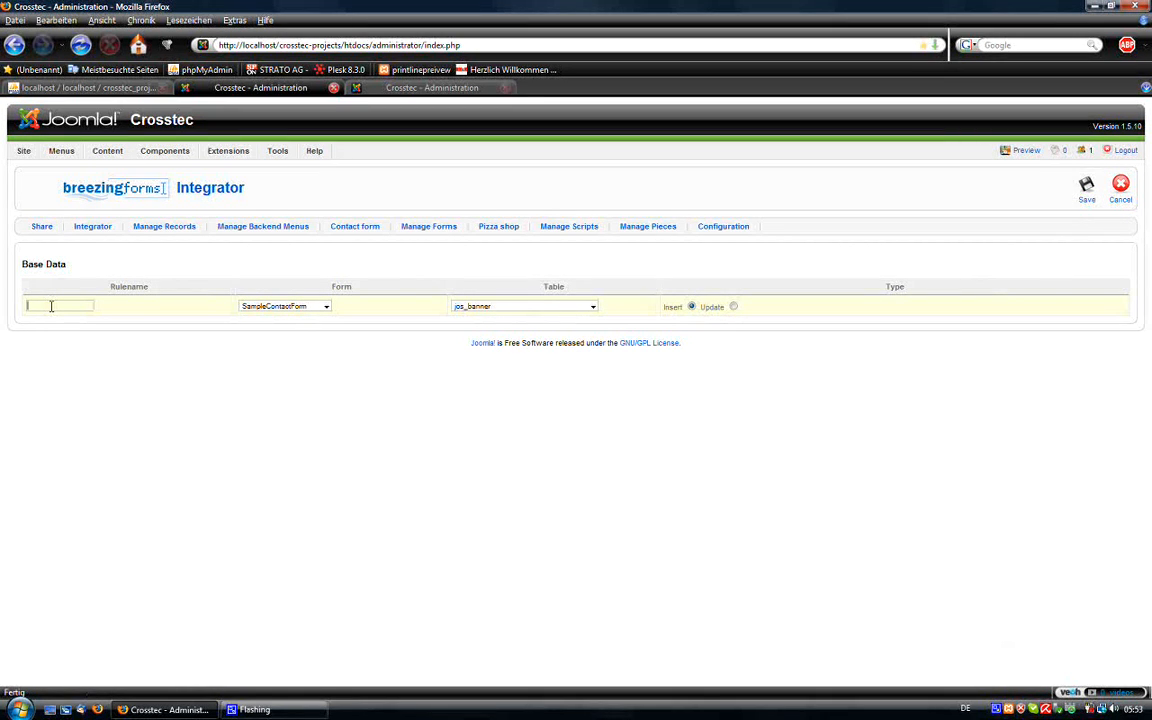
text(User)
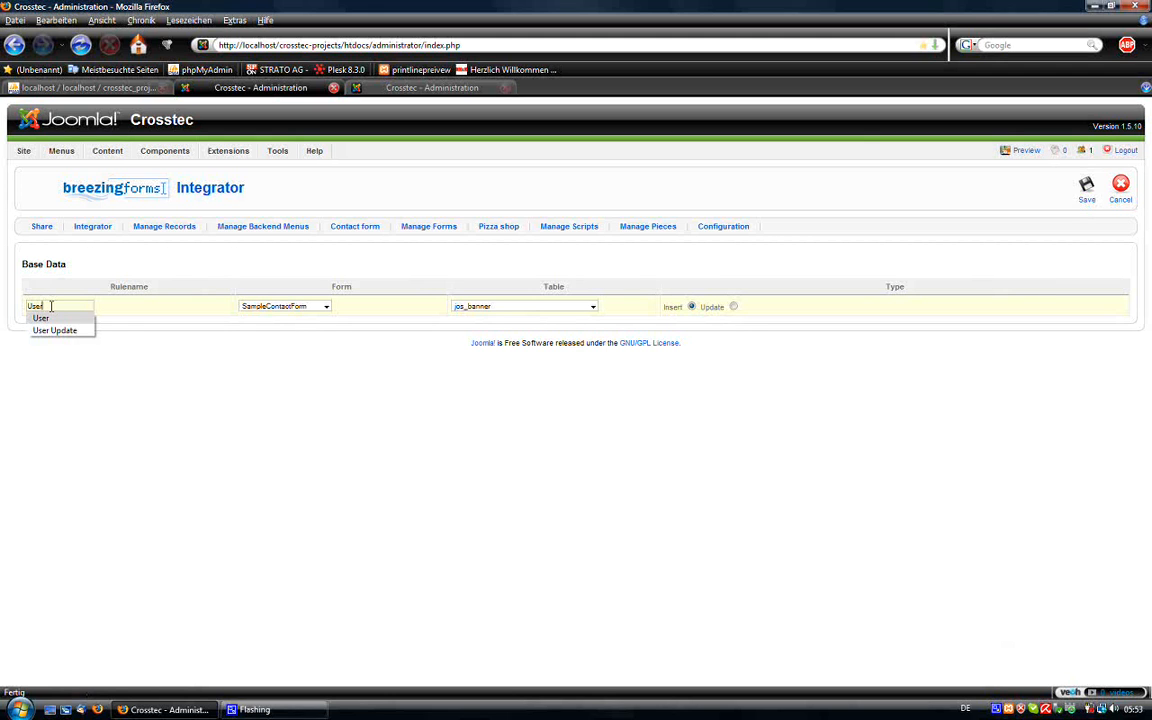
click(120, 308)
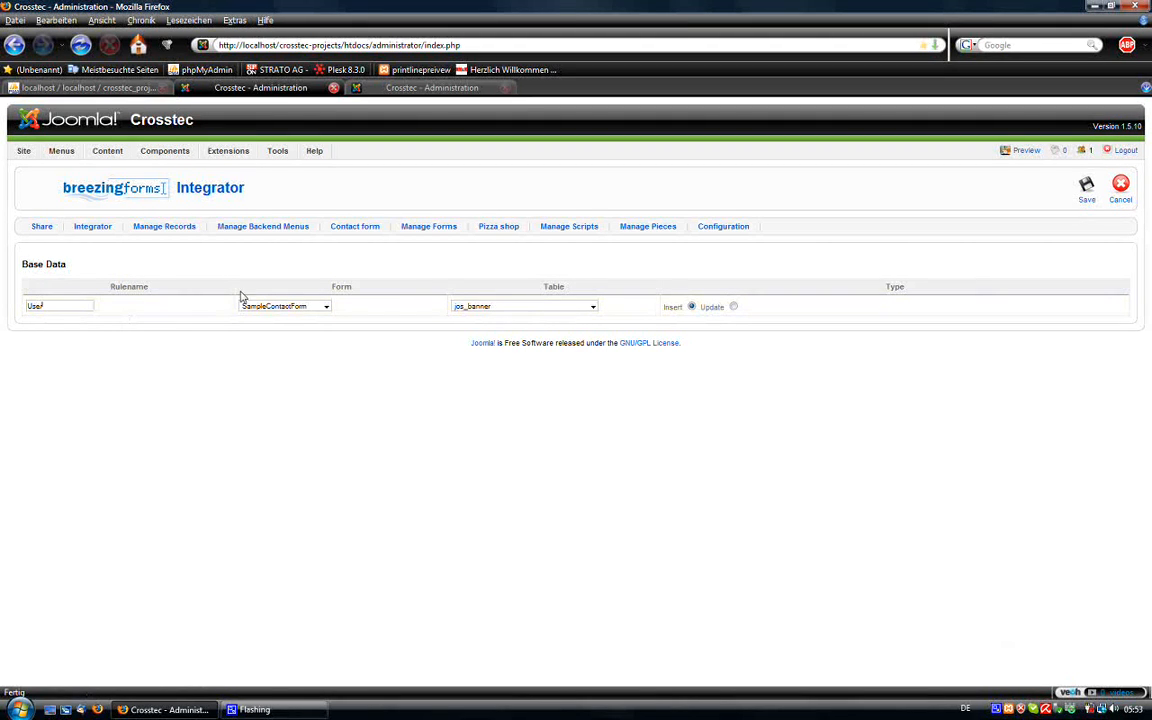
Keep SampleContactForm as the source form and choose jos_users as the target table.
click(315, 308)
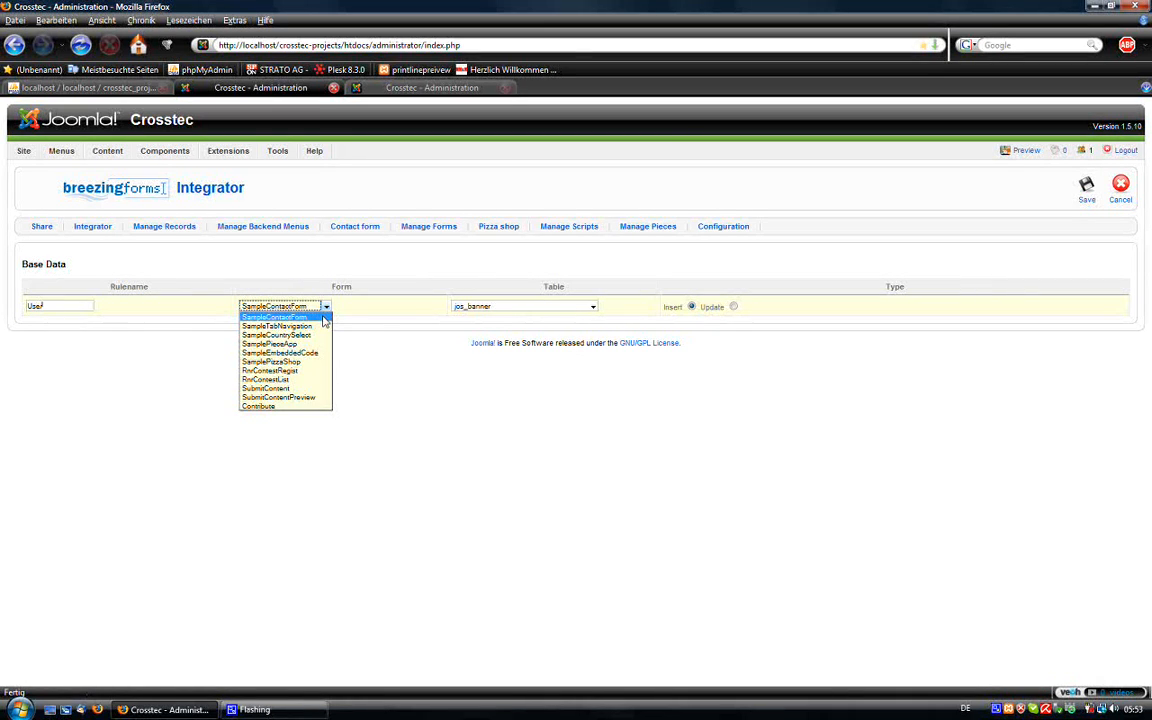
click(324, 319)
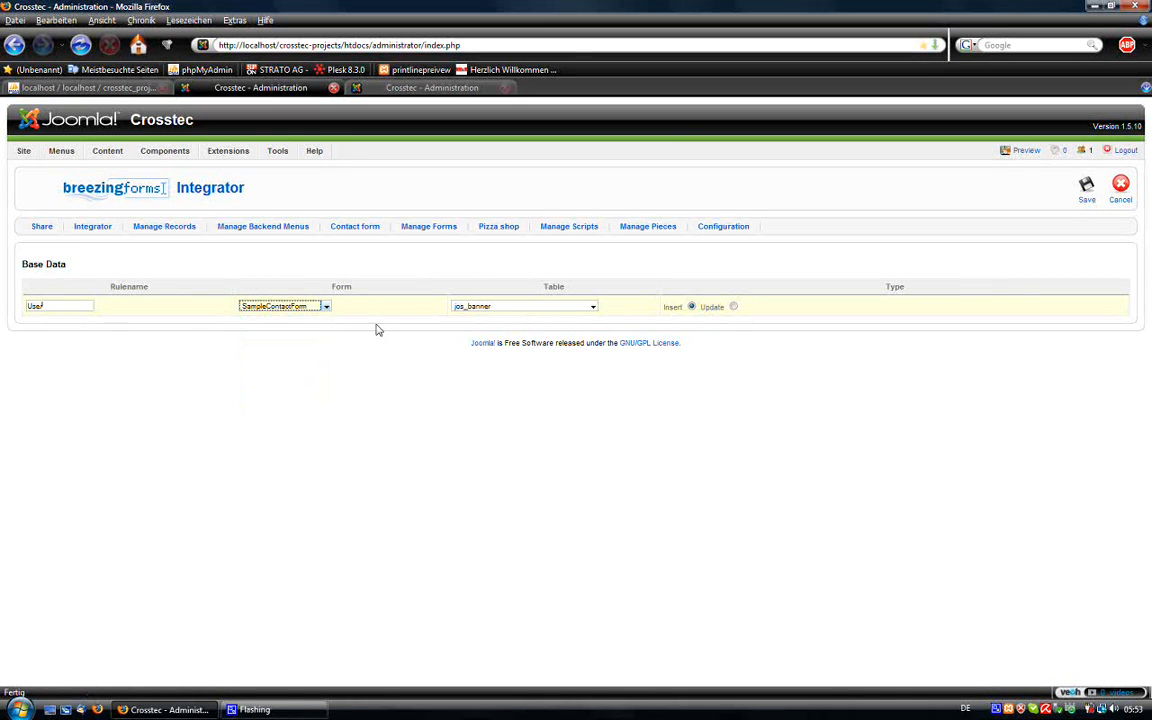
click(488, 307)
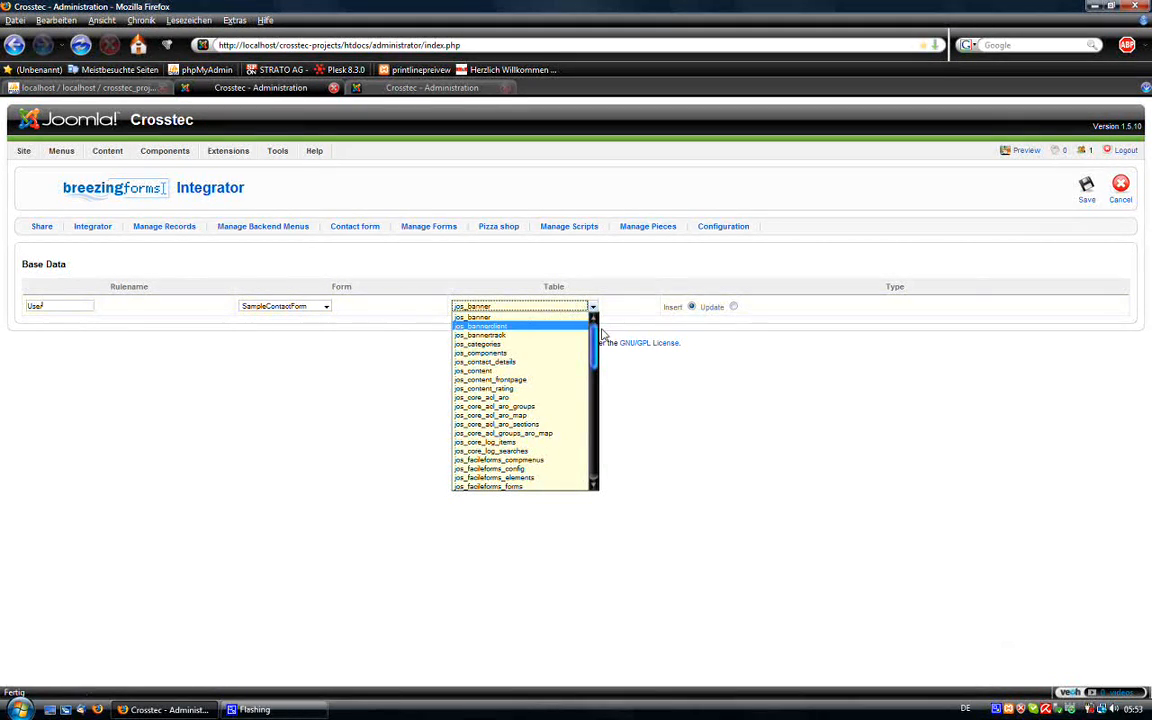
drag(594, 335, 591, 450)
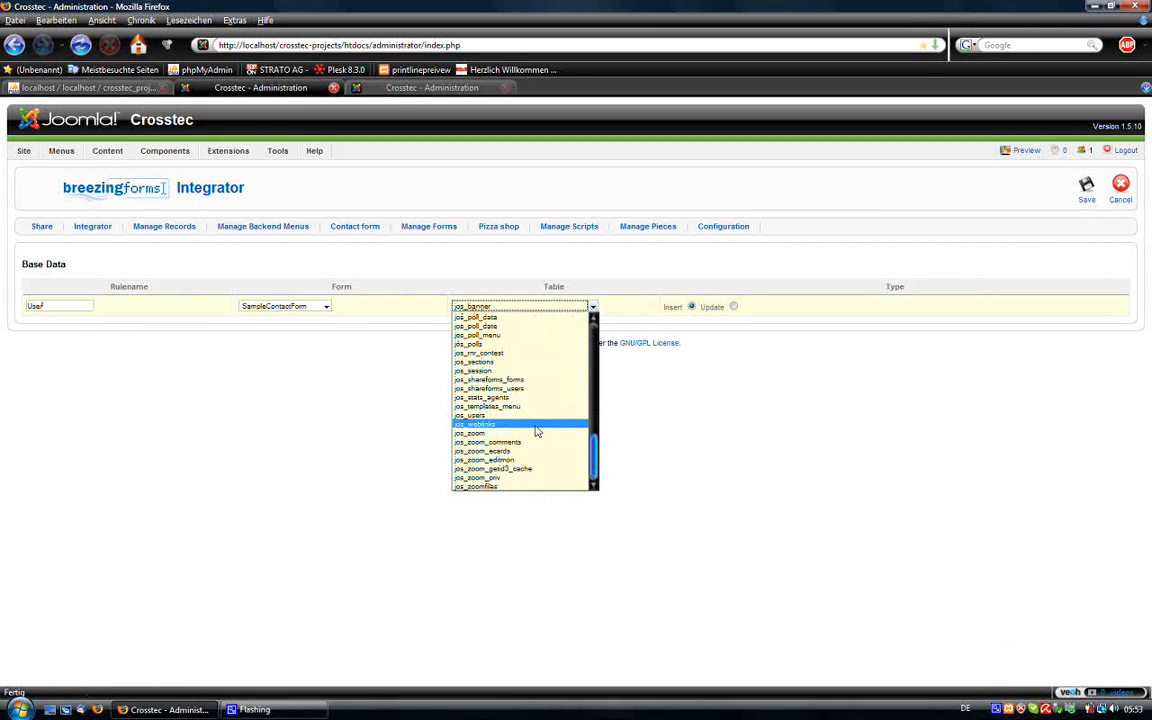
click(475, 415)
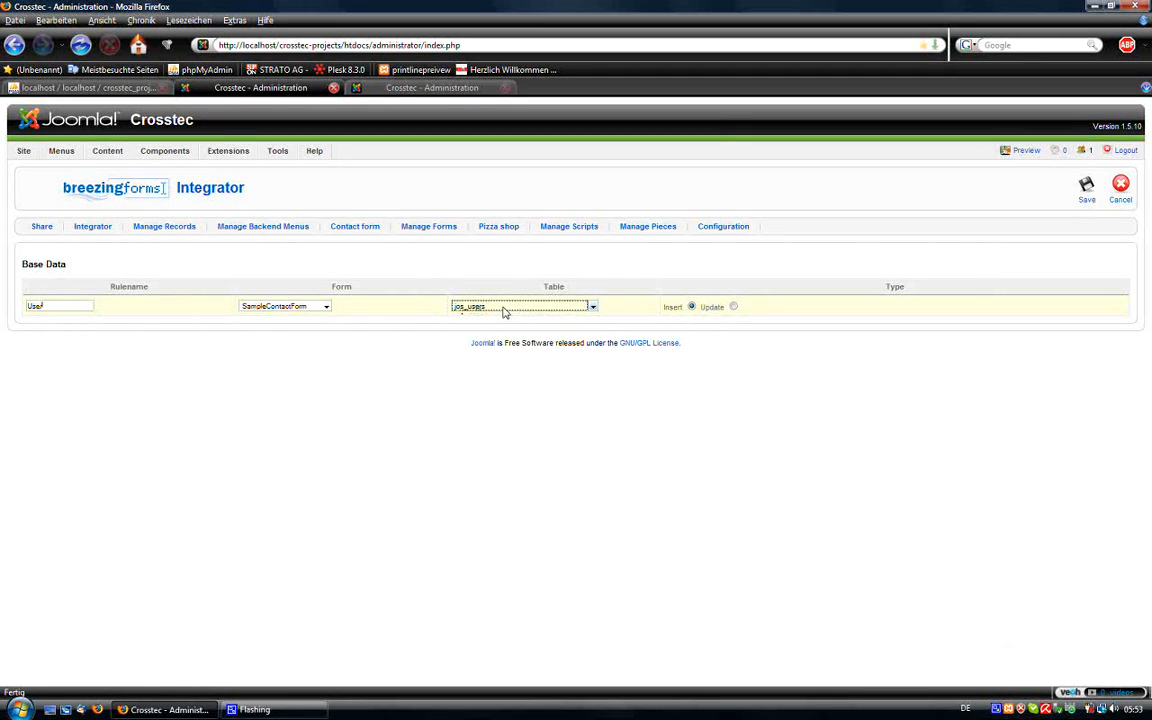
Save the User rule and keep cf_name as the incoming field in the new mapping row.
click(1082, 189)
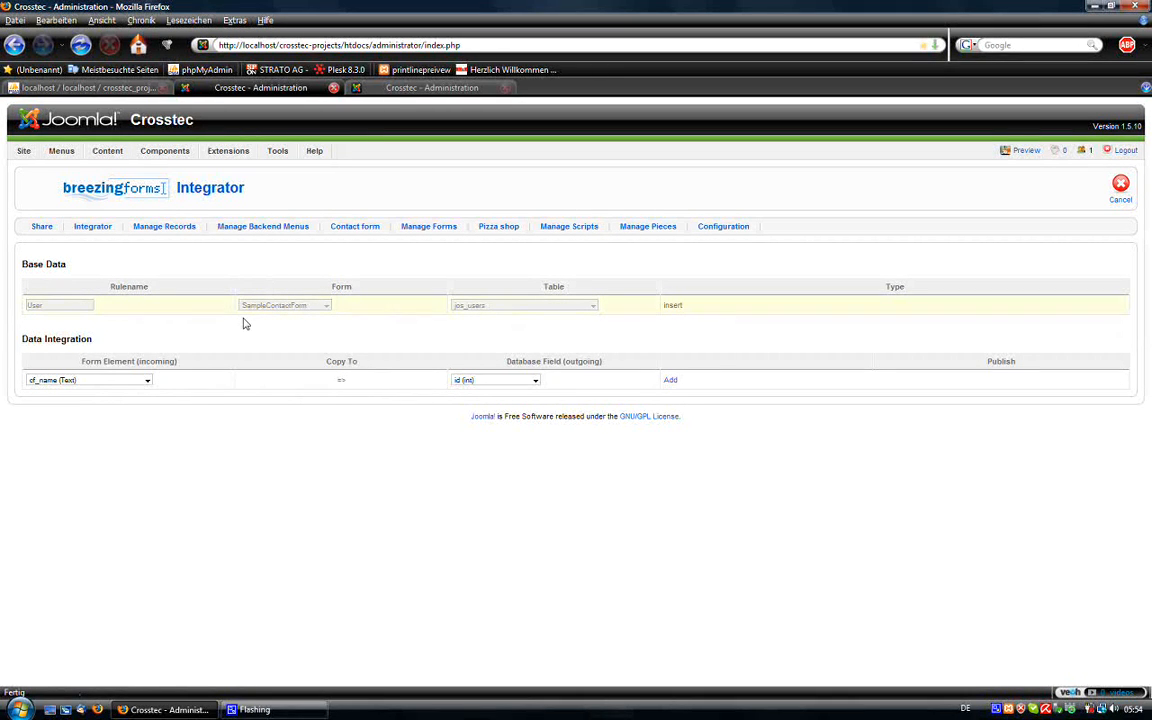
click(147, 381)
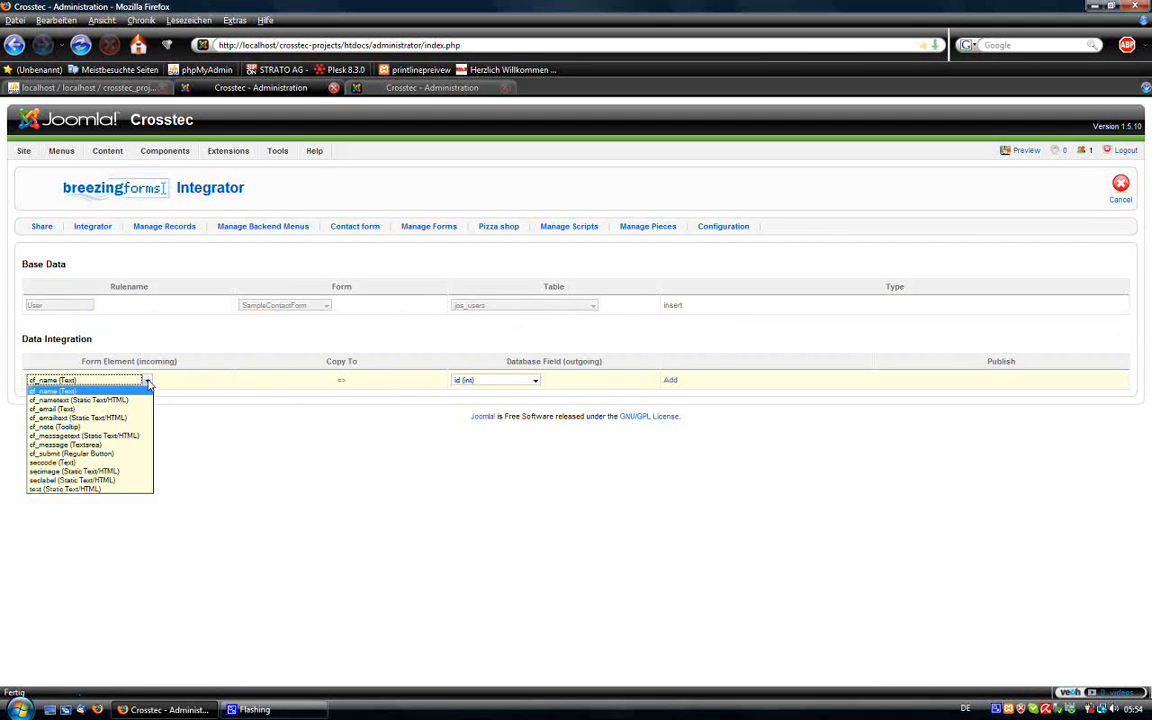
click(147, 381)
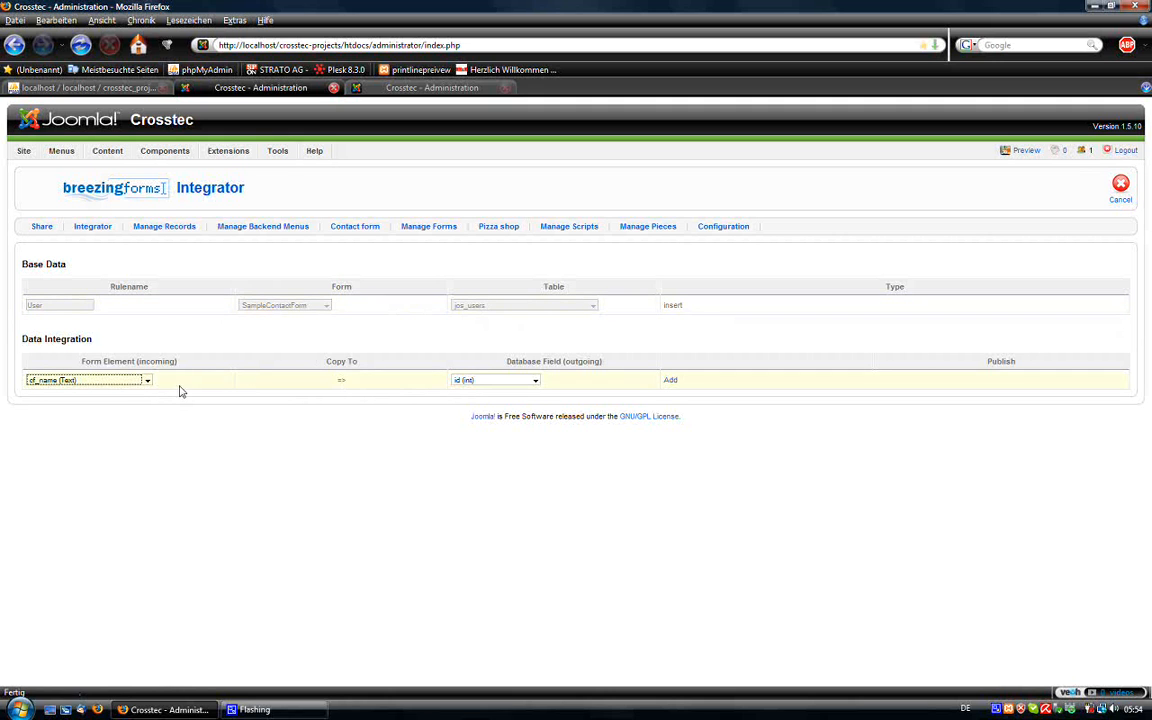
click(127, 381)
click(125, 377)
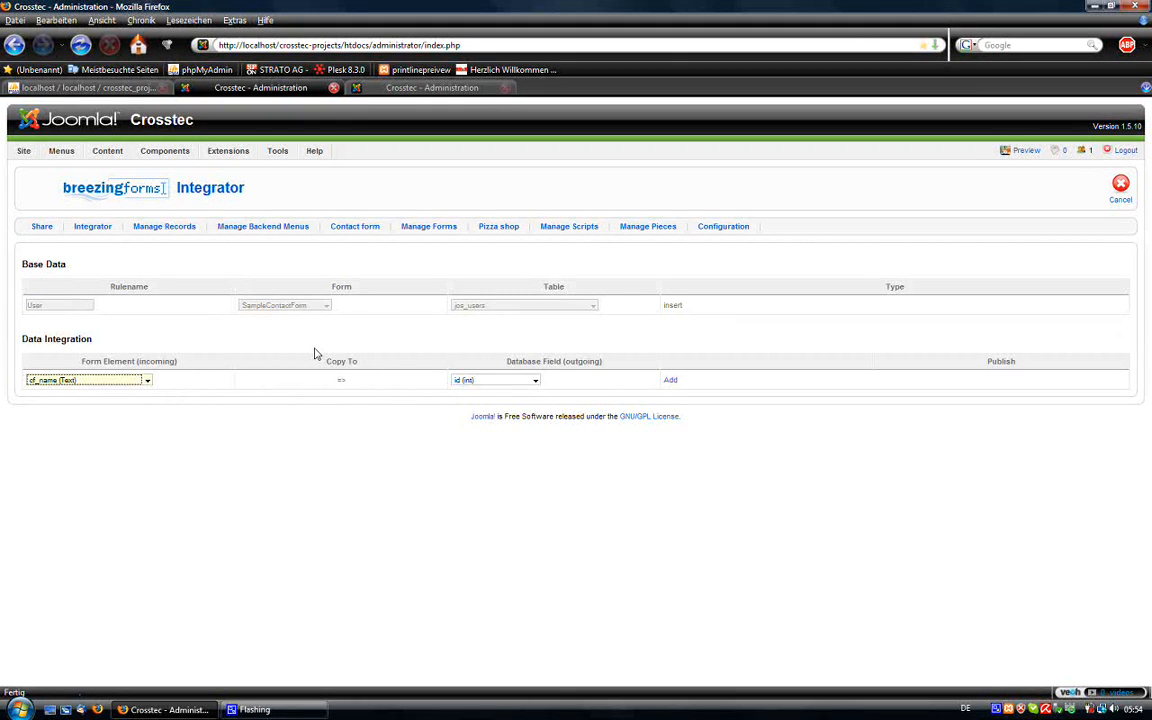
mouse_move(29, 153)
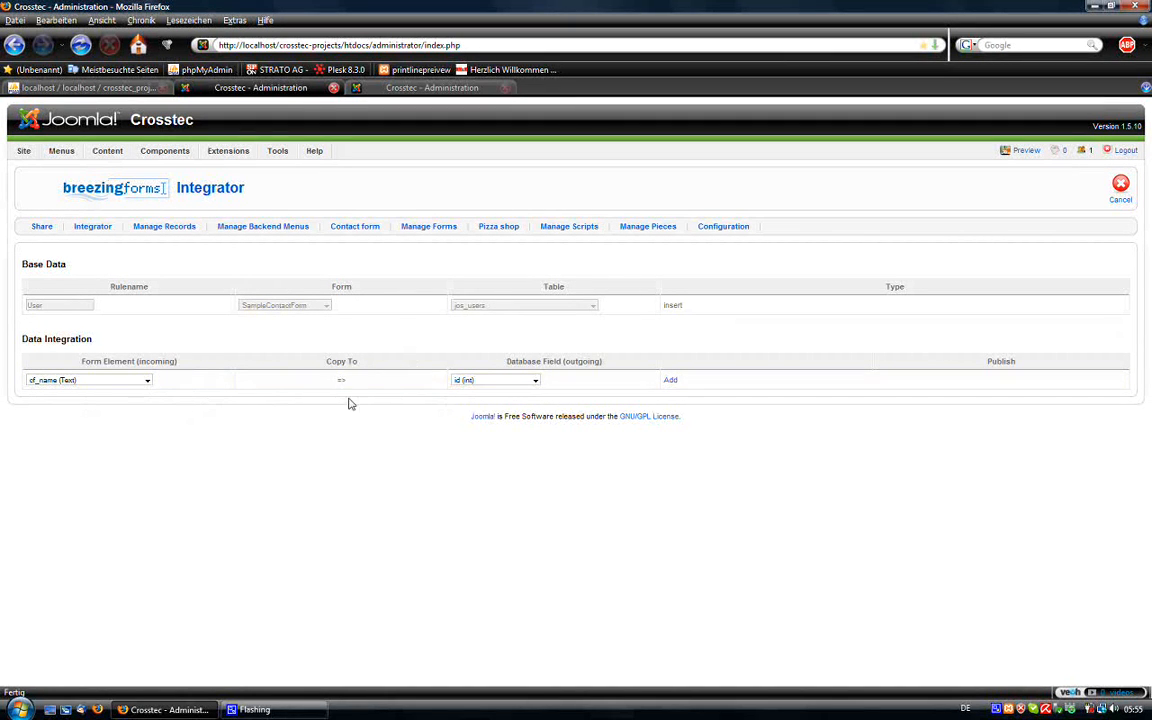
click(132, 385)
click(108, 388)
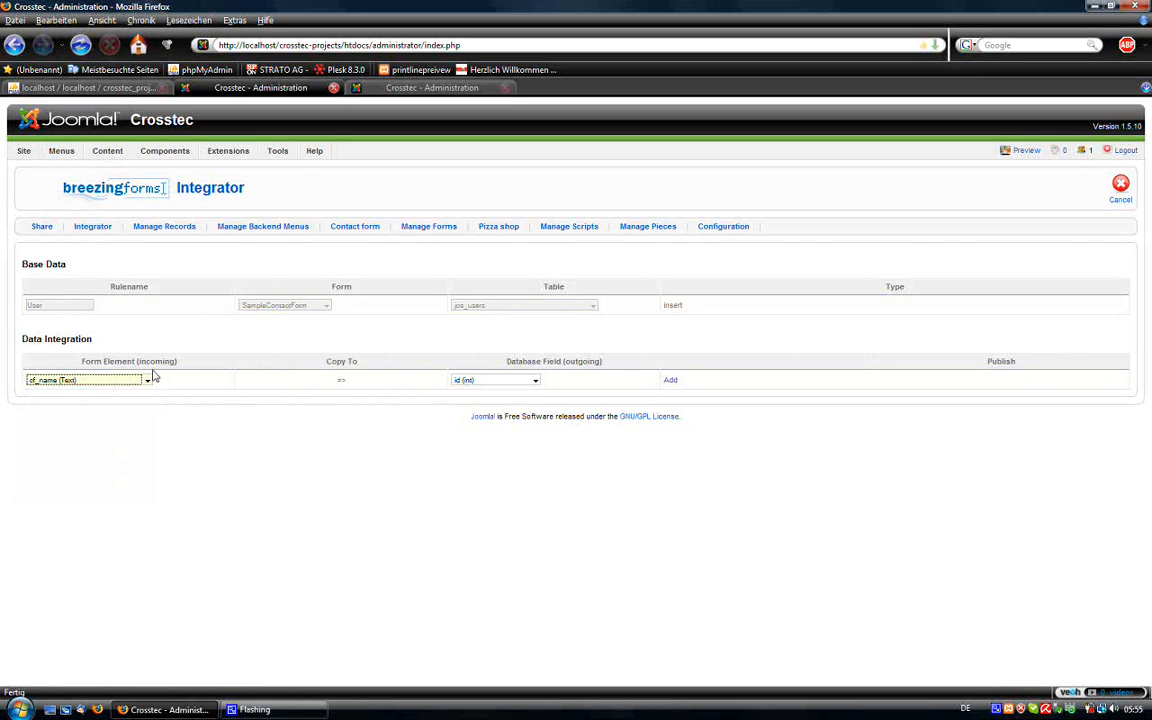
Add two mappings: cf_name to name (varchar) and cf_email to email (varchar).
click(510, 381)
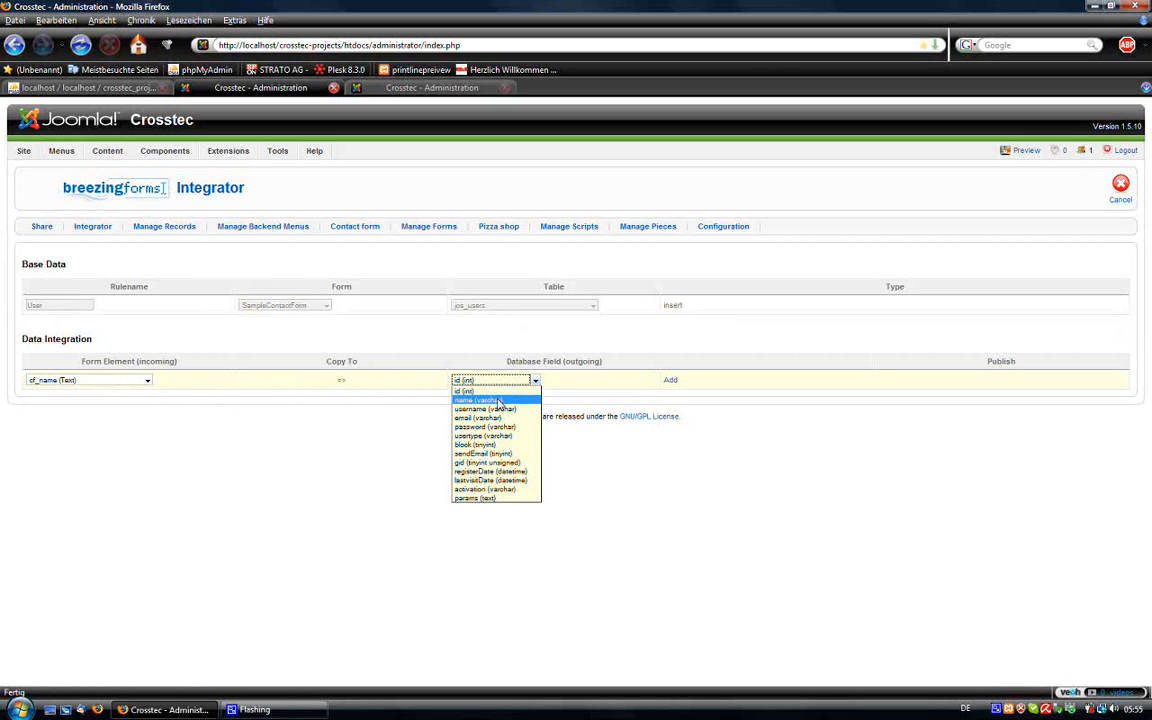
click(497, 400)
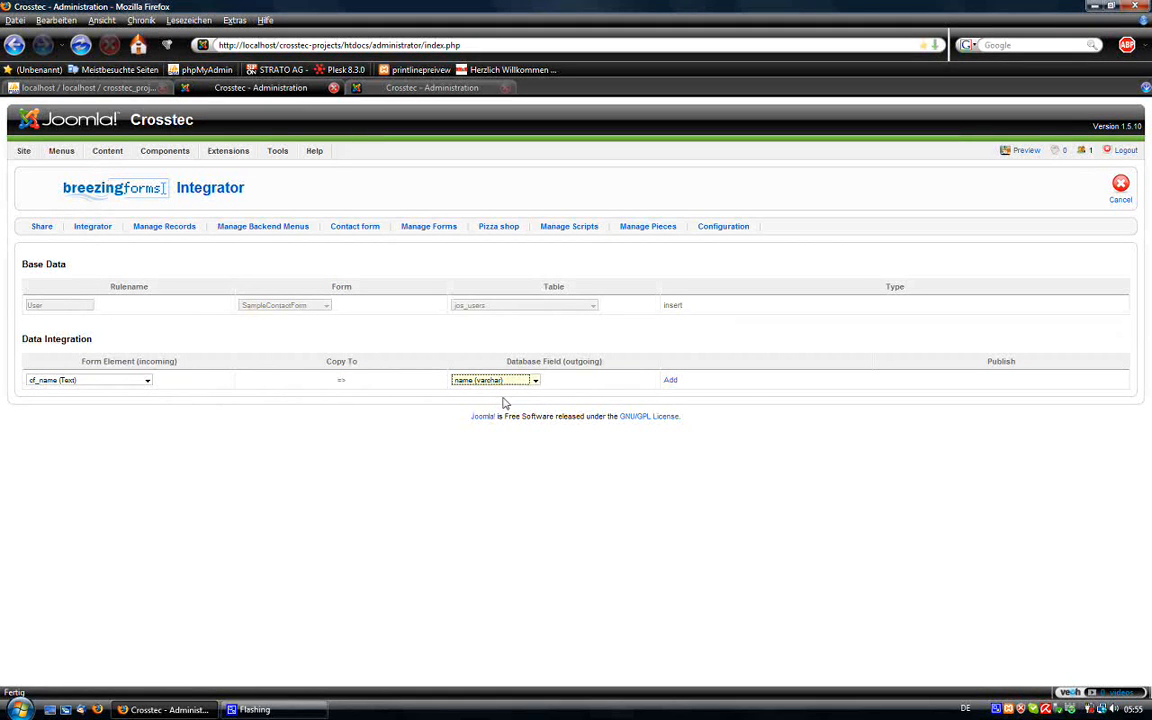
click(673, 382)
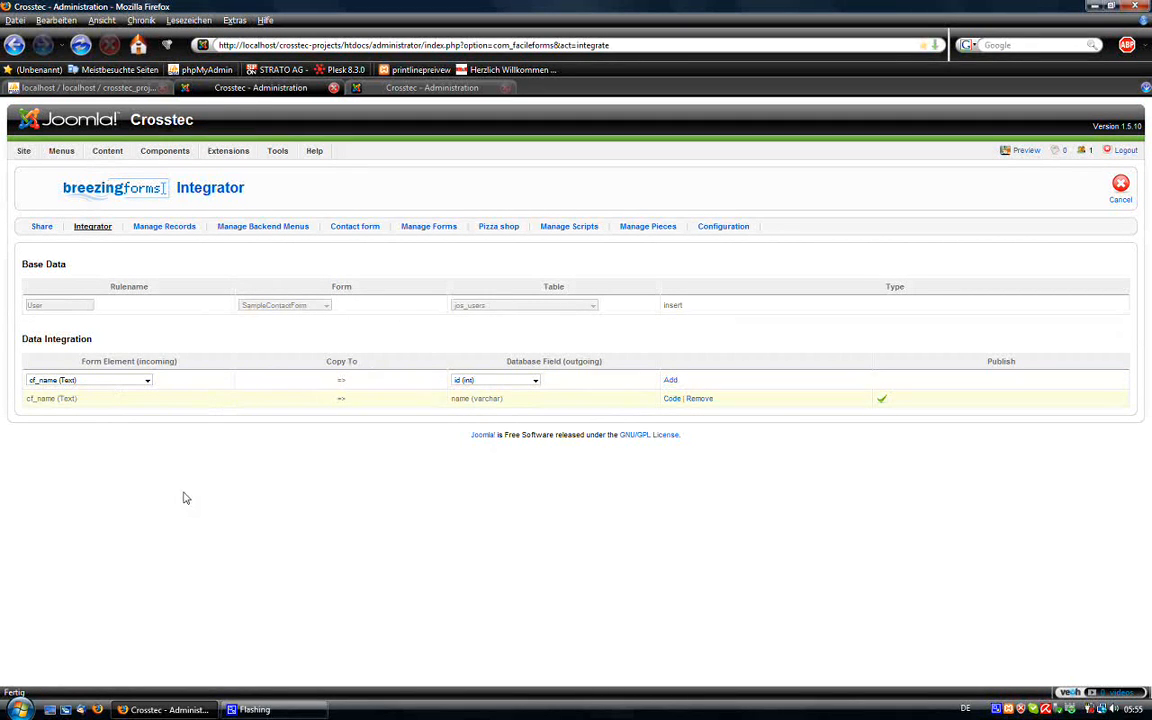
click(147, 380)
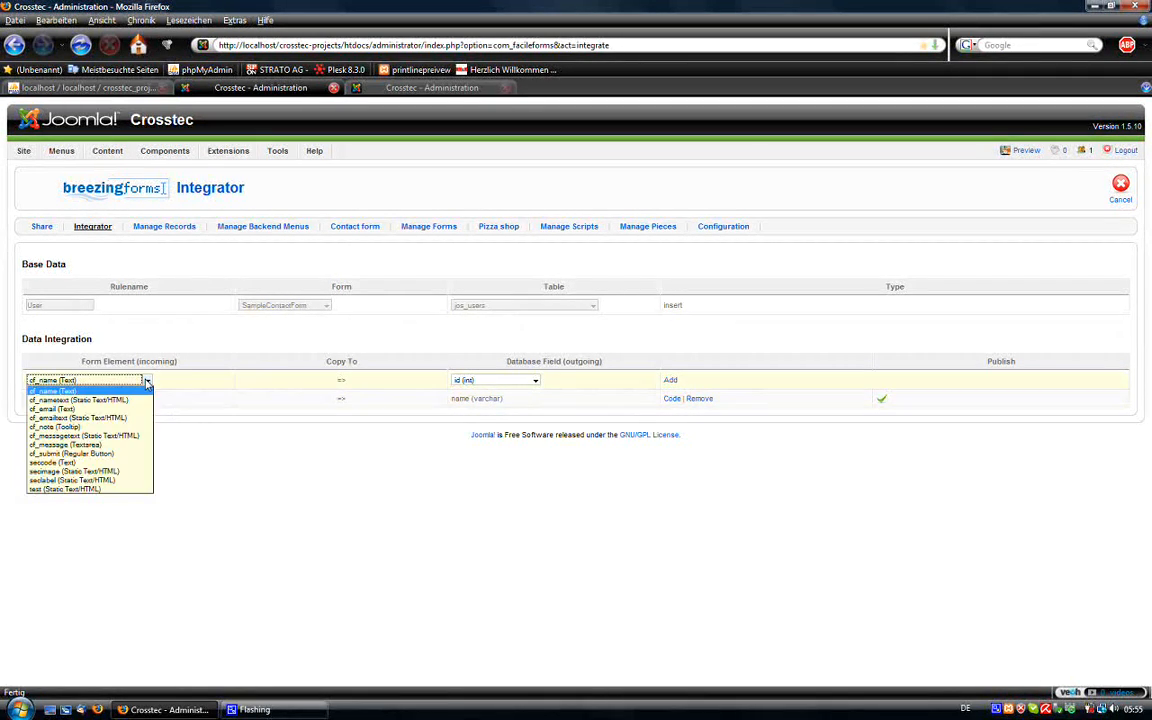
click(100, 408)
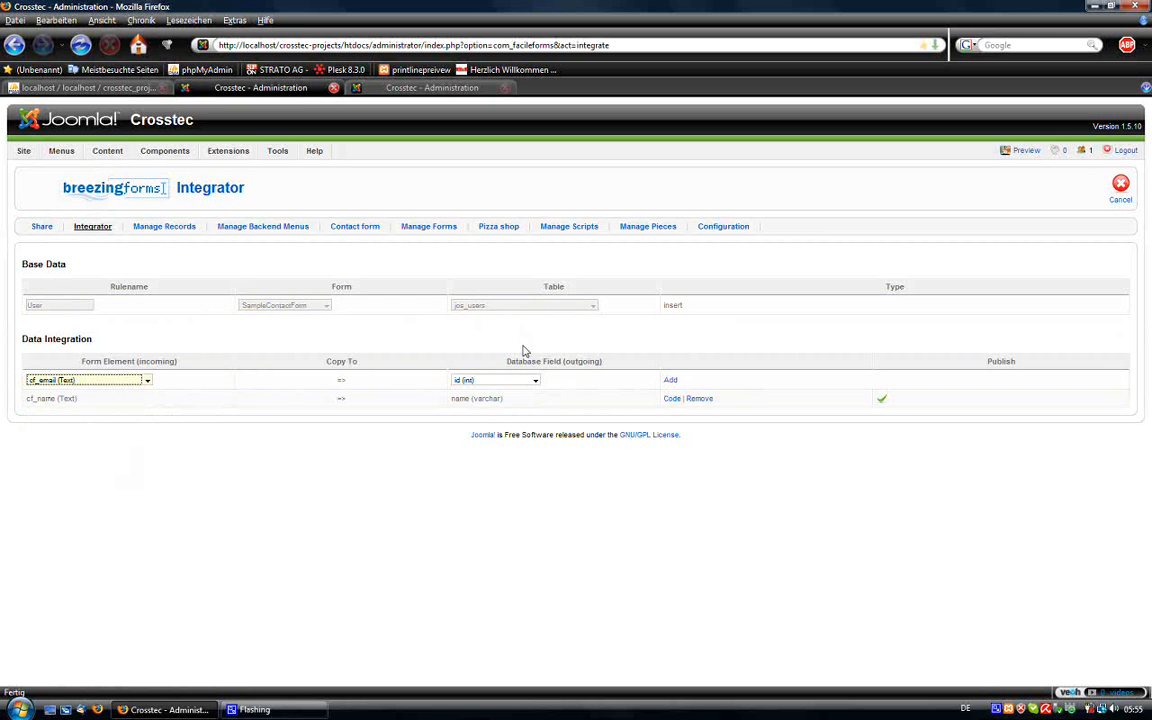
click(512, 382)
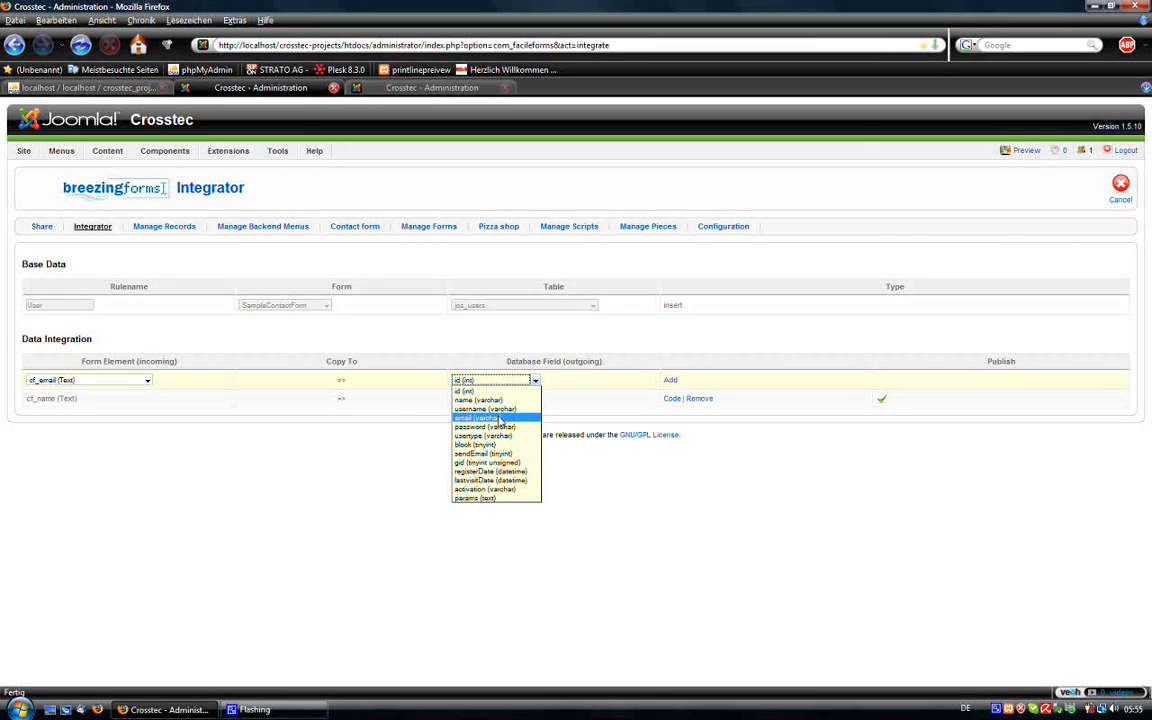
click(500, 418)
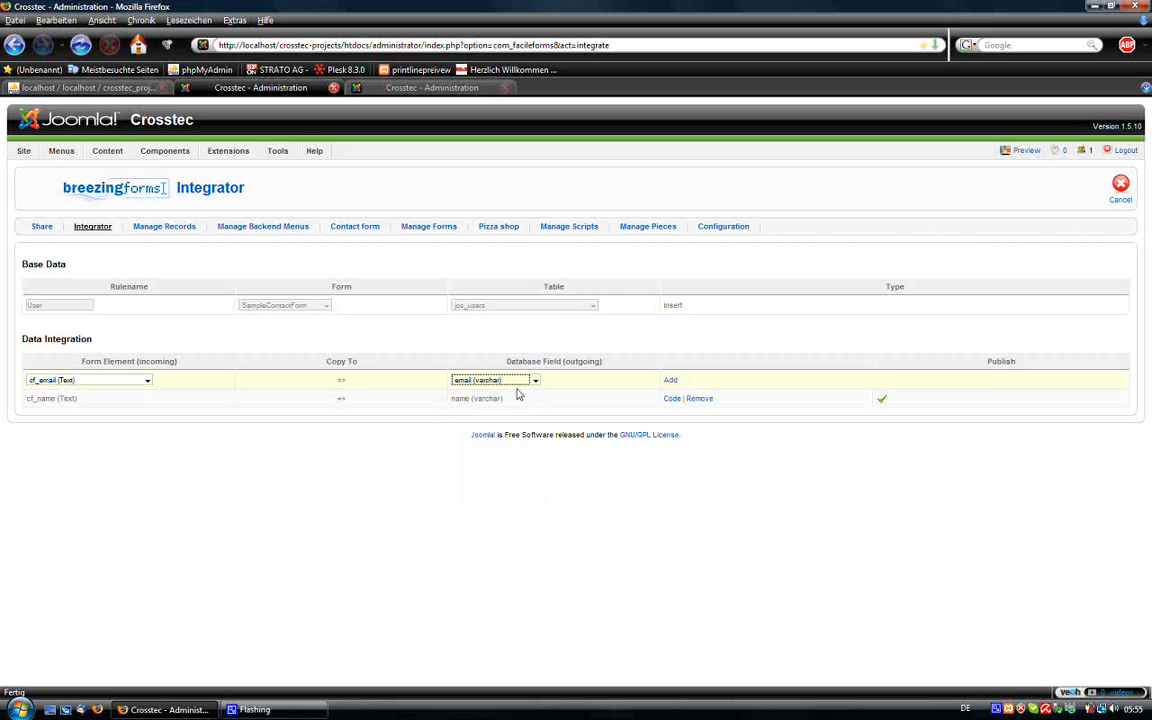
click(670, 380)
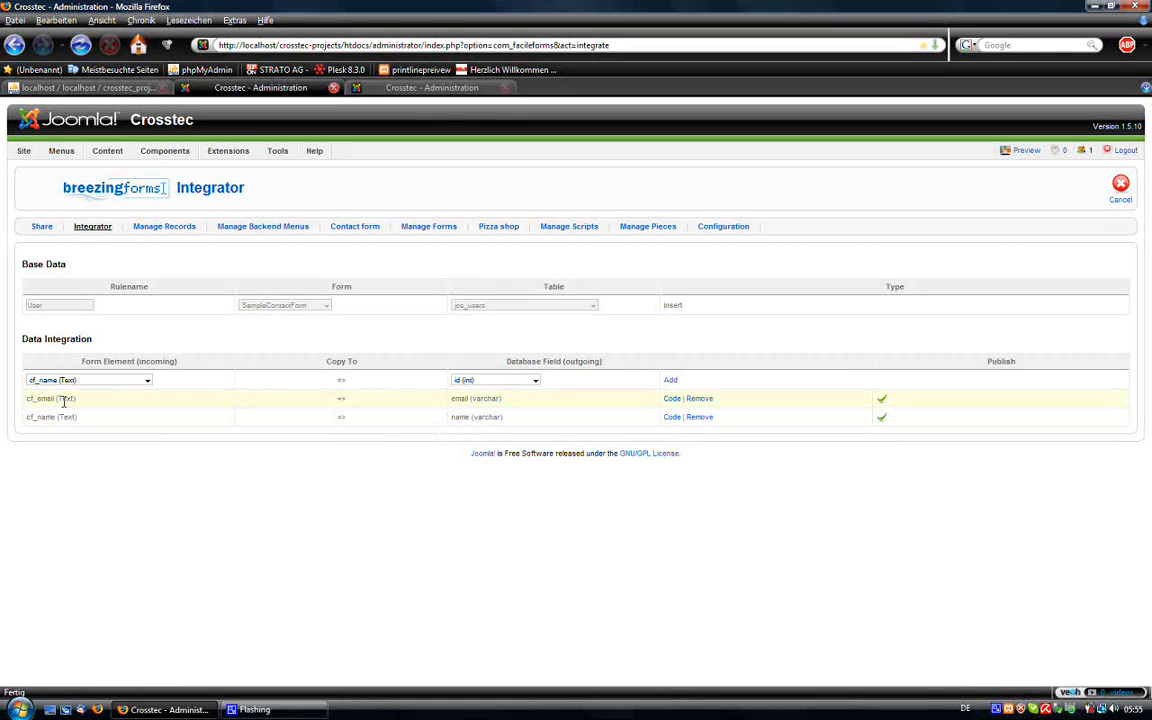
Fill the contact form preview with a test name, e-mail, message 'asdasd' and code; submit and dismiss the wrong-code warning.
click(431, 88)
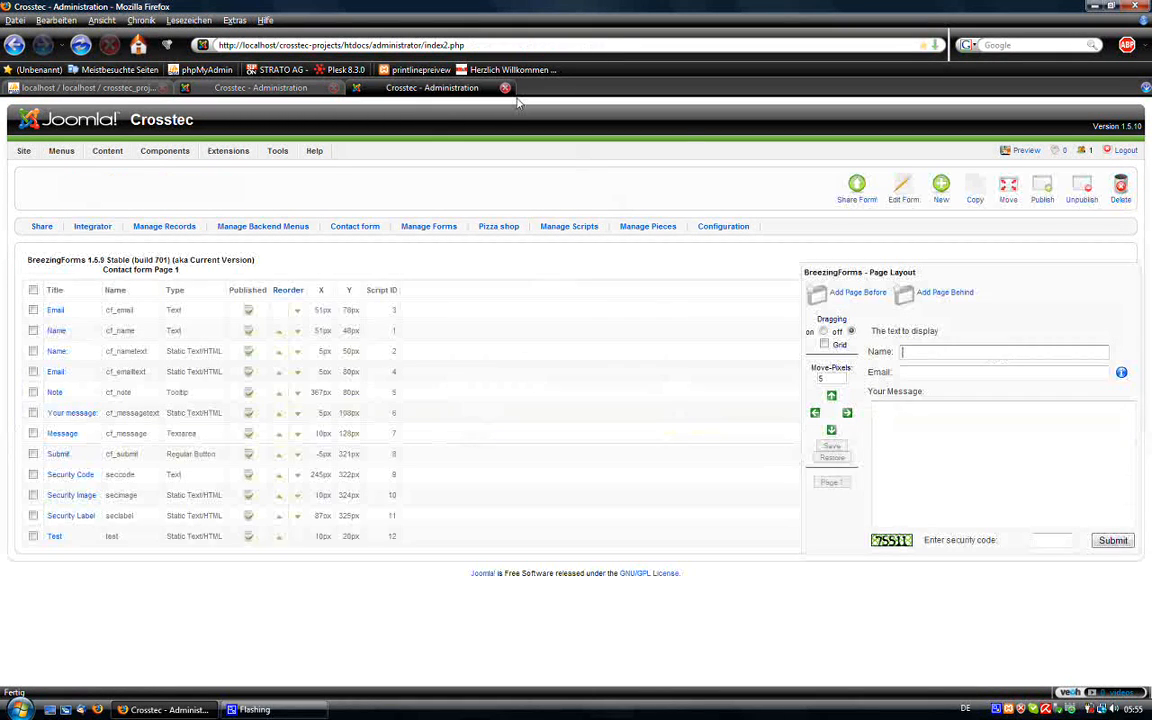
click(921, 353)
text(Marku)
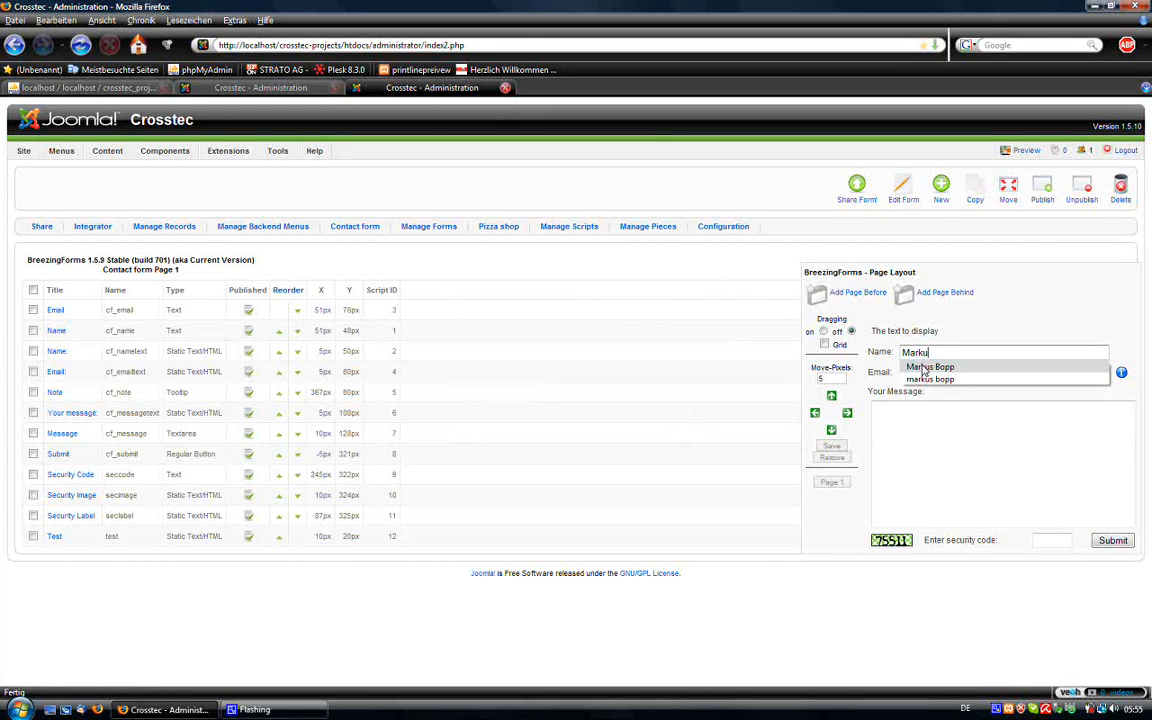
click(923, 368)
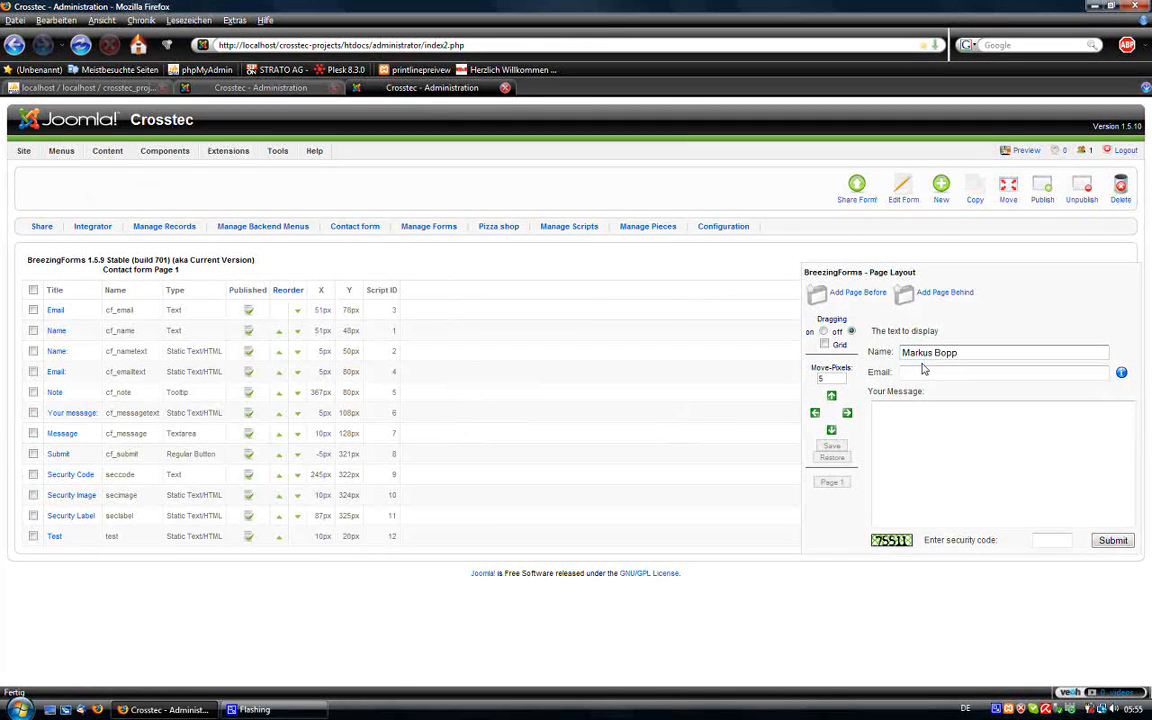
click(924, 372)
text(mar)
click(955, 387)
click(949, 437)
text(asdasd)
click(1054, 540)
text(7)
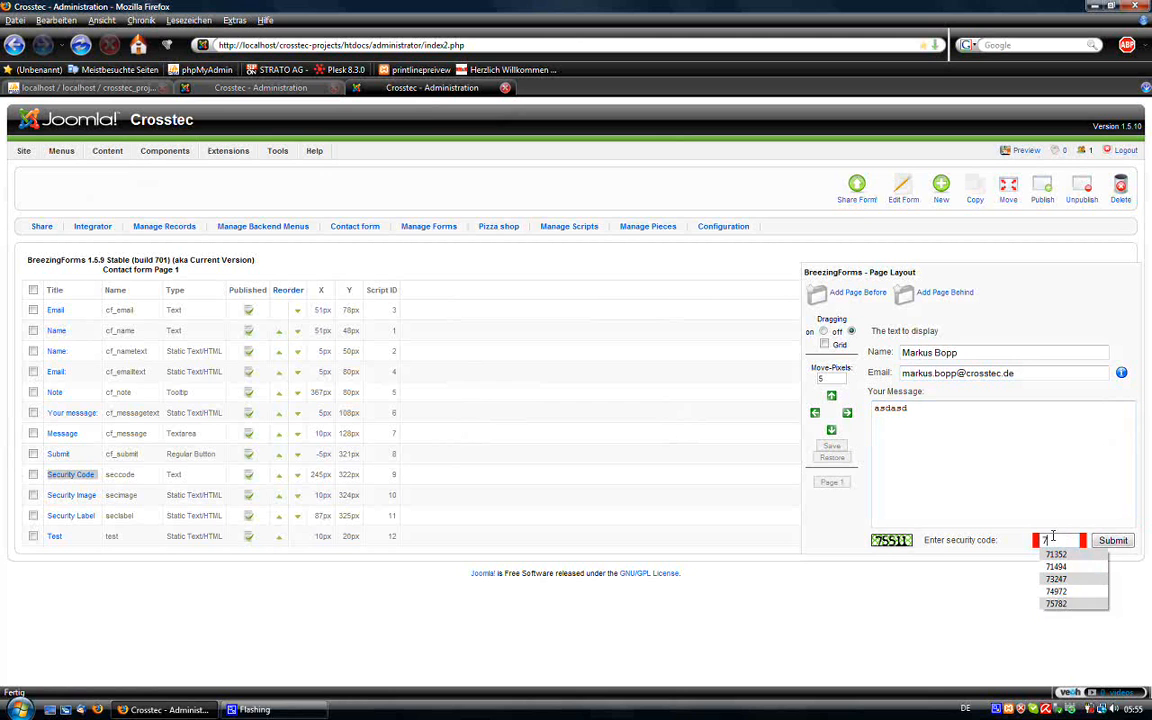
text(5511)
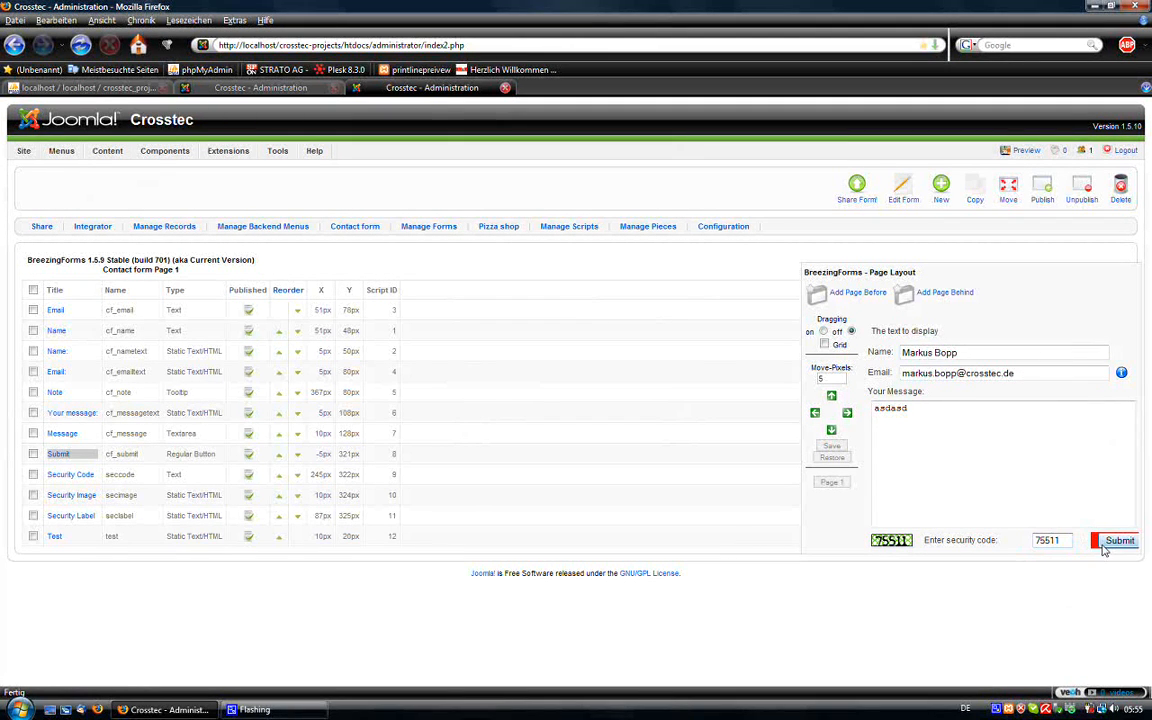
click(1111, 541)
click(572, 375)
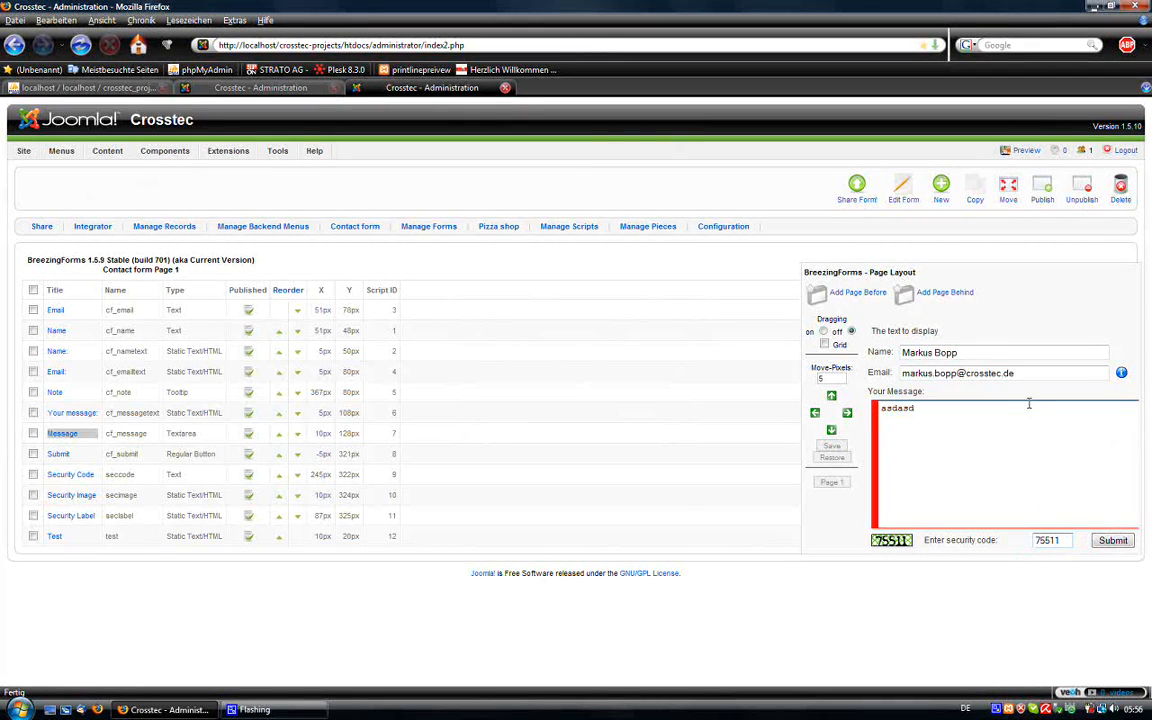
Open the form preview frame on its own and enter the contact's full name.
right_click(955, 398)
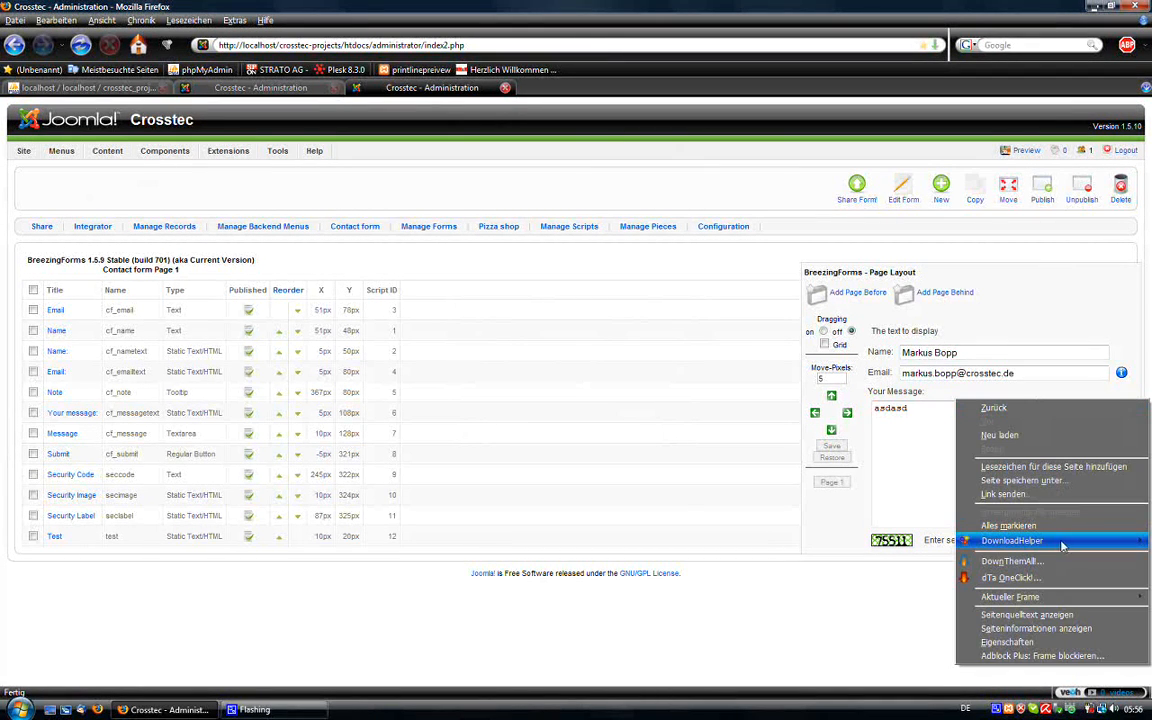
mouse_move(990, 597)
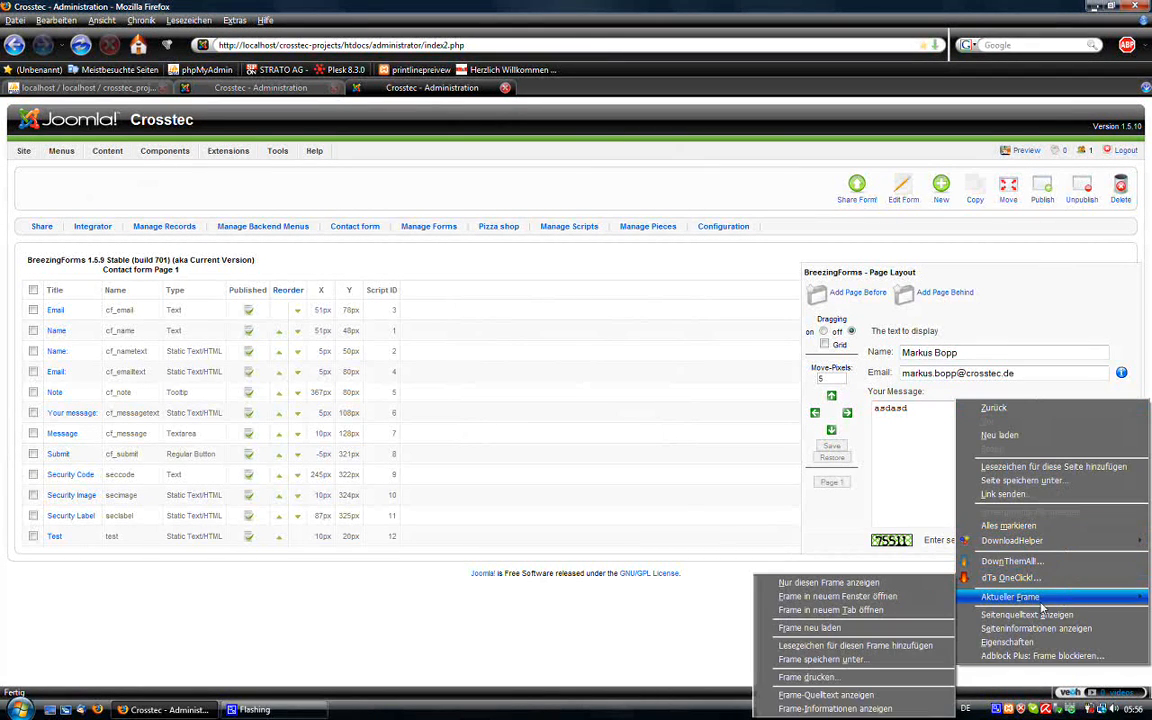
click(923, 612)
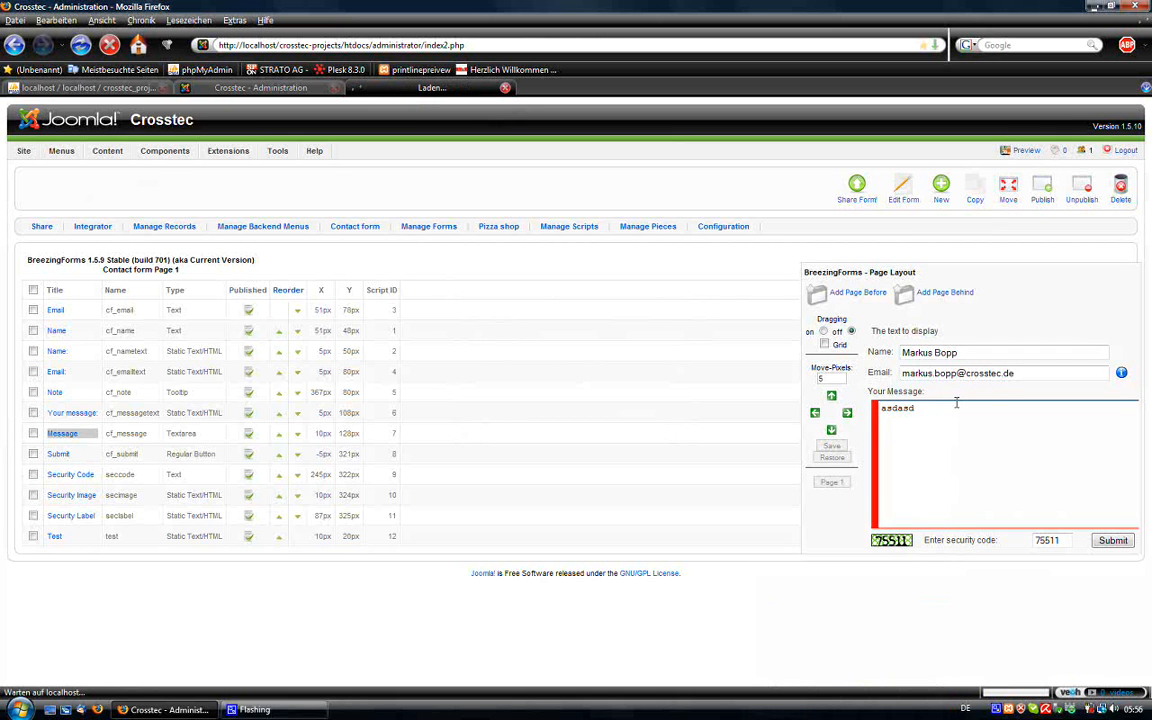
click(958, 353)
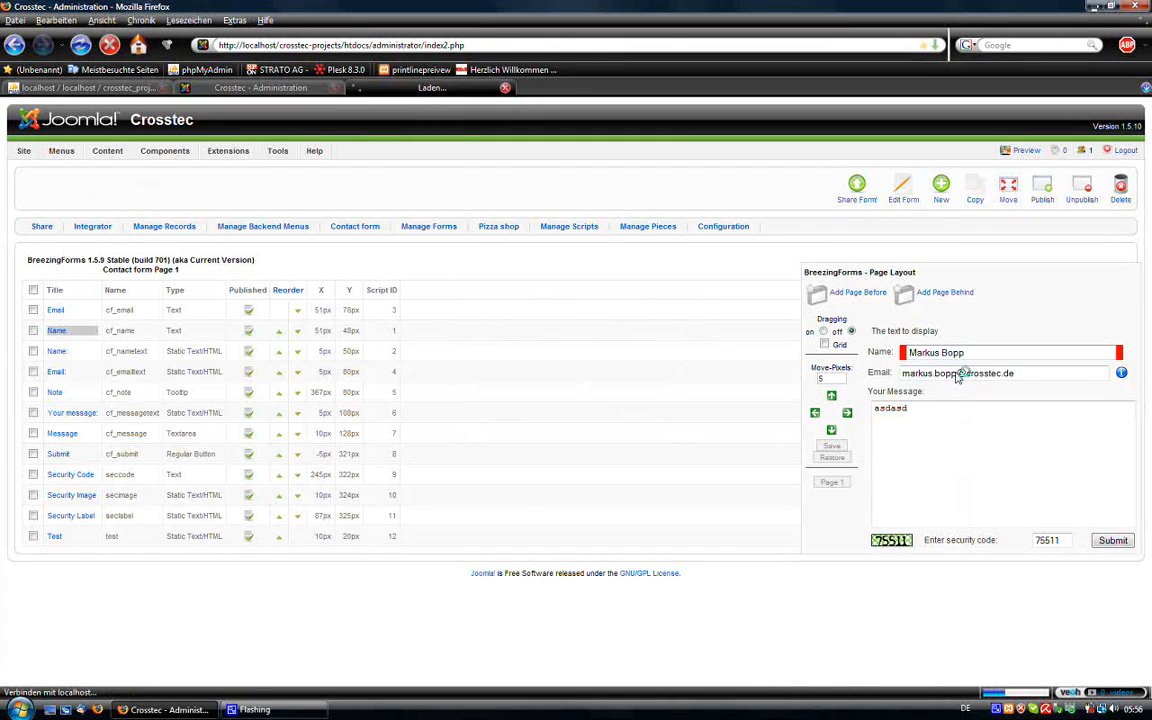
click(963, 408)
click(972, 353)
text(Markus Bopp)
key(Down)
key(Return)
key(Tab)
Enter the e-mail, message 'asdasd' and security code, submit, and dismiss the success alert.
click(975, 372)
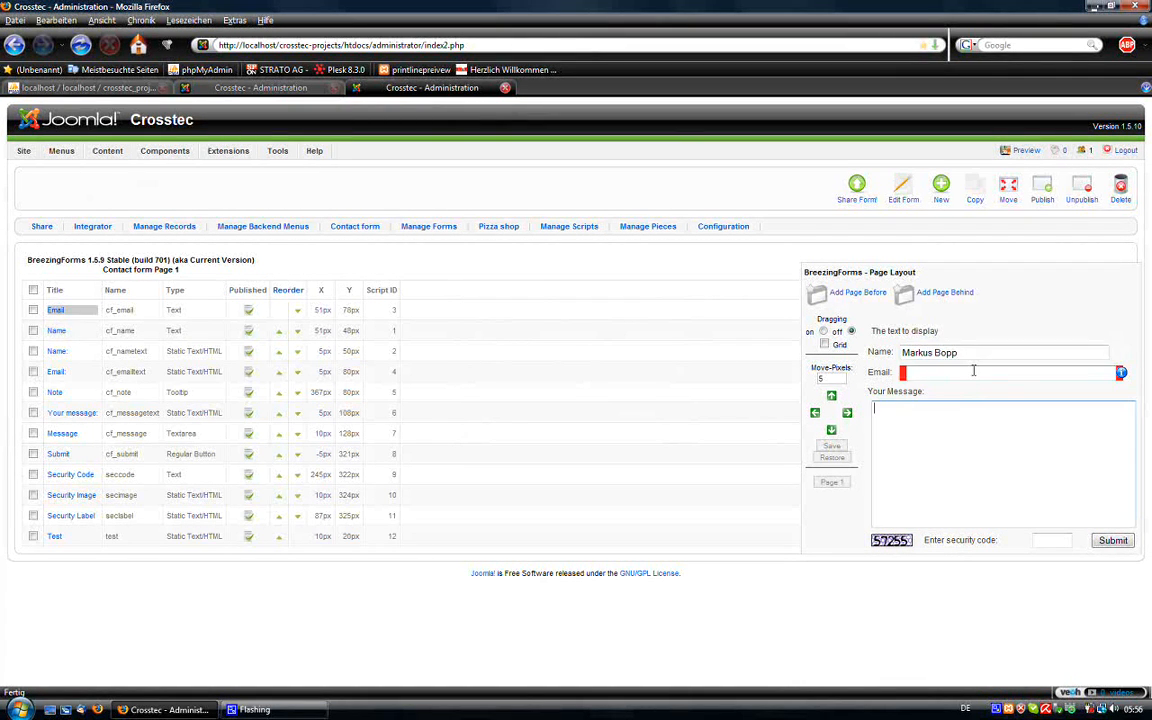
text(mar)
key(Down)
key(Return)
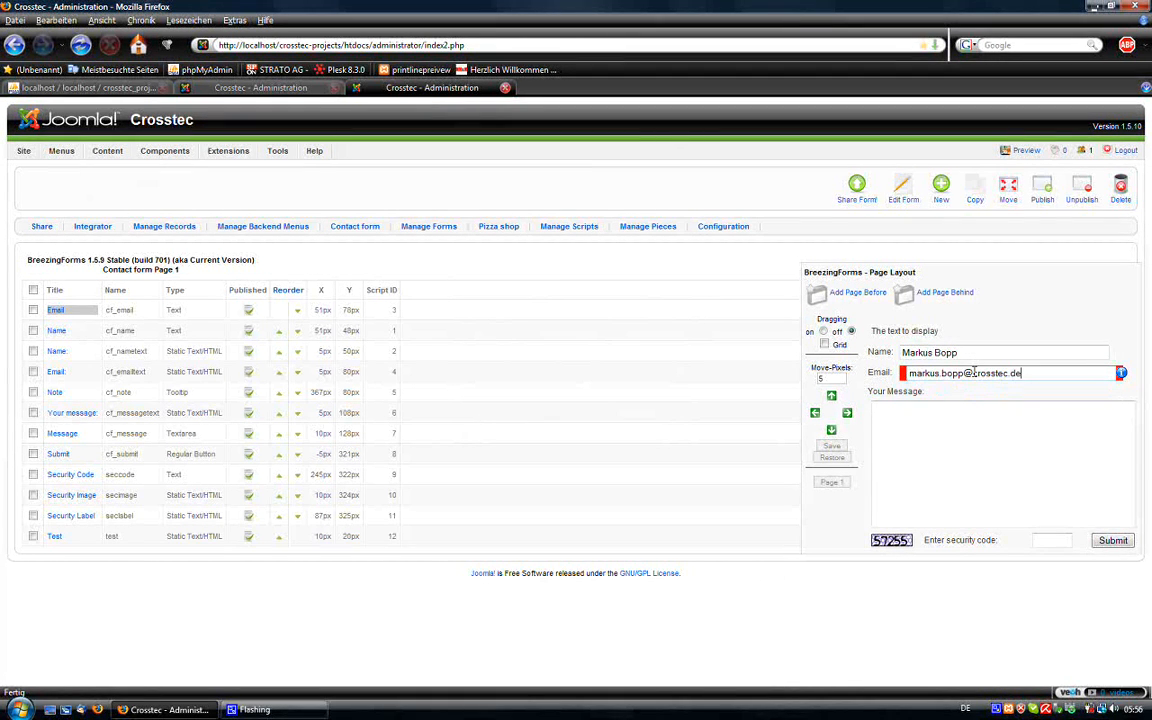
click(956, 411)
text(asdasd)
click(1055, 540)
click(1055, 540)
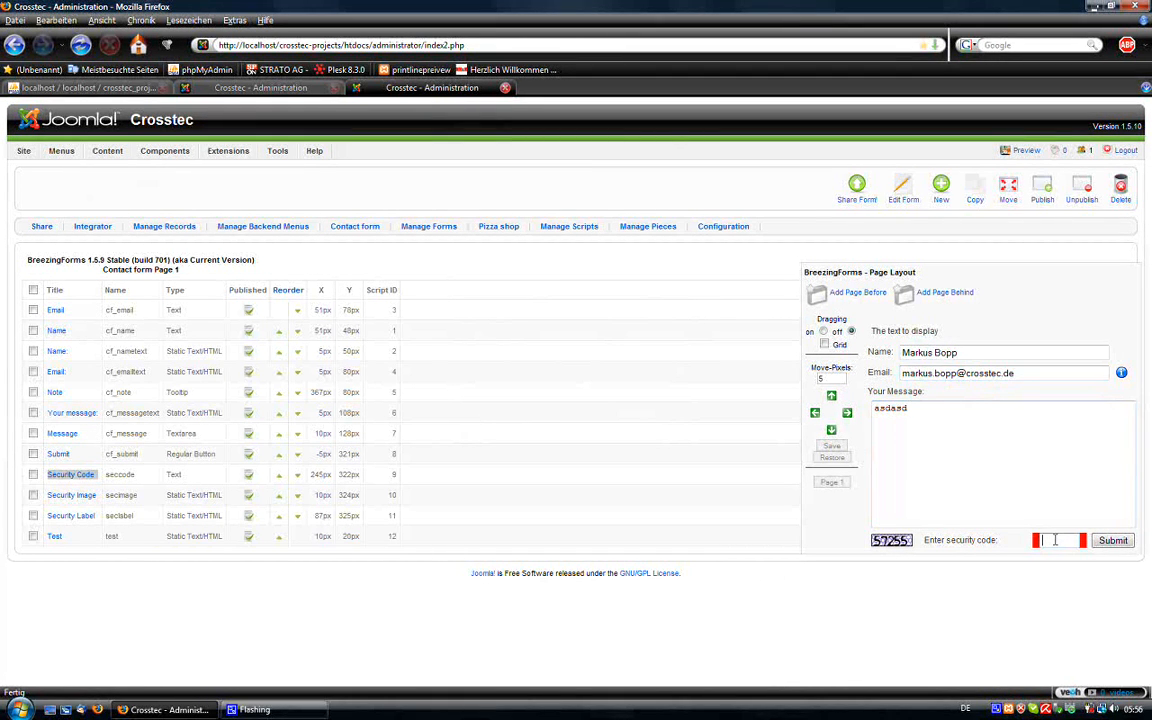
text(57255)
click(1112, 540)
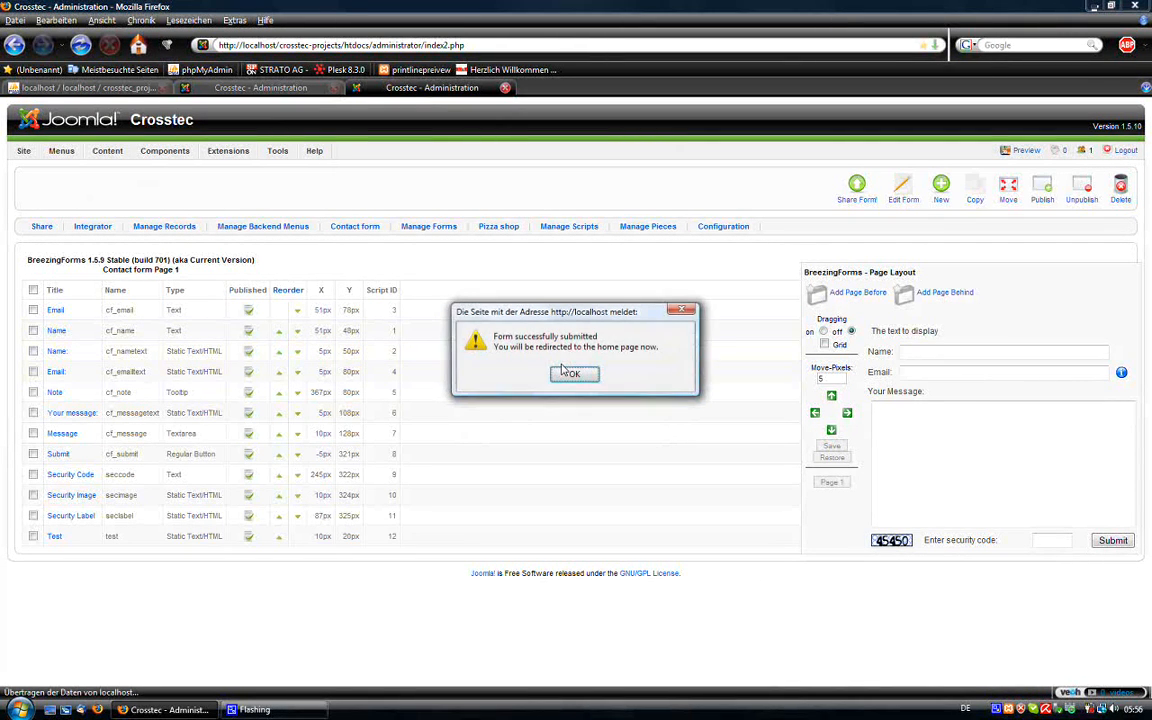
click(573, 375)
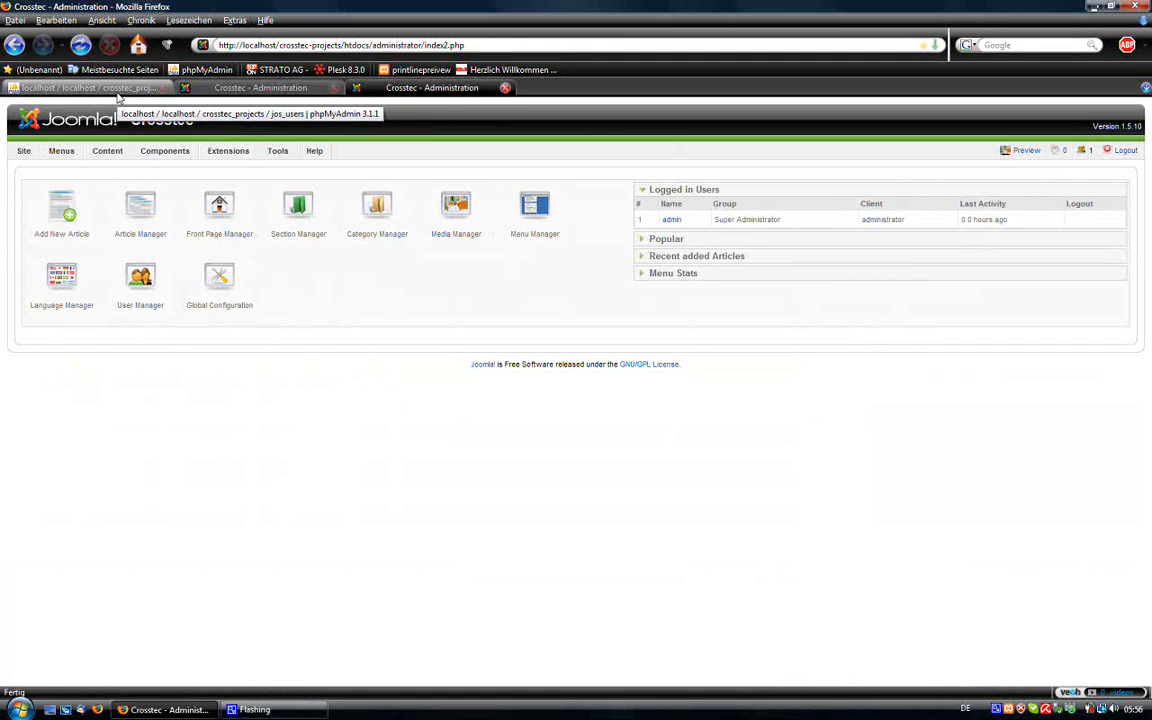
Reload jos_users in phpMyAdmin, check row 72's stored e-mail, then return to the Integrator page.
click(117, 90)
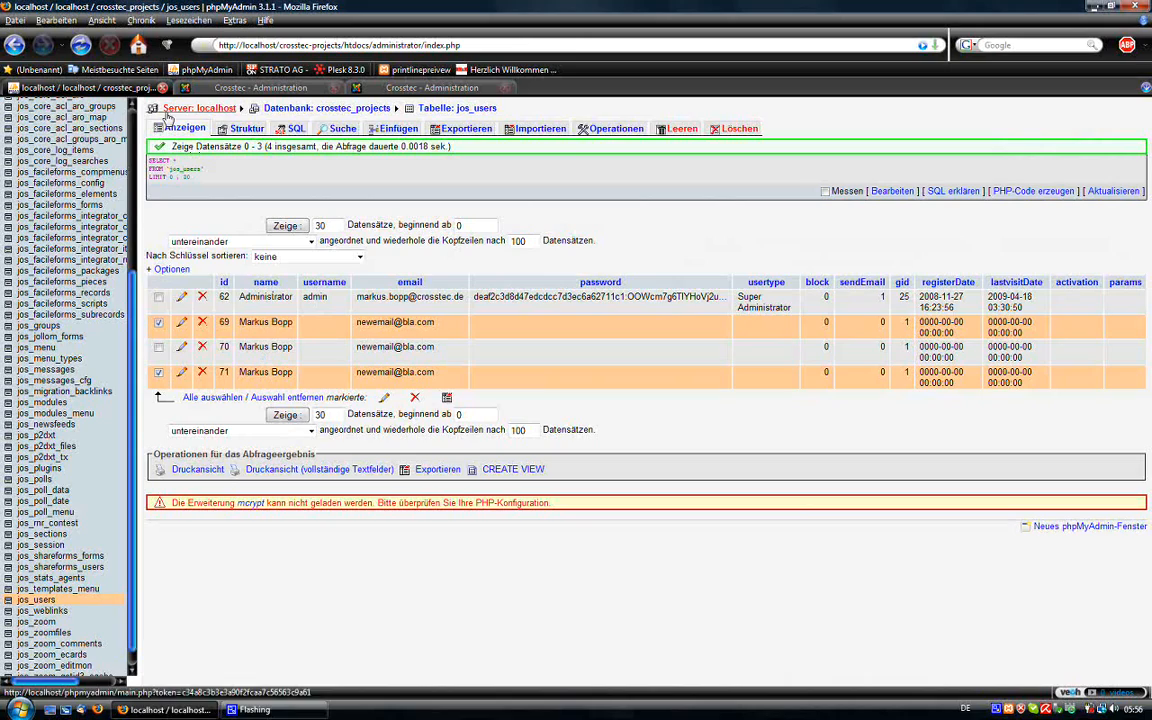
click(178, 128)
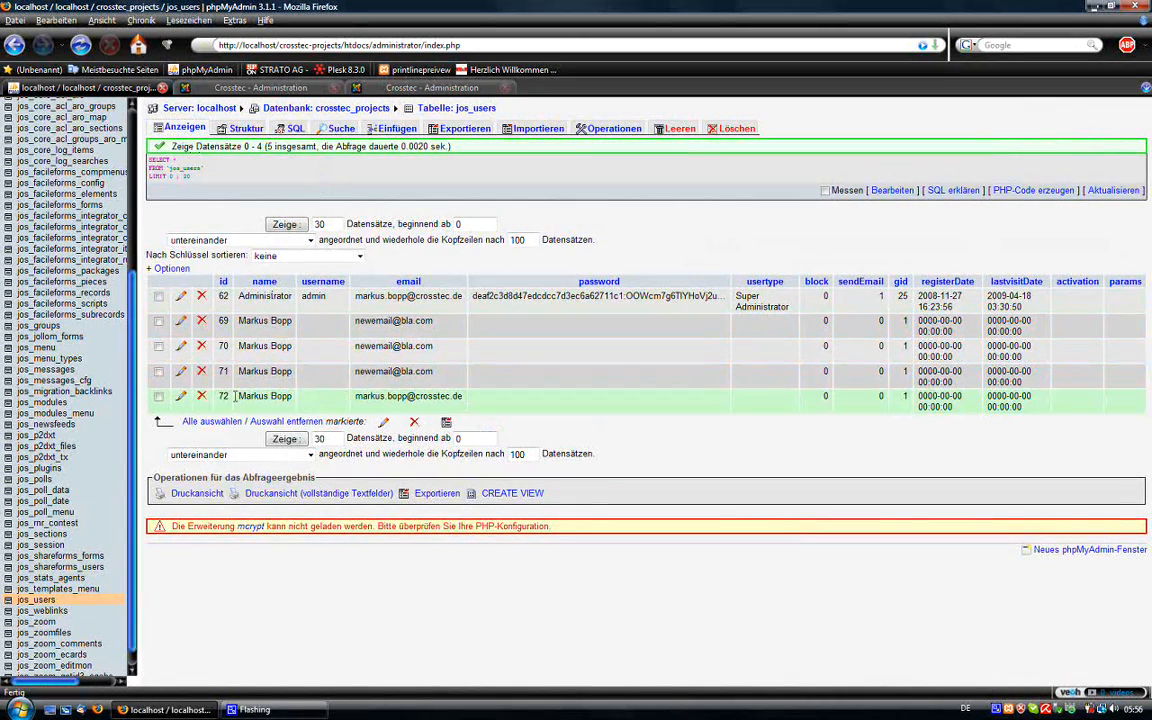
drag(463, 400, 415, 400)
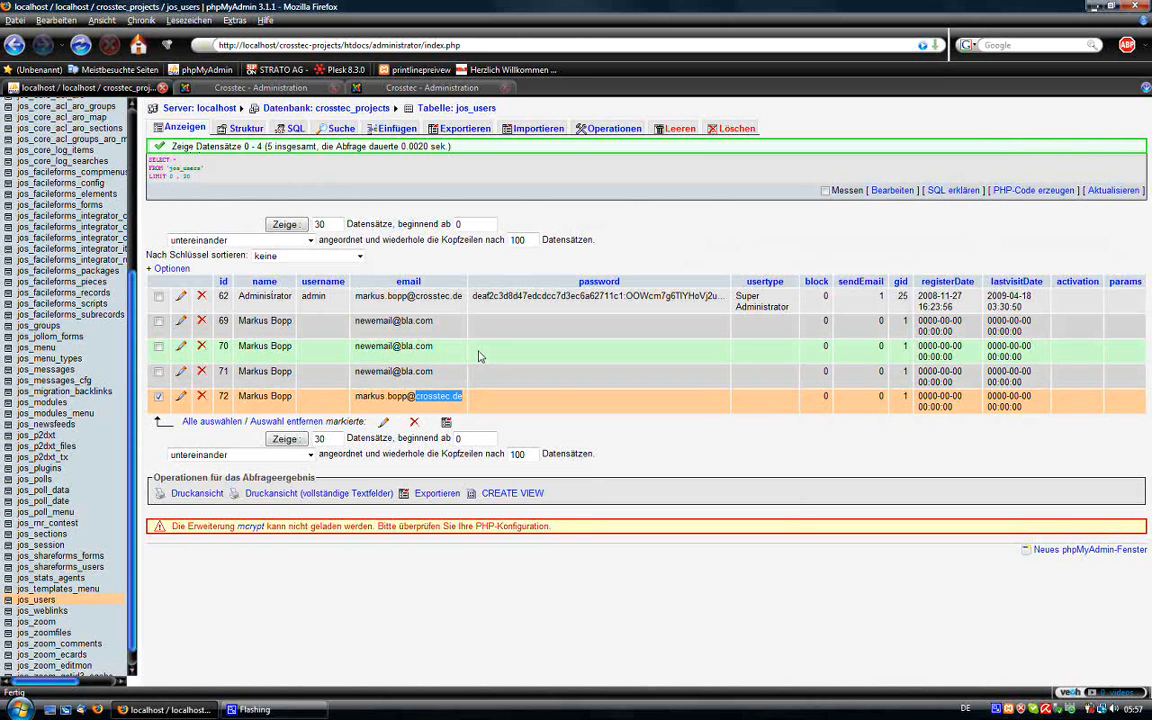
click(295, 88)
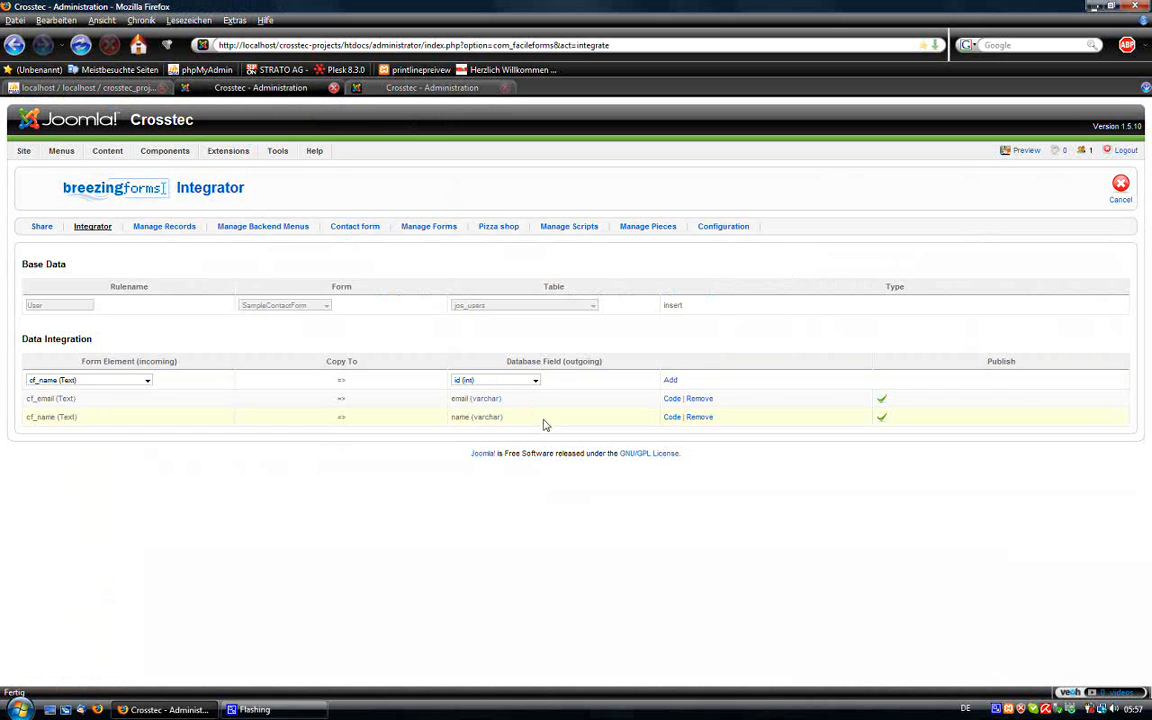
Open the cf_name mapping code, keep the line $value = strtoupper($value); and save it.
click(671, 417)
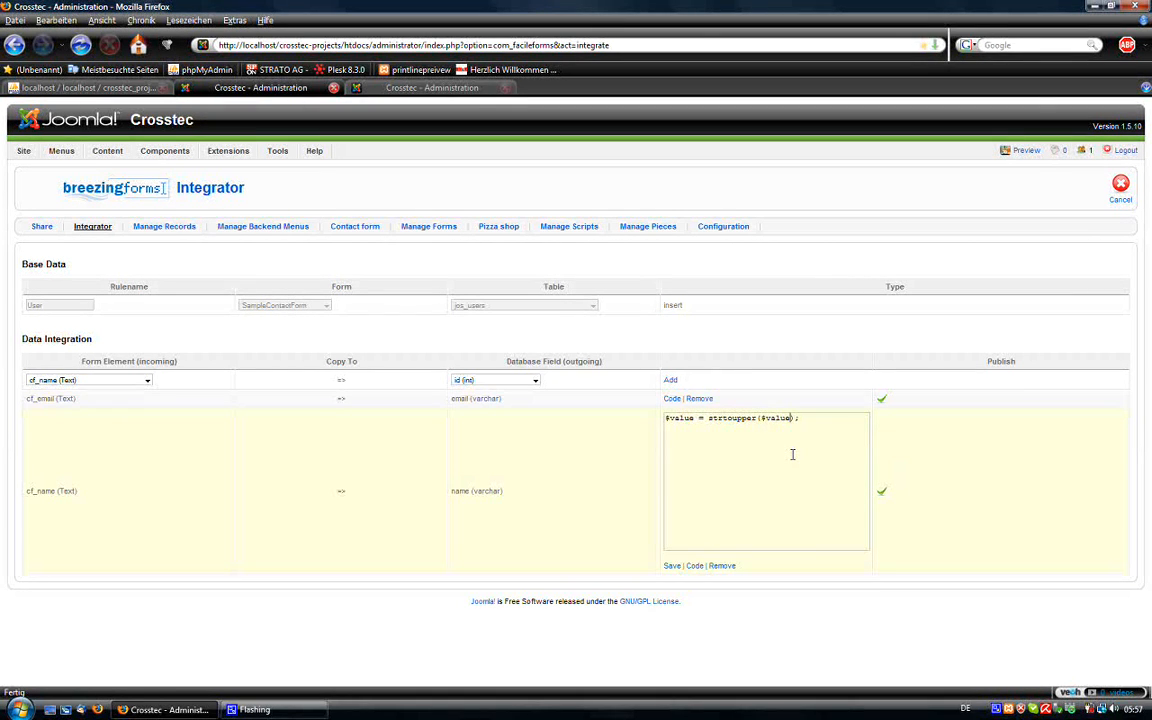
drag(811, 420, 664, 423)
click(806, 422)
drag(806, 420, 662, 419)
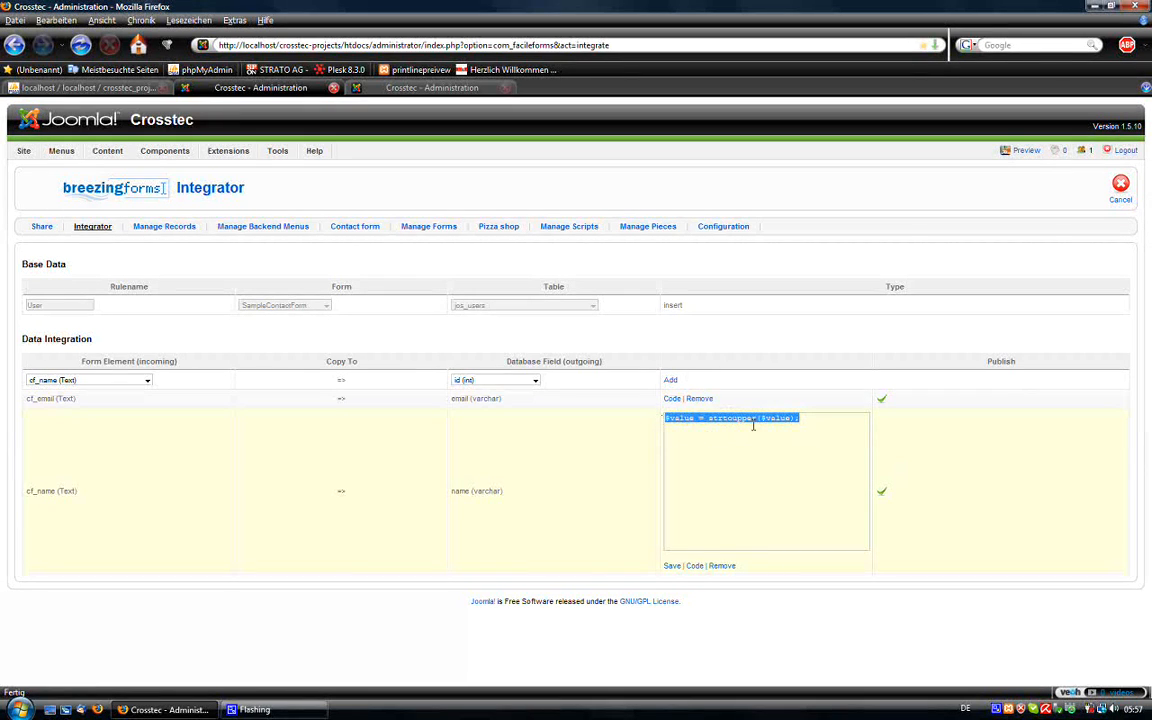
click(673, 567)
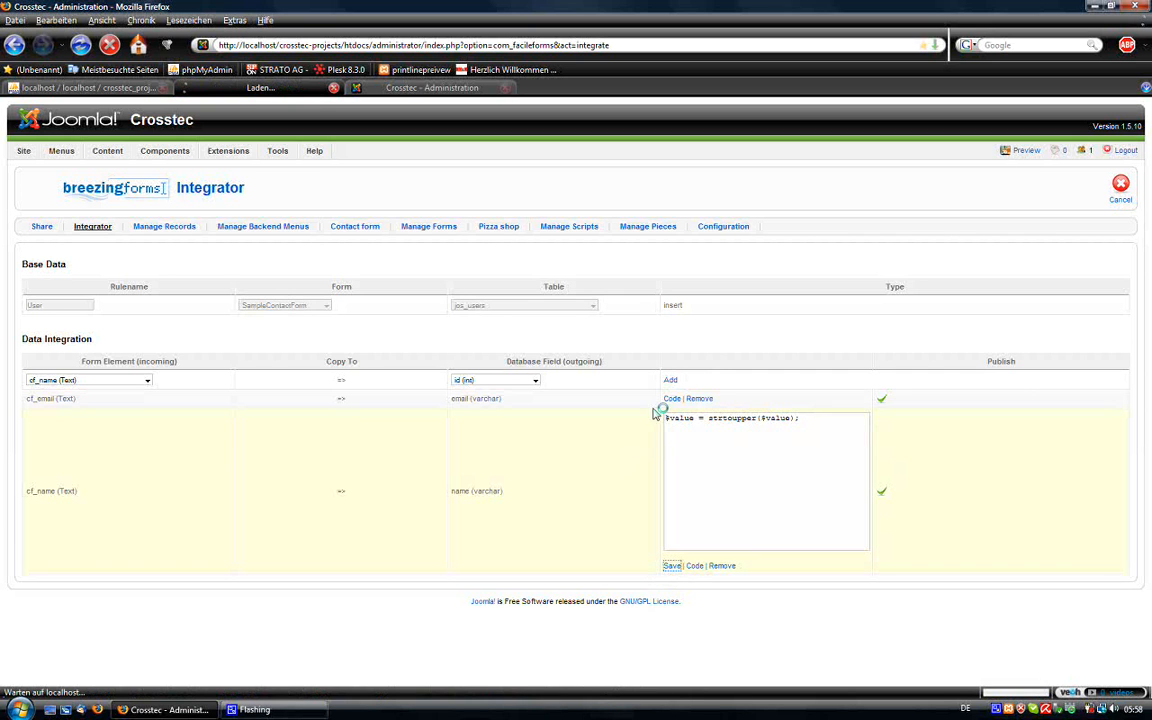
Open the Contact form from Components > BreezingForms > Manage Forms.
click(380, 87)
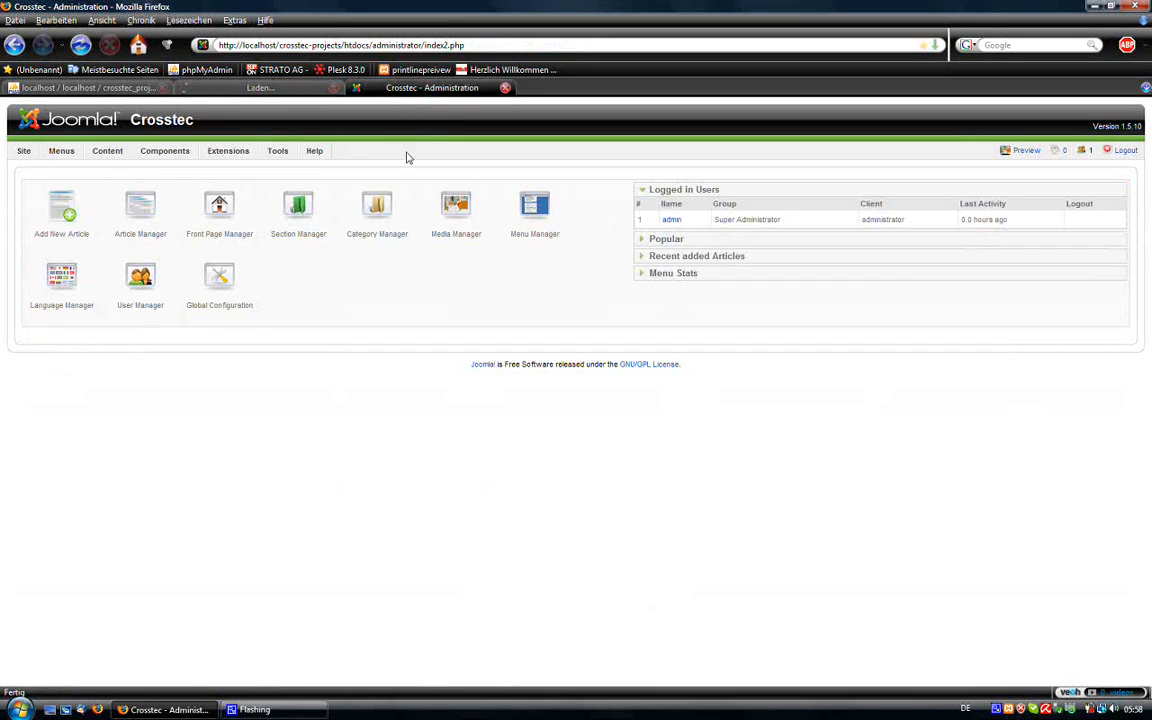
mouse_move(164, 151)
mouse_move(176, 186)
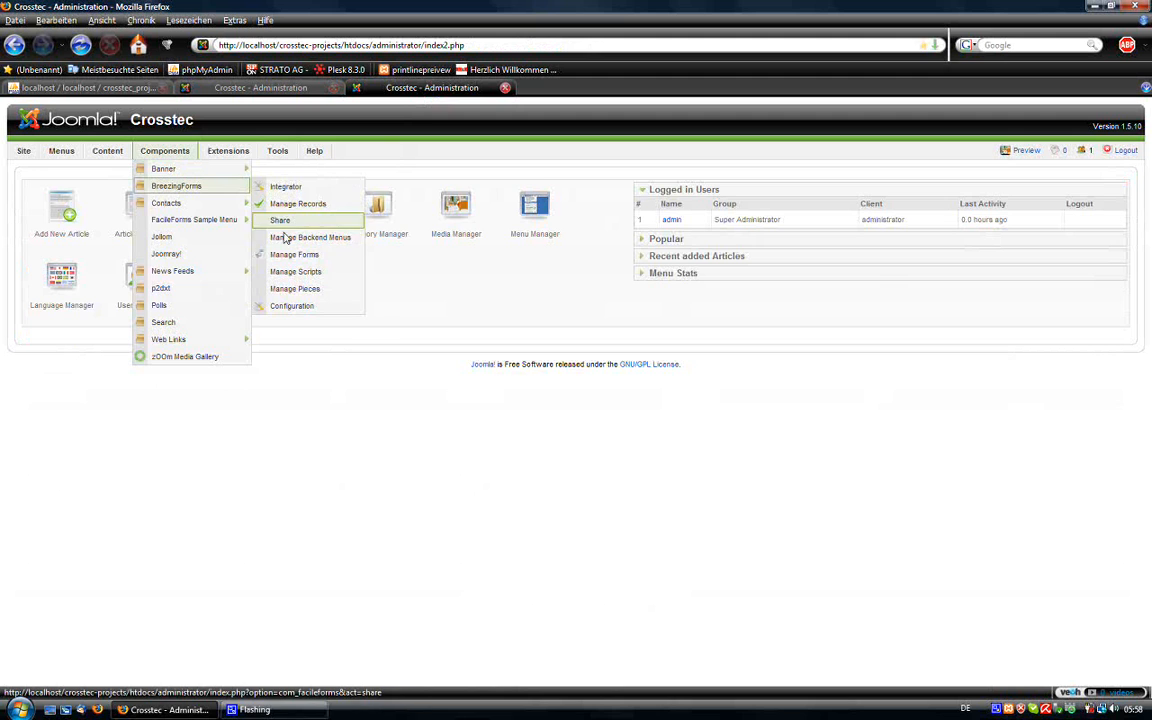
click(310, 254)
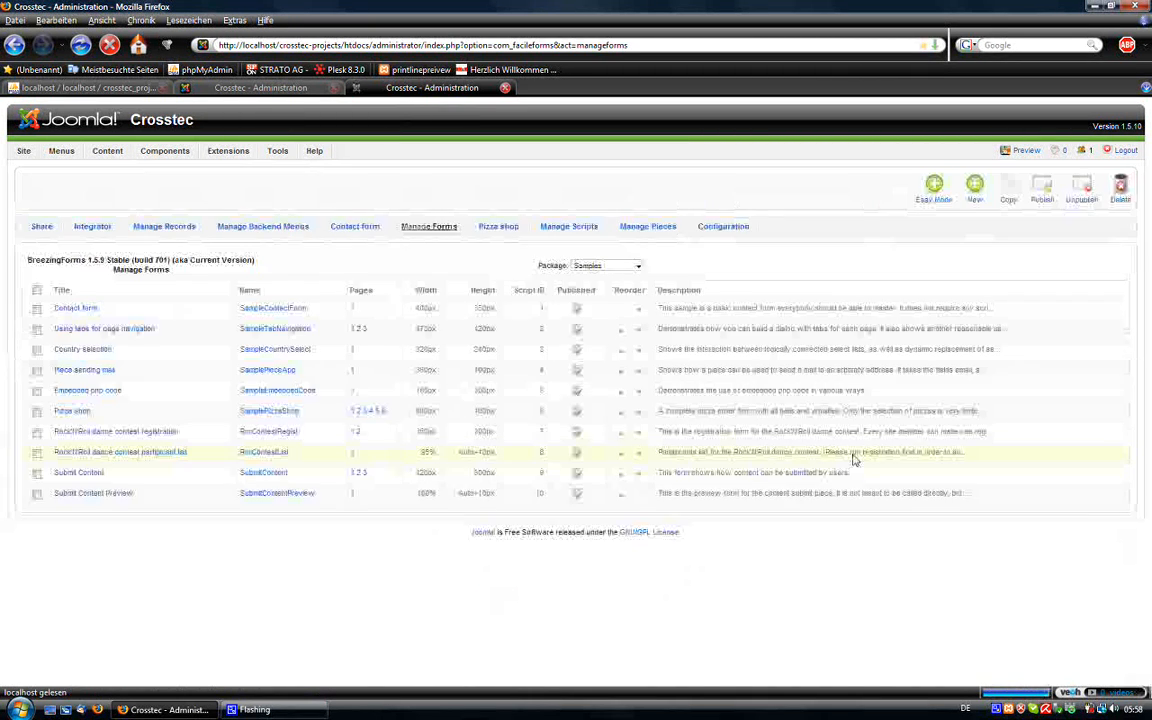
click(68, 308)
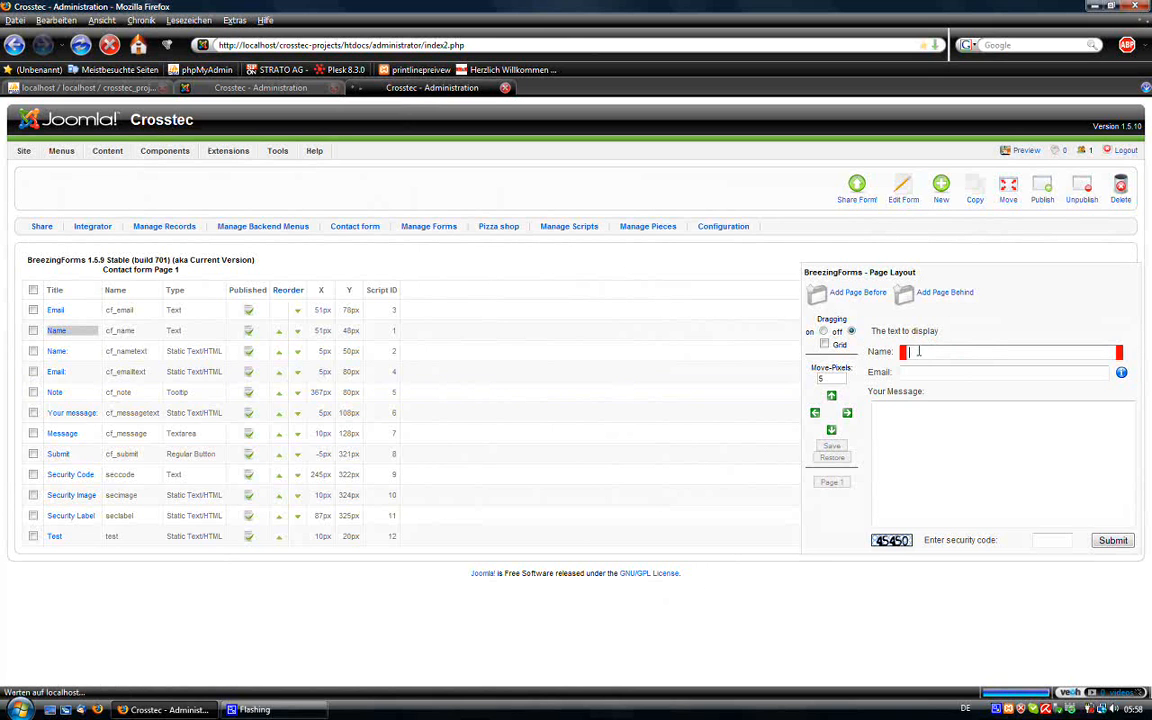
Submit the preview with a test name, e-mail, message 'asdasdad' and security code, then reload jos_users.
click(918, 350)
text(Marku)
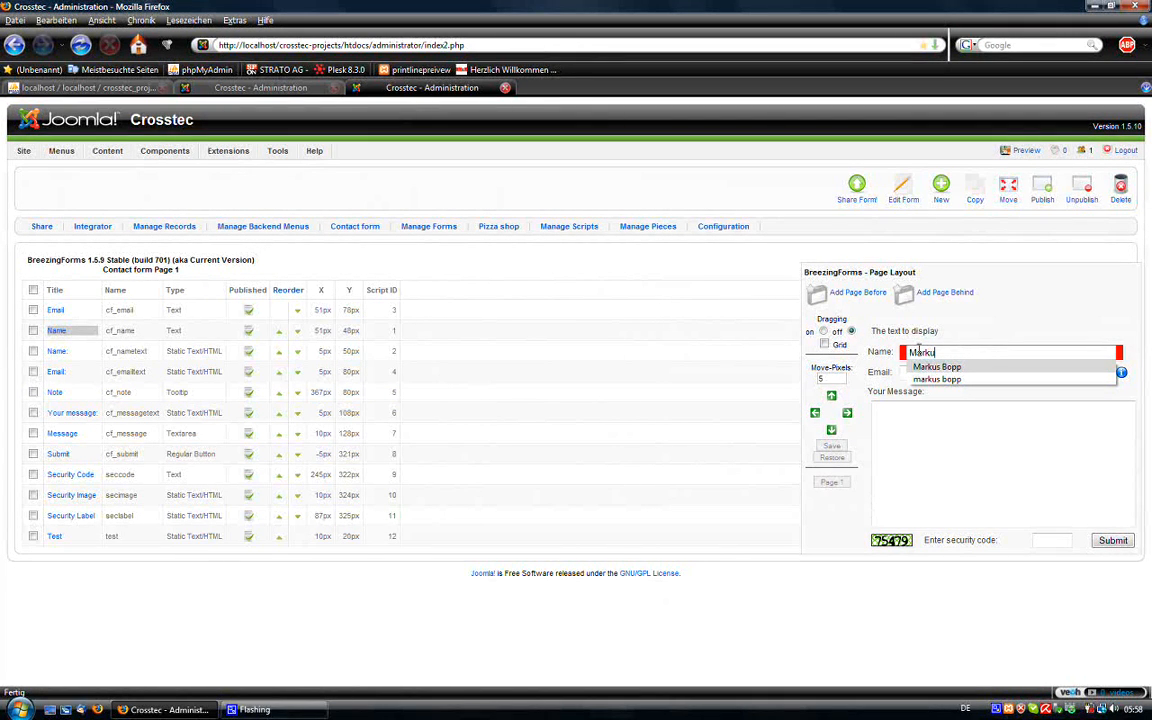
key(Tab)
click(939, 371)
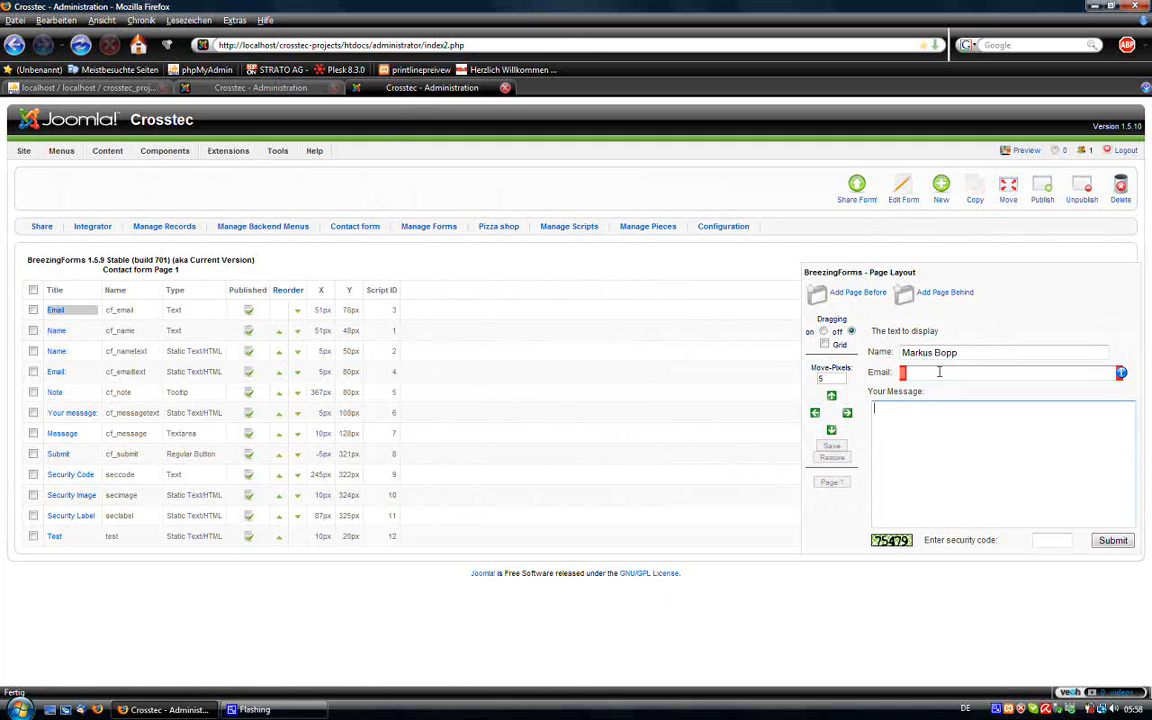
text(mark)
key(Down)
key(Return)
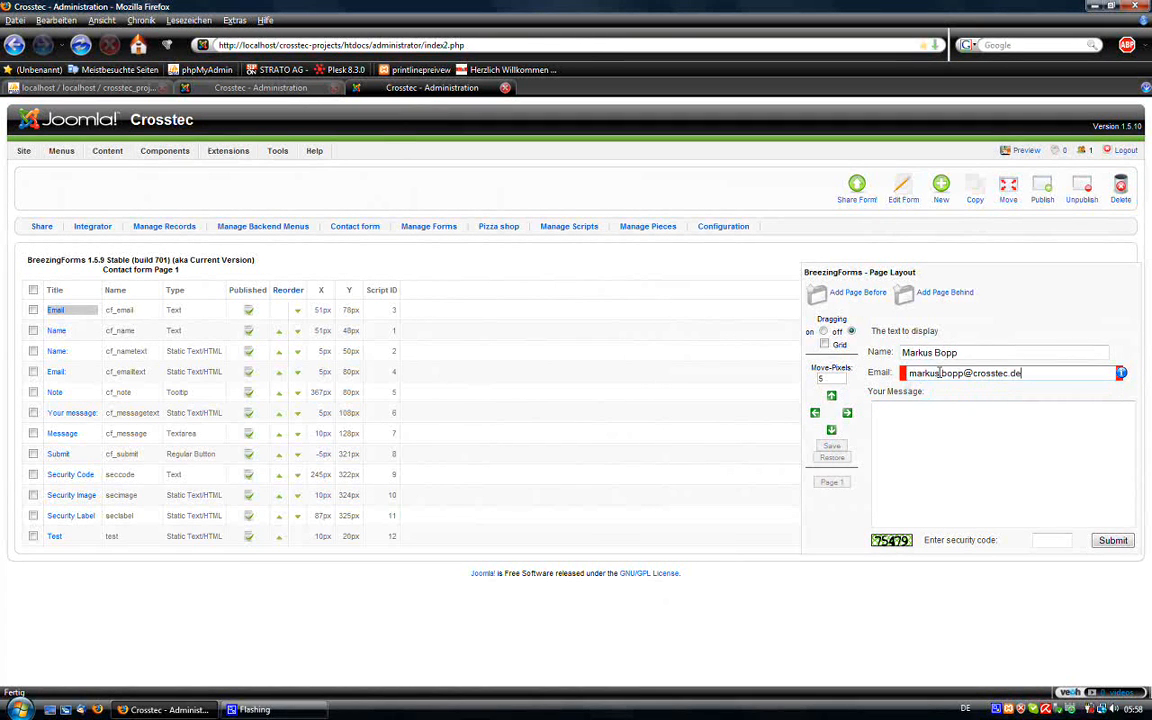
click(933, 411)
text(asdasdad)
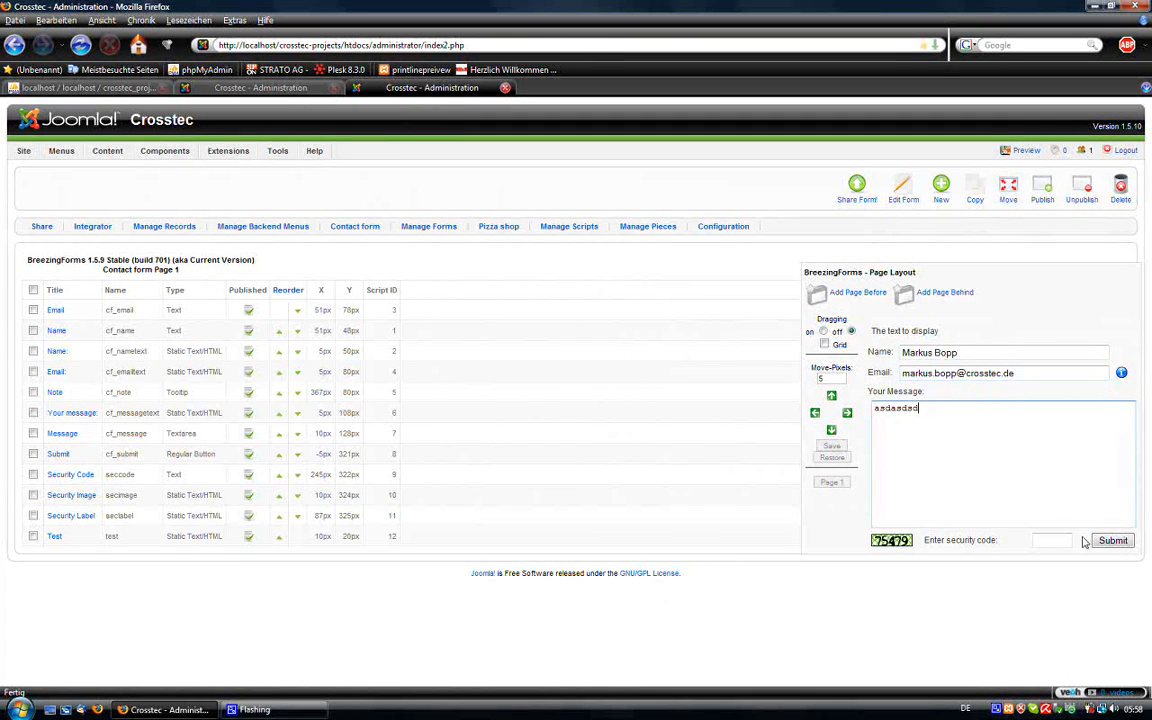
click(1065, 537)
text(75)
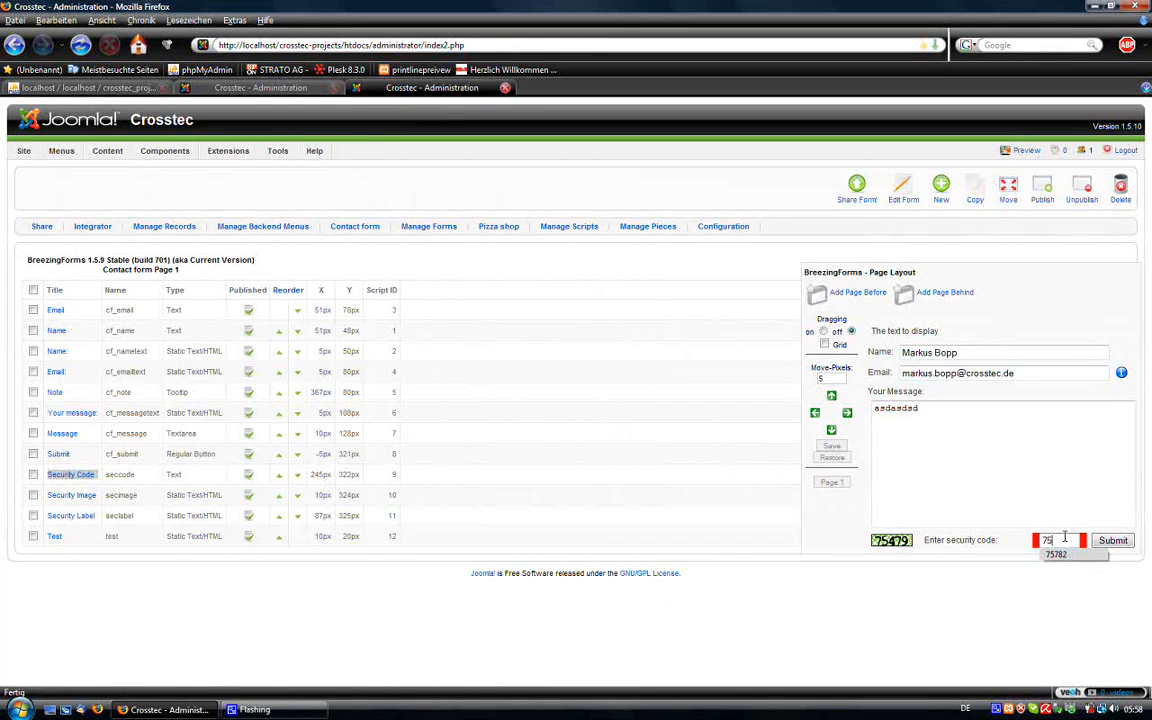
text(479)
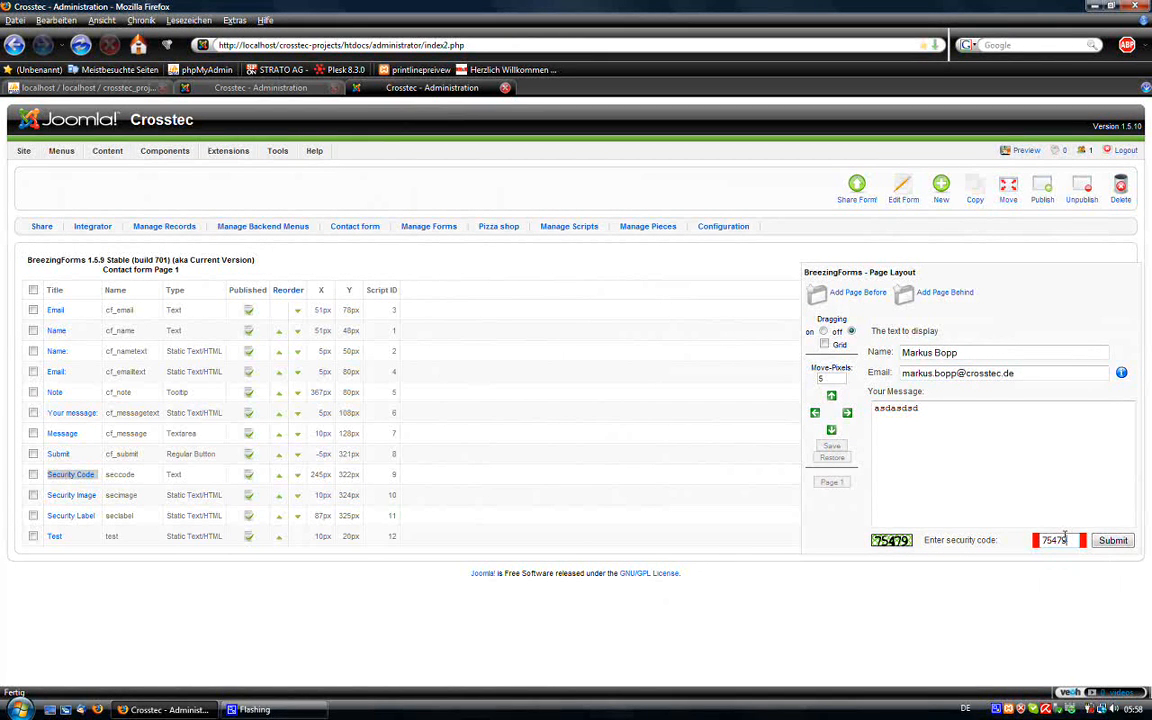
click(1115, 540)
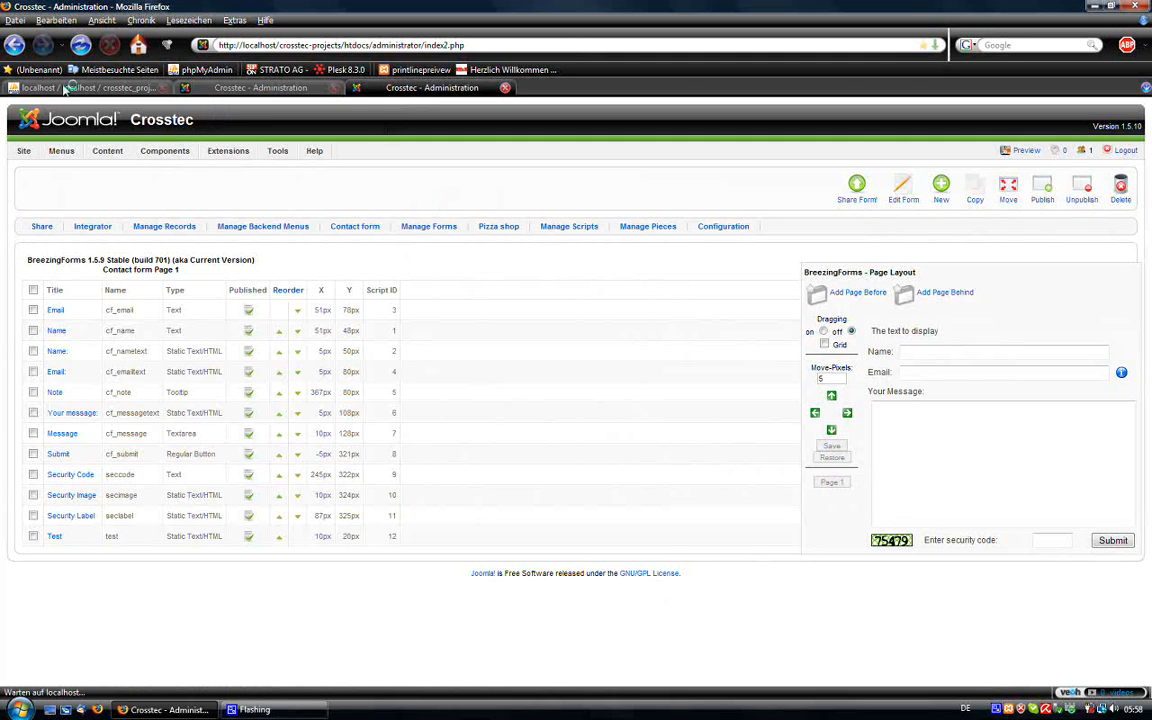
click(579, 373)
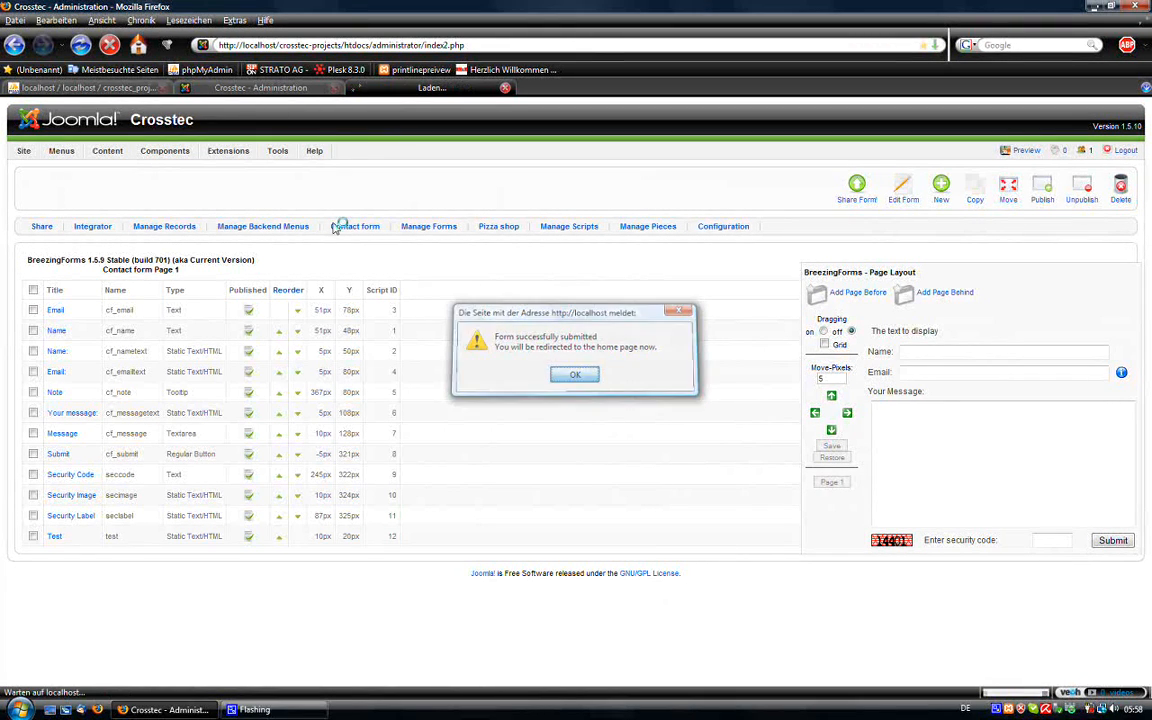
click(30, 87)
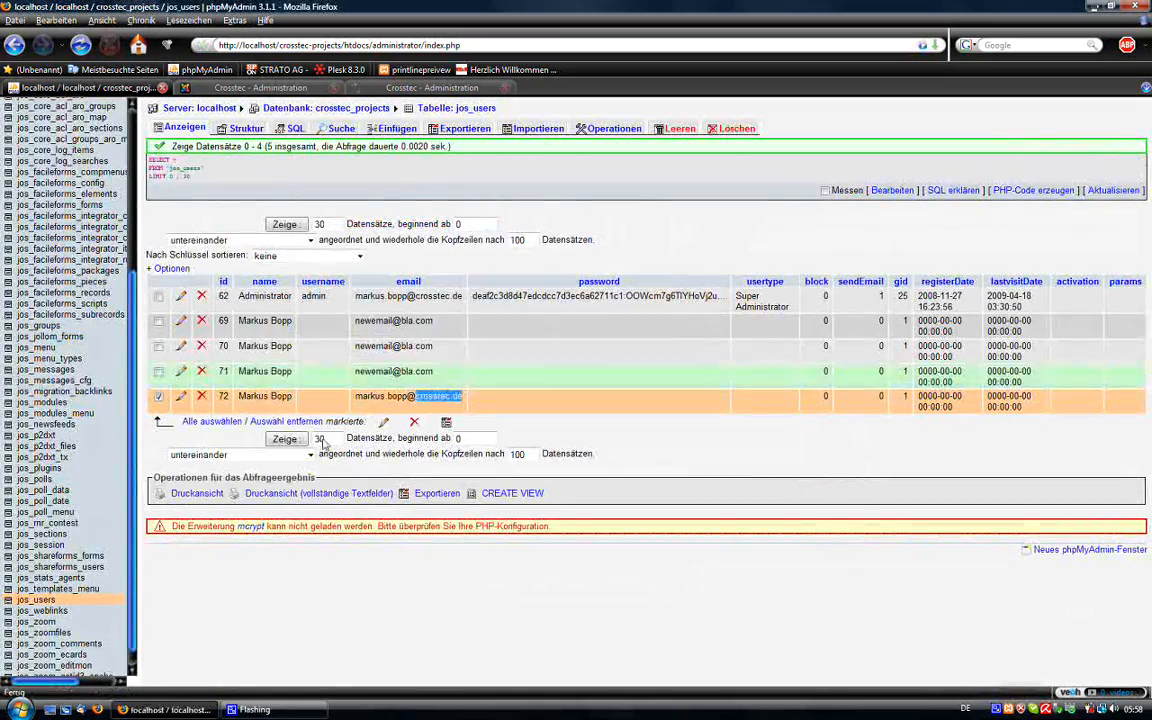
click(270, 440)
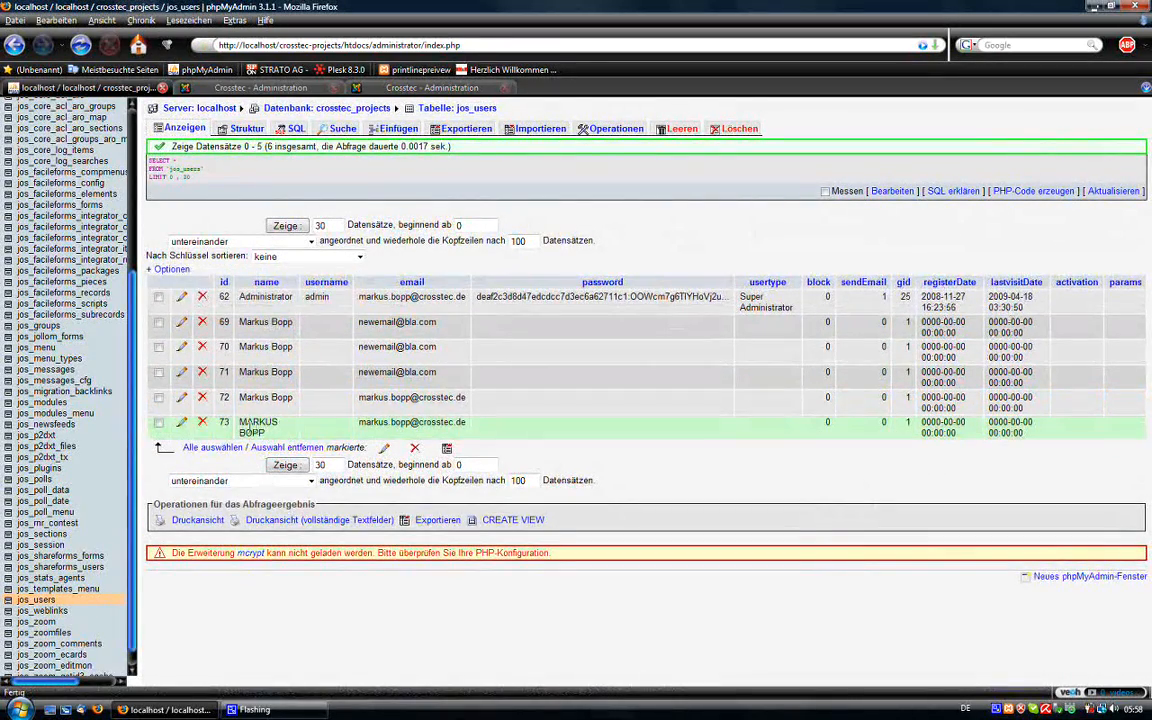
Add an if block throwing Exception("Prevent whole saving") for one specific name above the strtoupper line, and save.
click(260, 87)
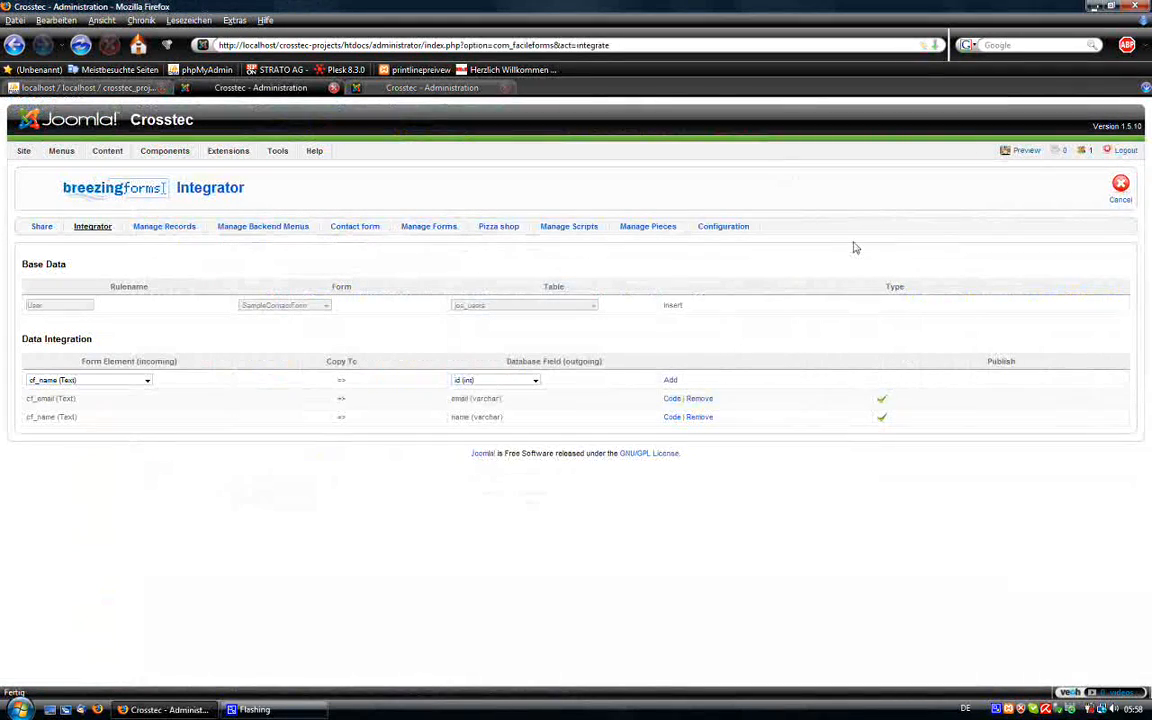
click(672, 417)
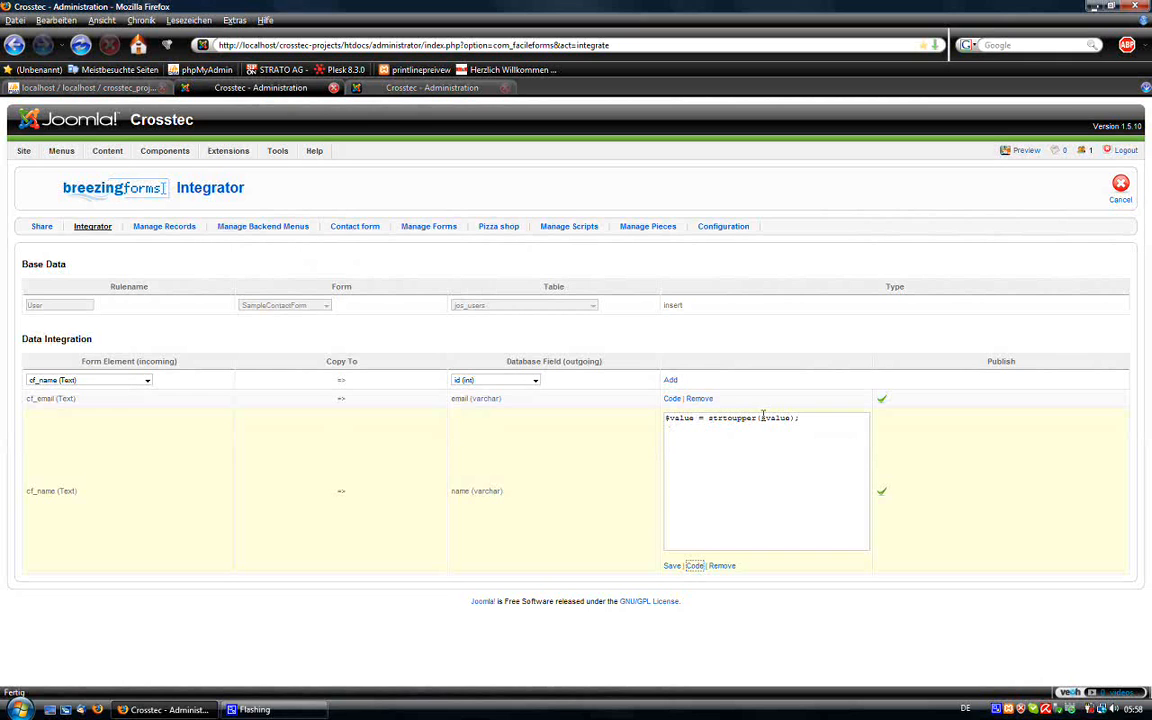
key(Return)
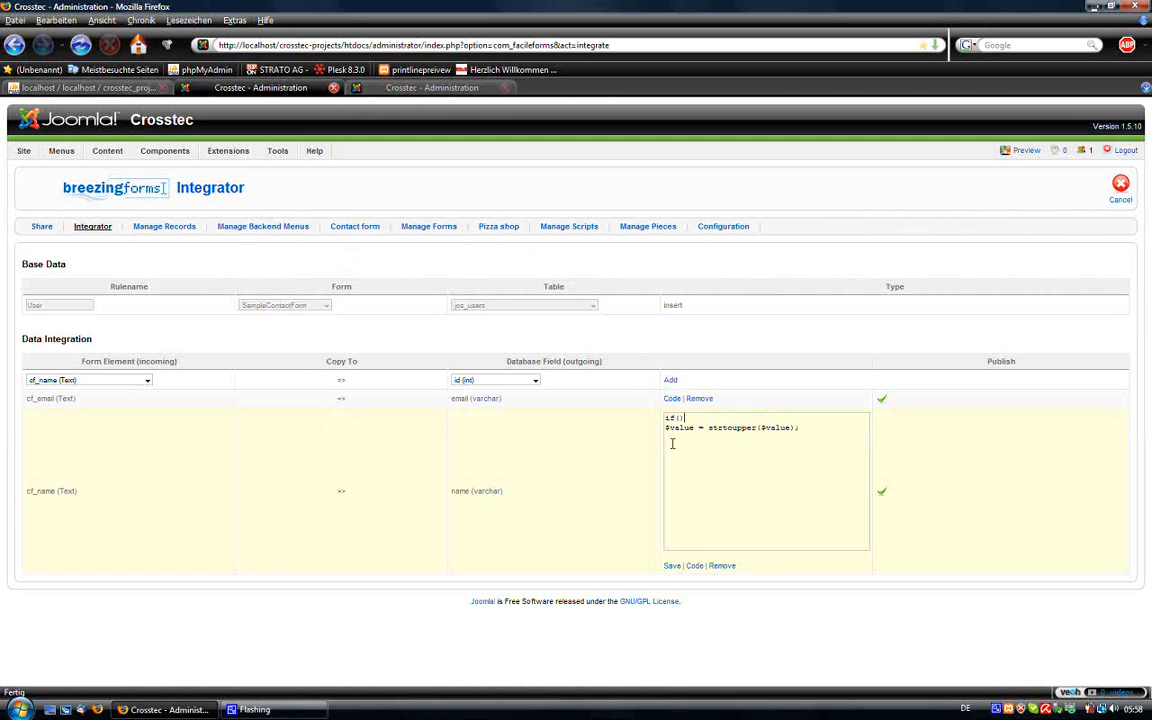
key(Return)
key(Return)
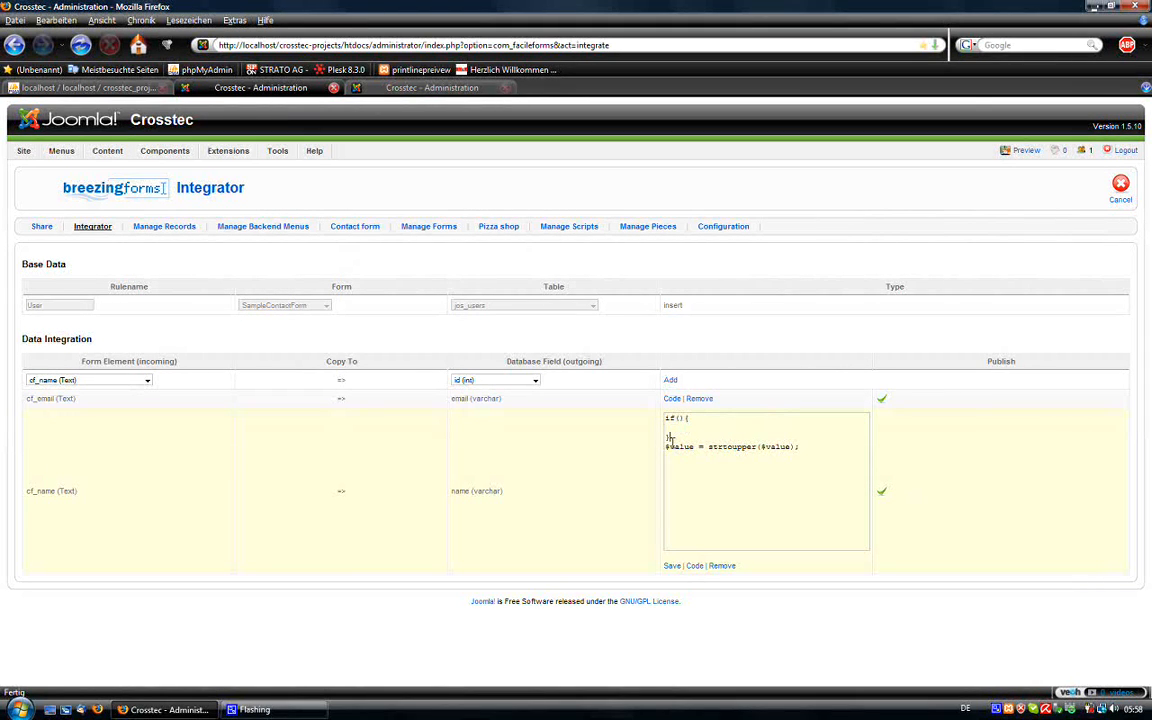
key(Return)
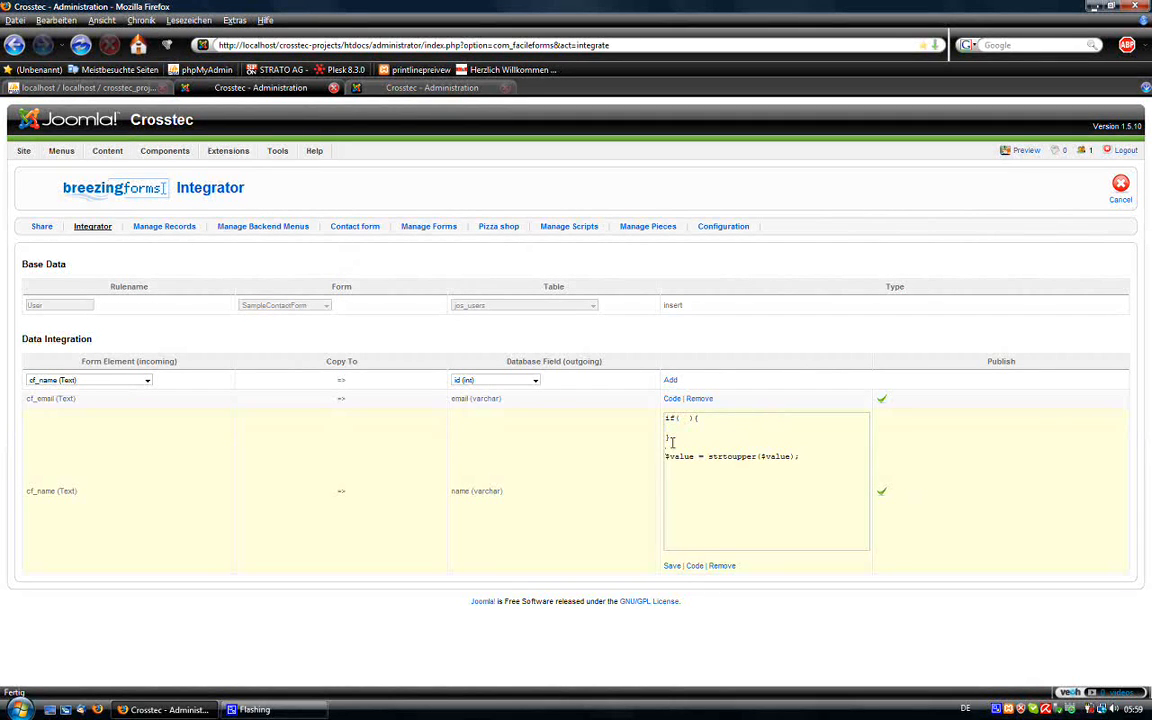
text(alue == 'Markus)
key(BackSpace)
text(Bopp)
text(throw)
text( new Exception()
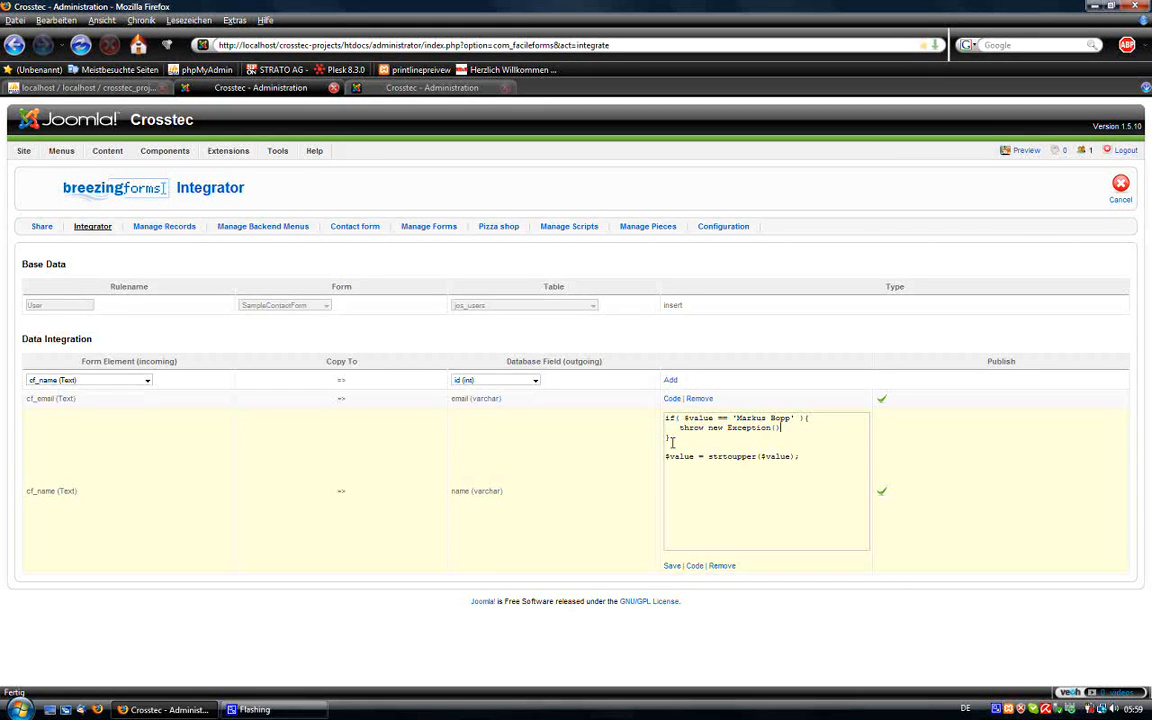
text(Prevent)
text( whpo)
text(le sabo)
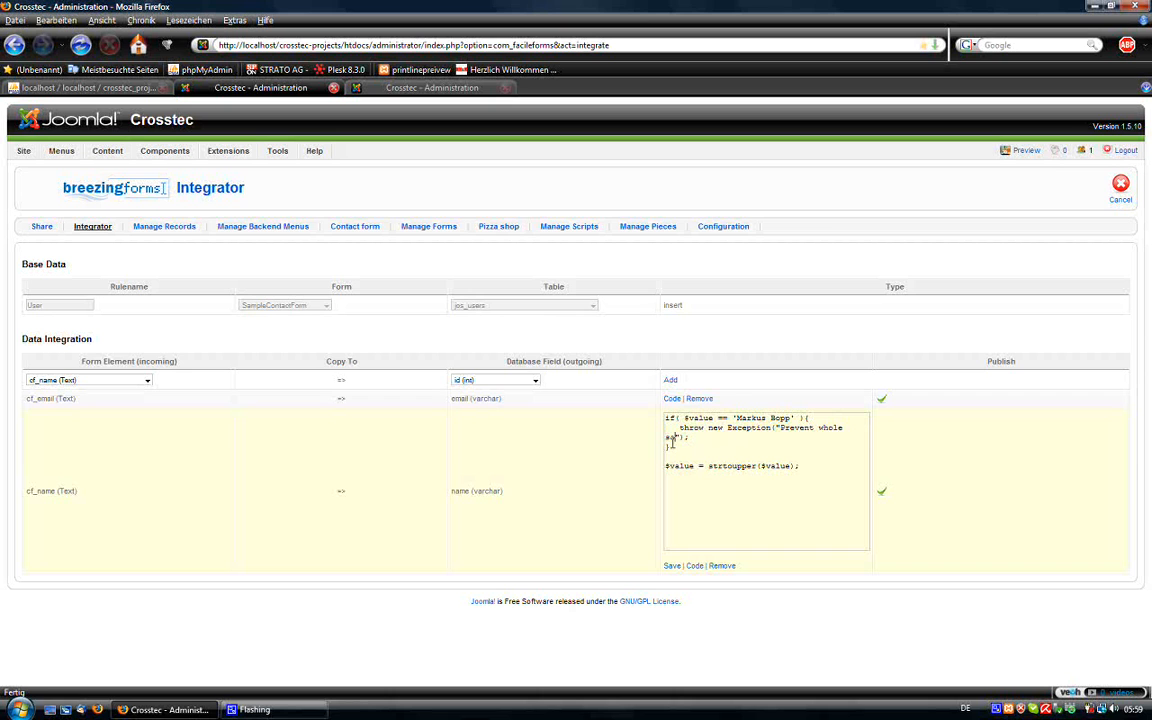
text(ving)
click(672, 566)
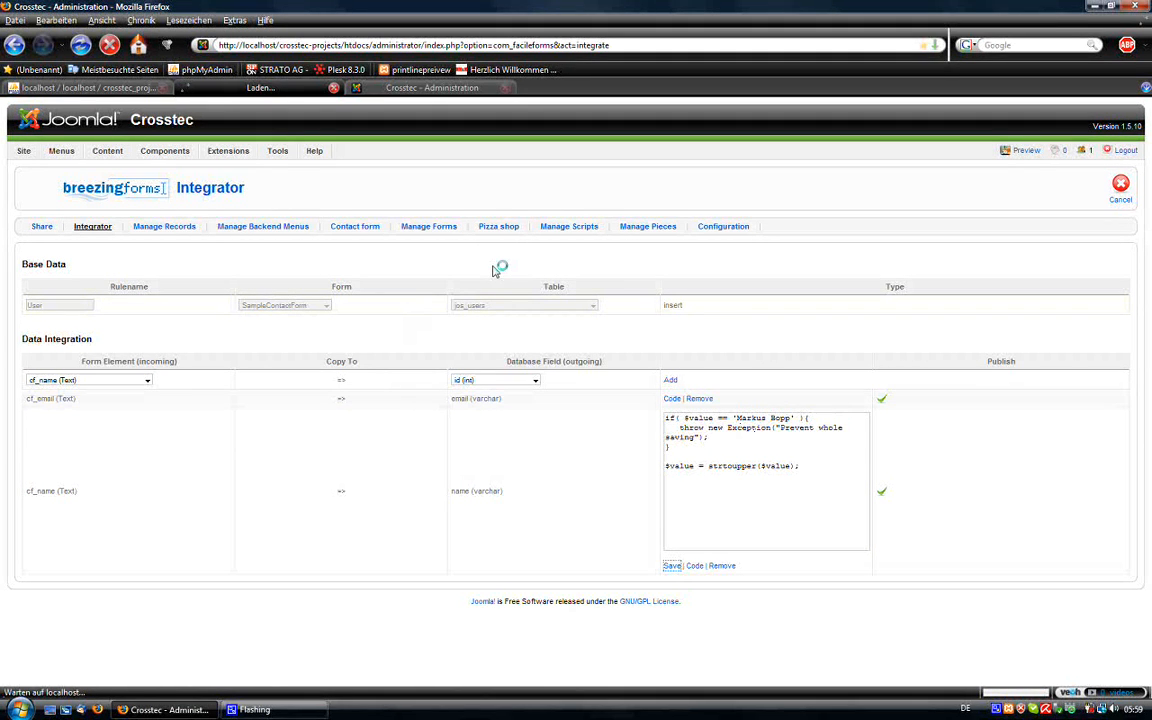
Open the Contact form via Components > BreezingForms > Manage Forms.
click(368, 90)
mouse_move(165, 151)
mouse_move(185, 188)
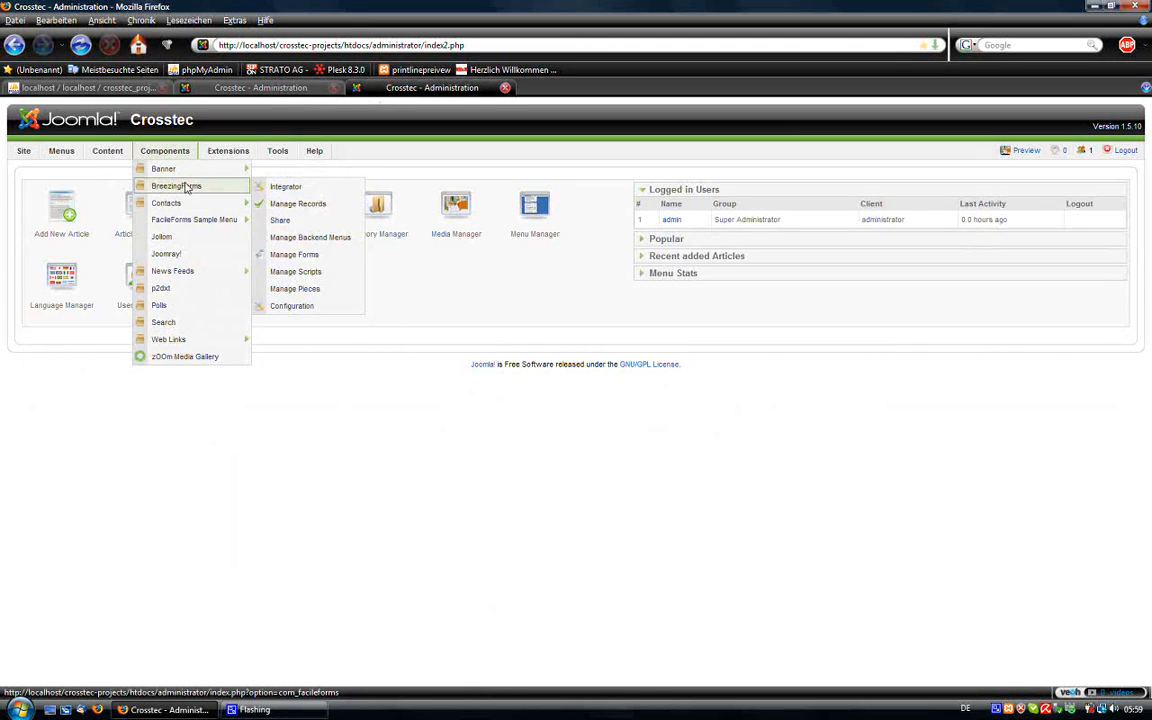
click(294, 254)
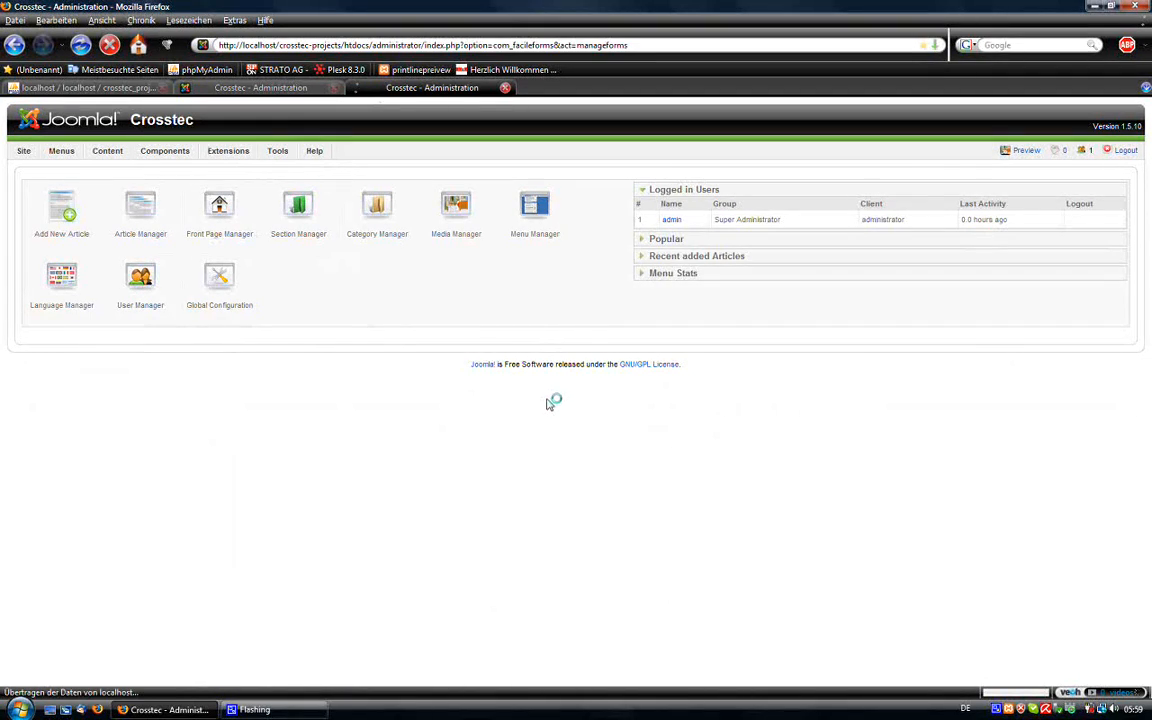
click(68, 309)
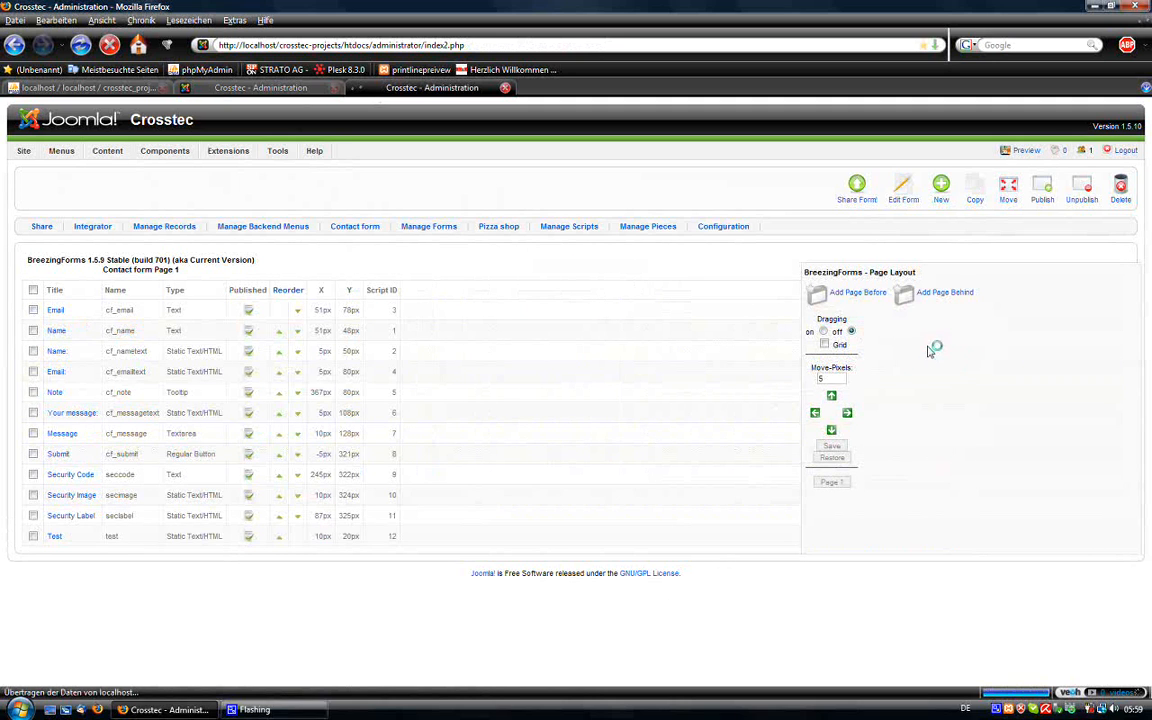
Enter a test name and e-mail address in the preview using the suggestions.
click(911, 355)
text(Marku)
key(Down)
key(Return)
key(Tab)
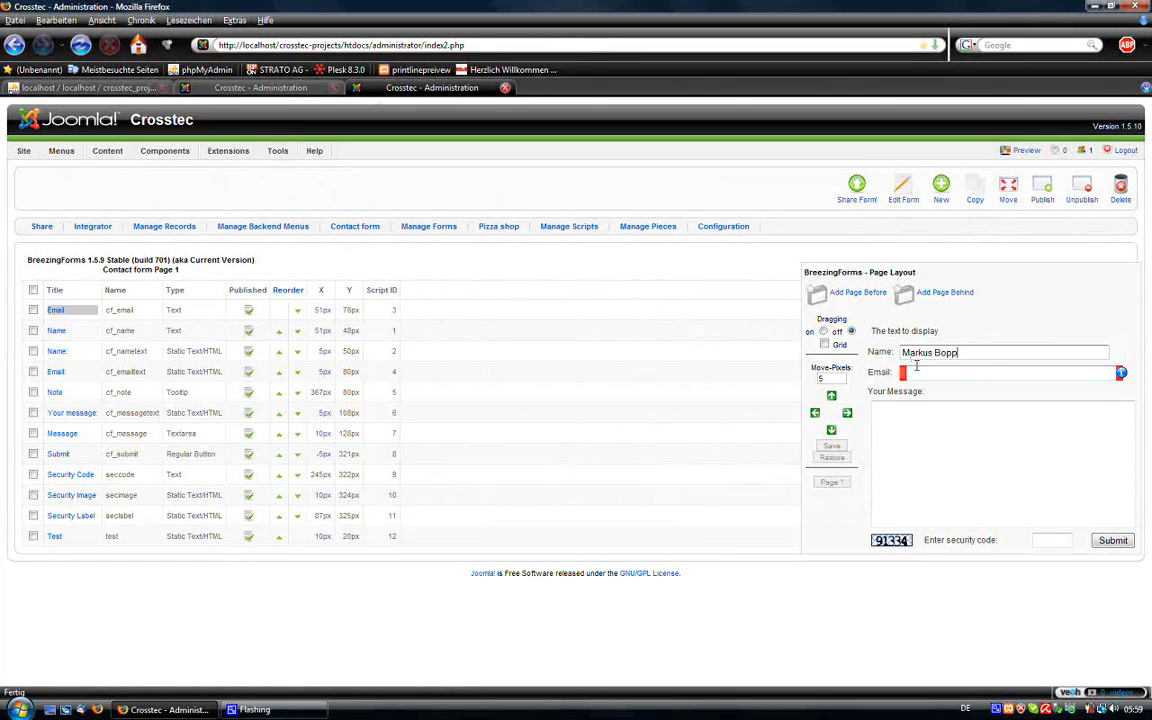
text(ma)
key(Down)
key(Return)
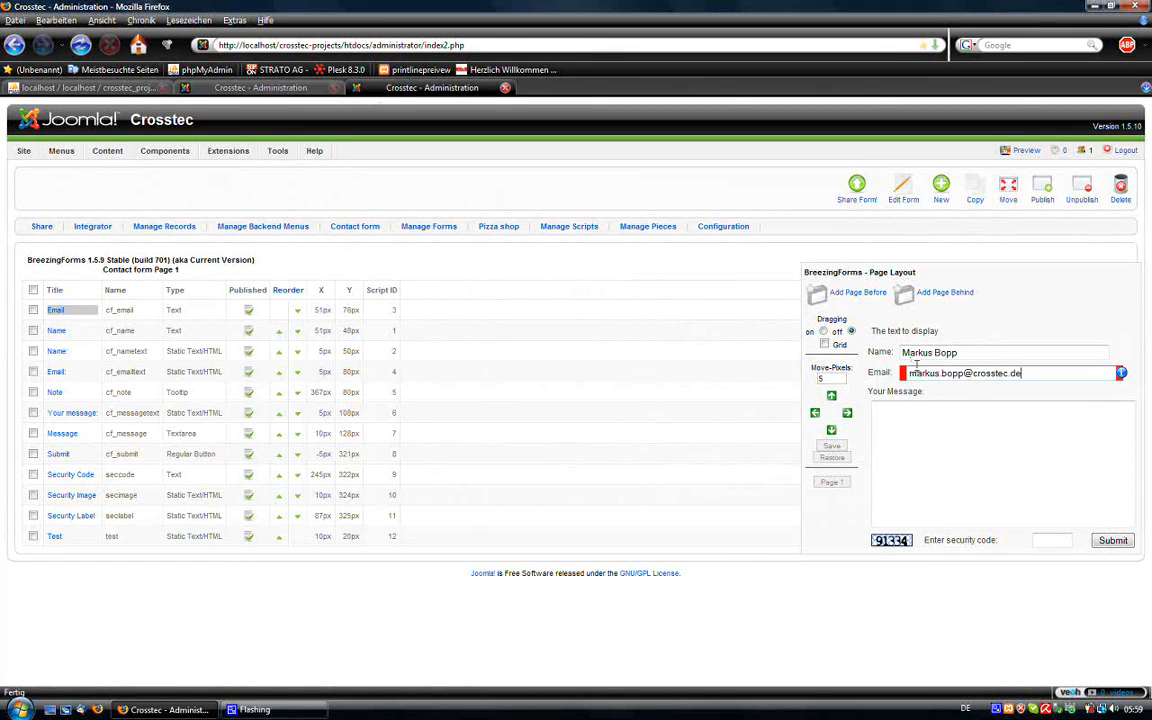
Add message 'asdasd' and the security code, submit the entry, and dismiss the alert.
click(954, 450)
text(asdasd)
click(1064, 542)
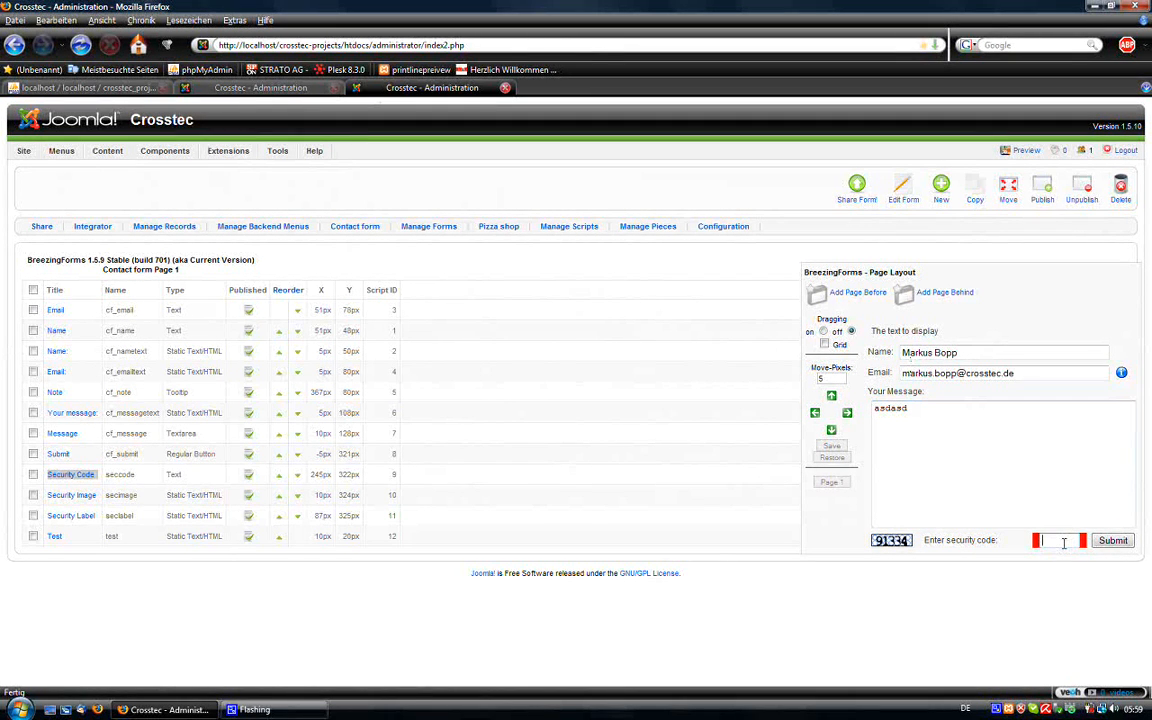
text(92)
click(1111, 542)
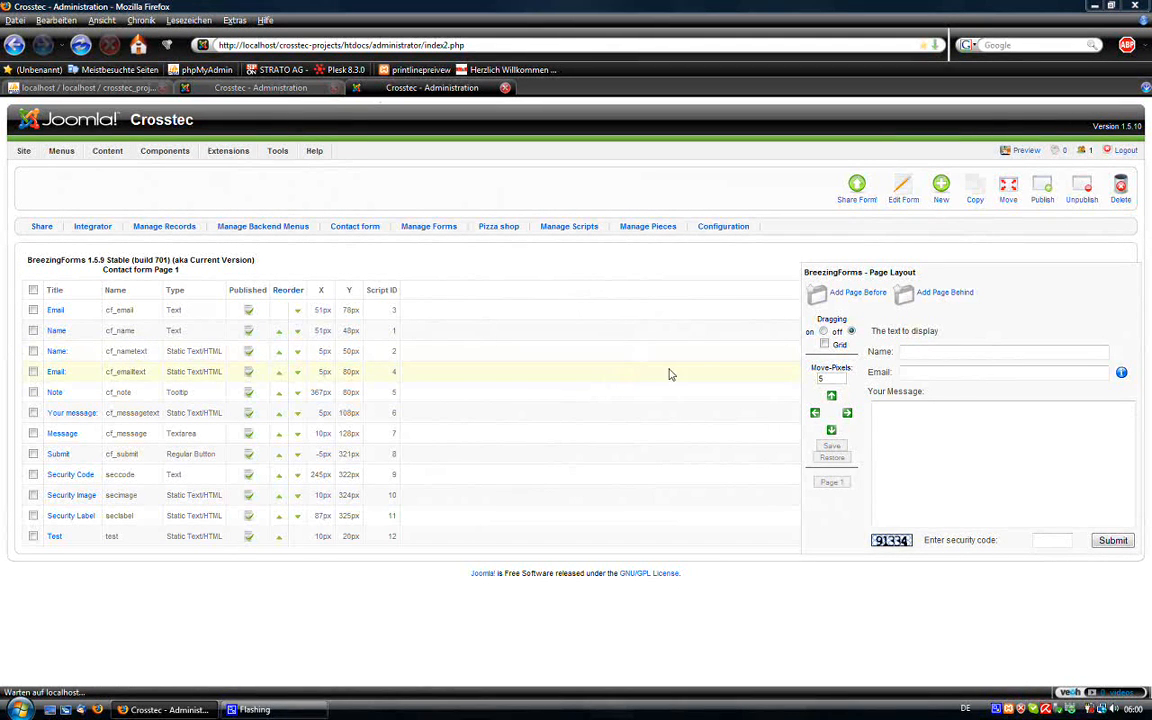
key(Return)
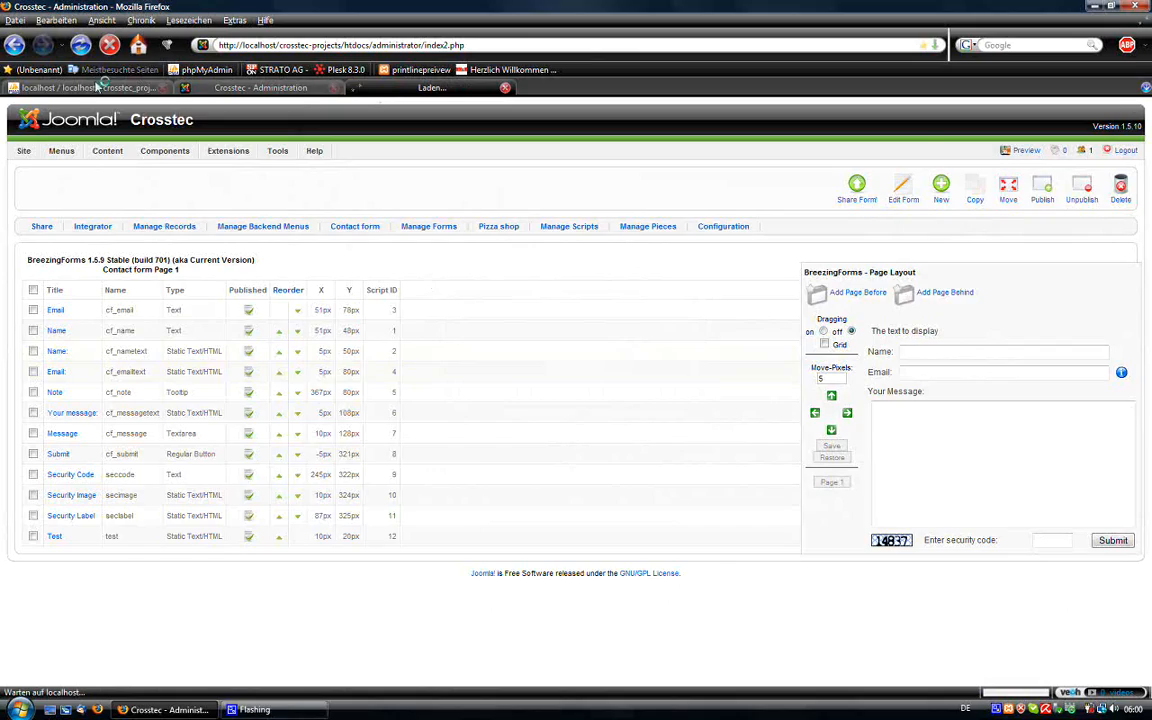
click(90, 87)
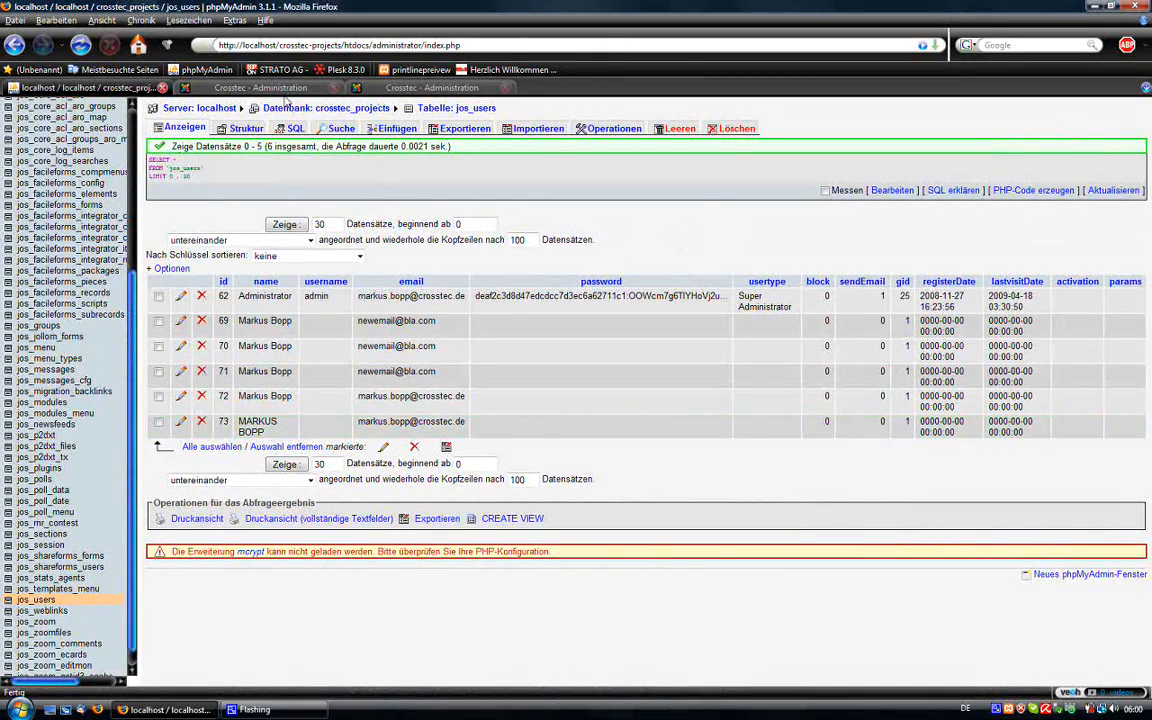
Go back to the BreezingForms Integrator rule page after checking the jos_users rows.
click(260, 88)
Open the cf_name mapping code and highlight its if-block and uppercase conversion line.
click(664, 421)
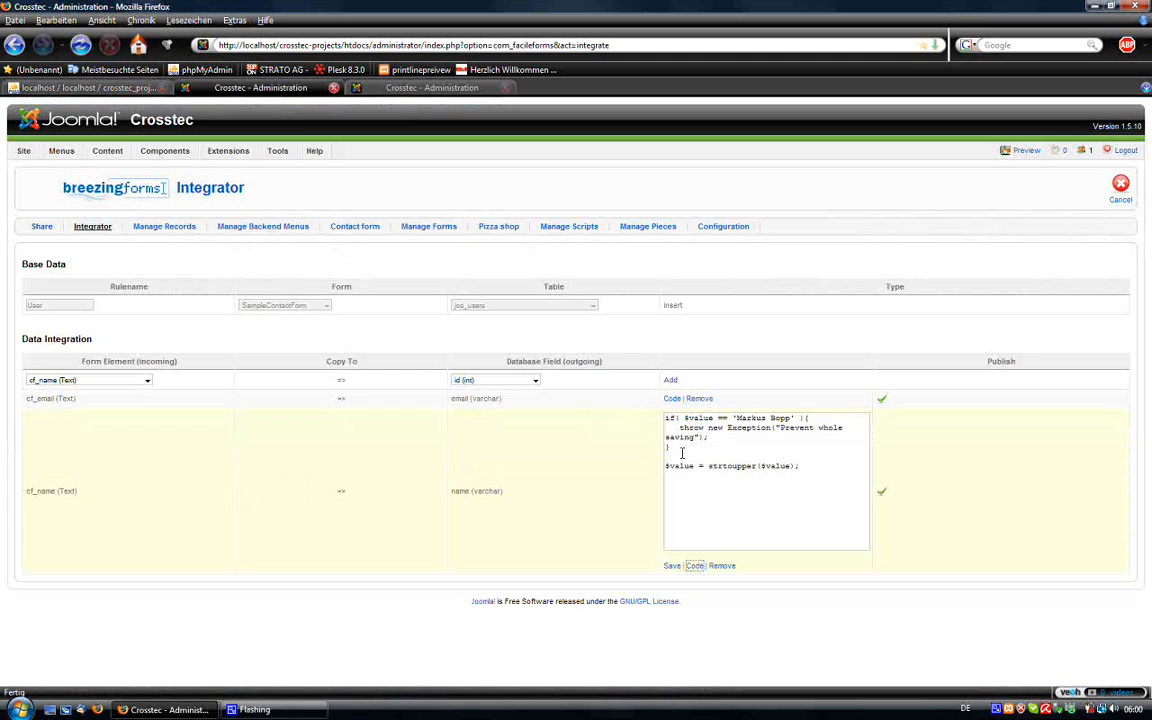
drag(725, 447, 660, 420)
click(773, 449)
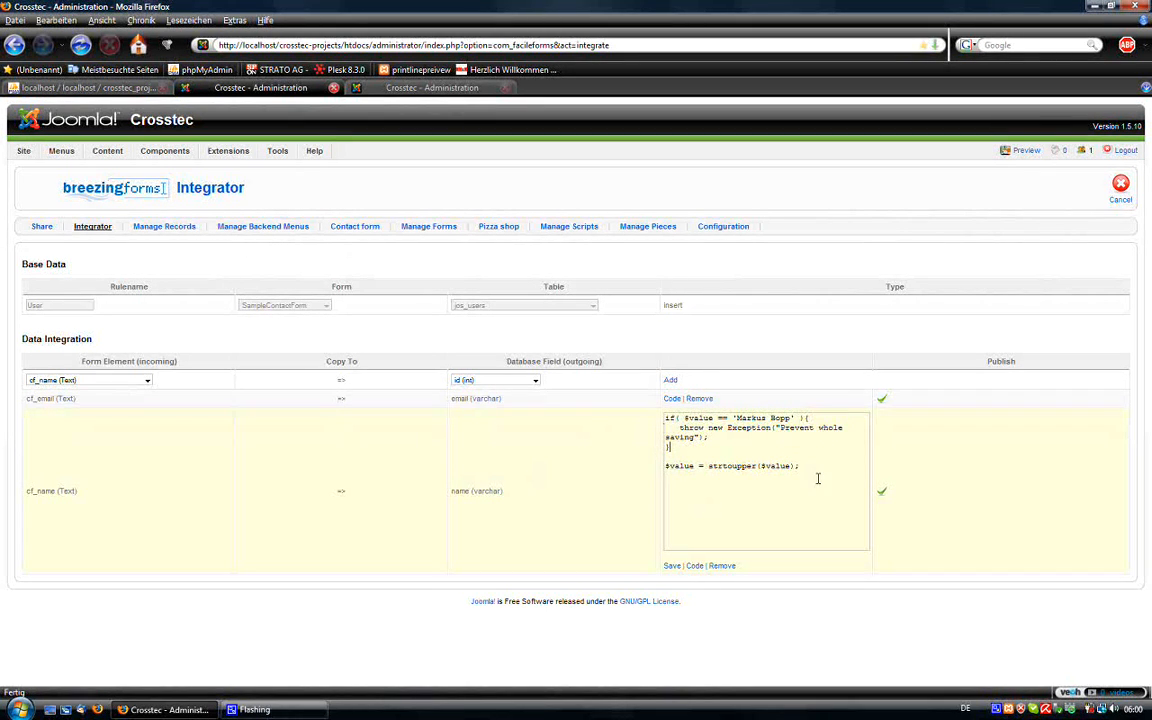
drag(800, 467, 660, 416)
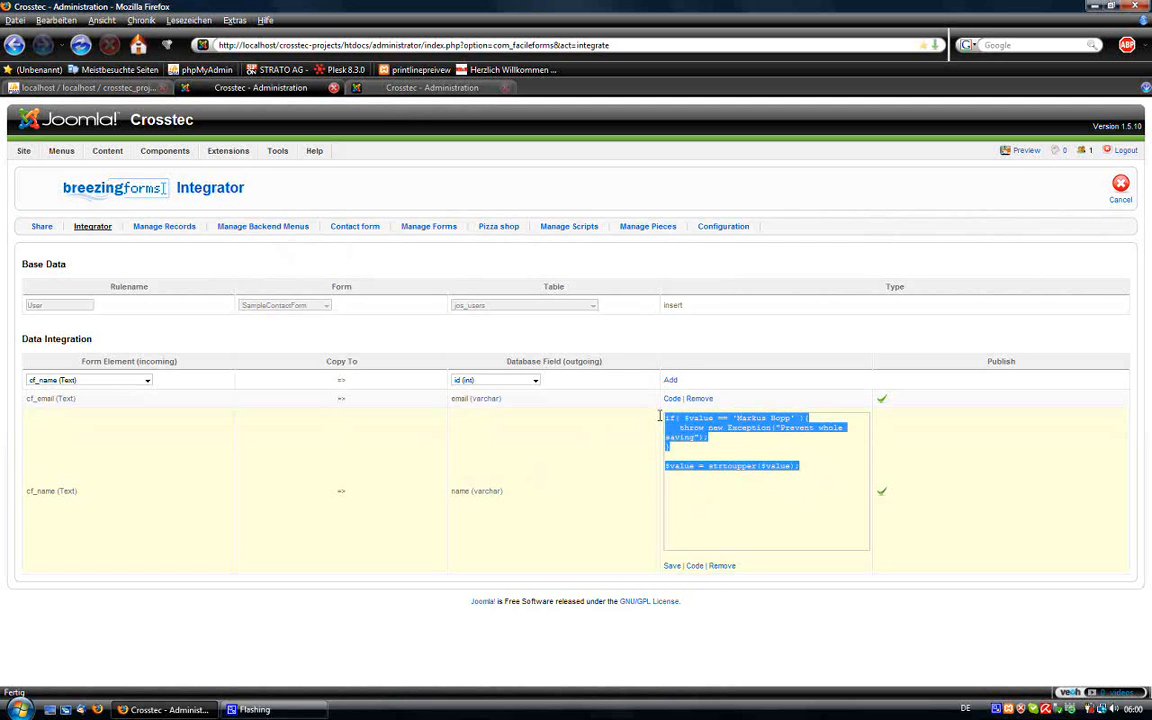
click(812, 466)
drag(812, 466, 623, 416)
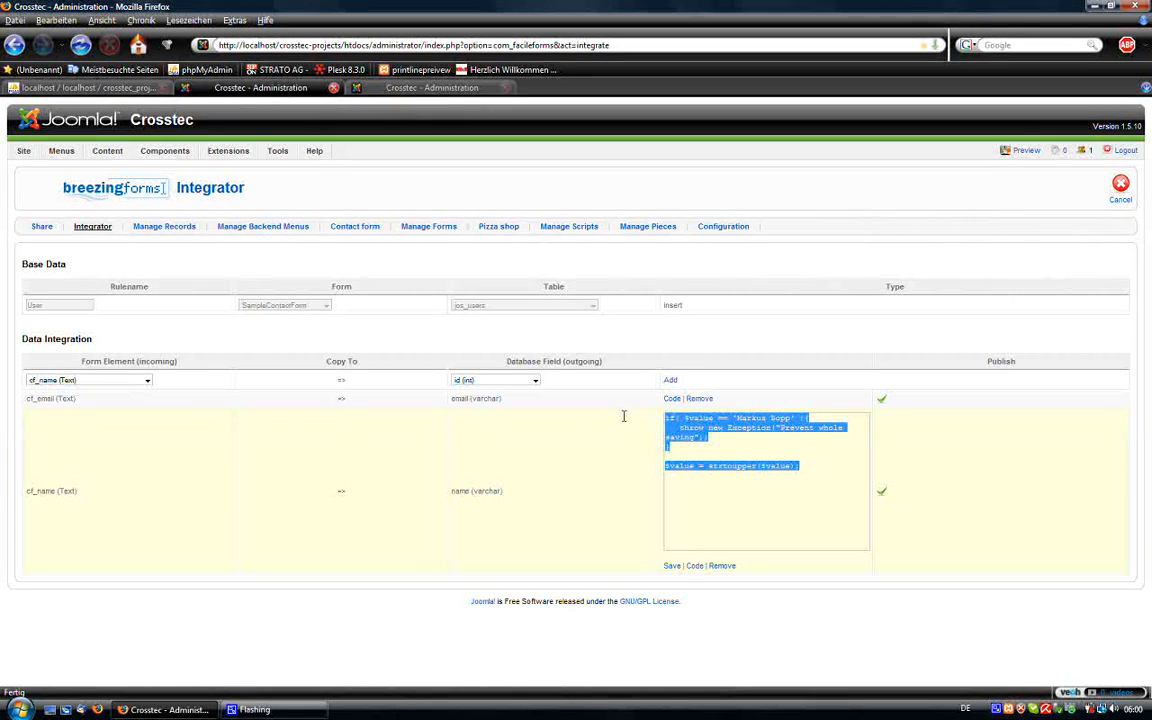
click(786, 466)
drag(800, 466, 662, 421)
click(809, 469)
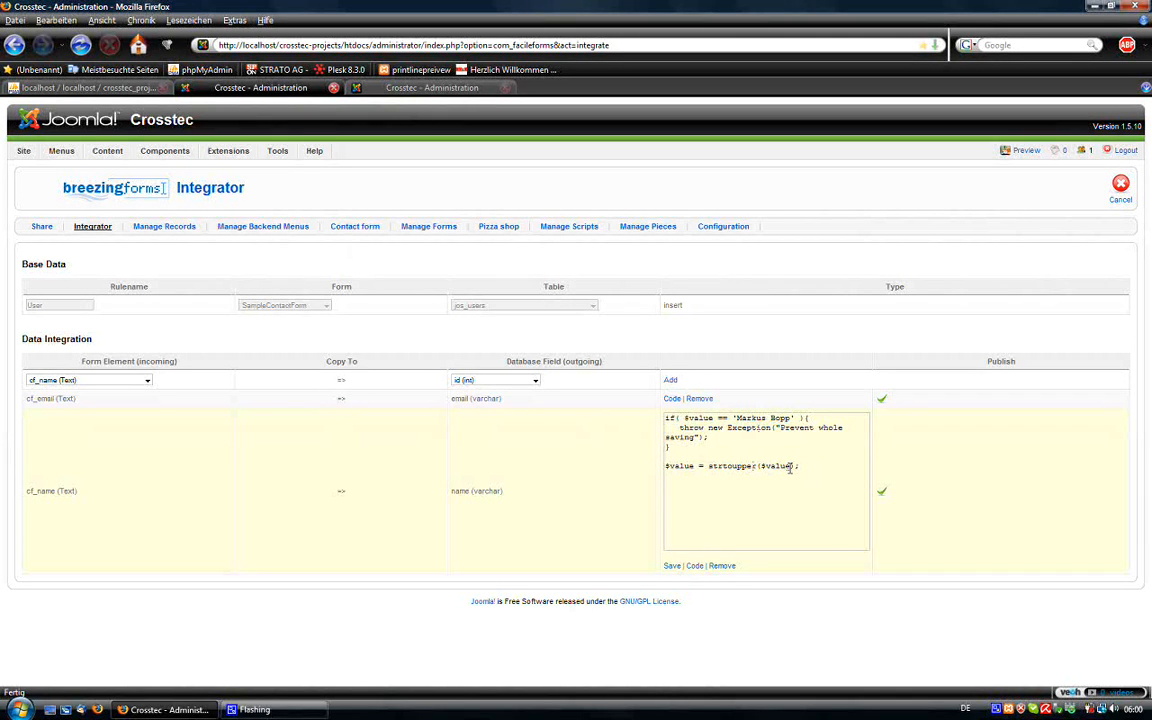
Highlight $value inside strtoupper, then leave the User rule without saving.
drag(791, 467, 760, 466)
drag(796, 466, 767, 466)
click(794, 468)
drag(809, 469, 651, 415)
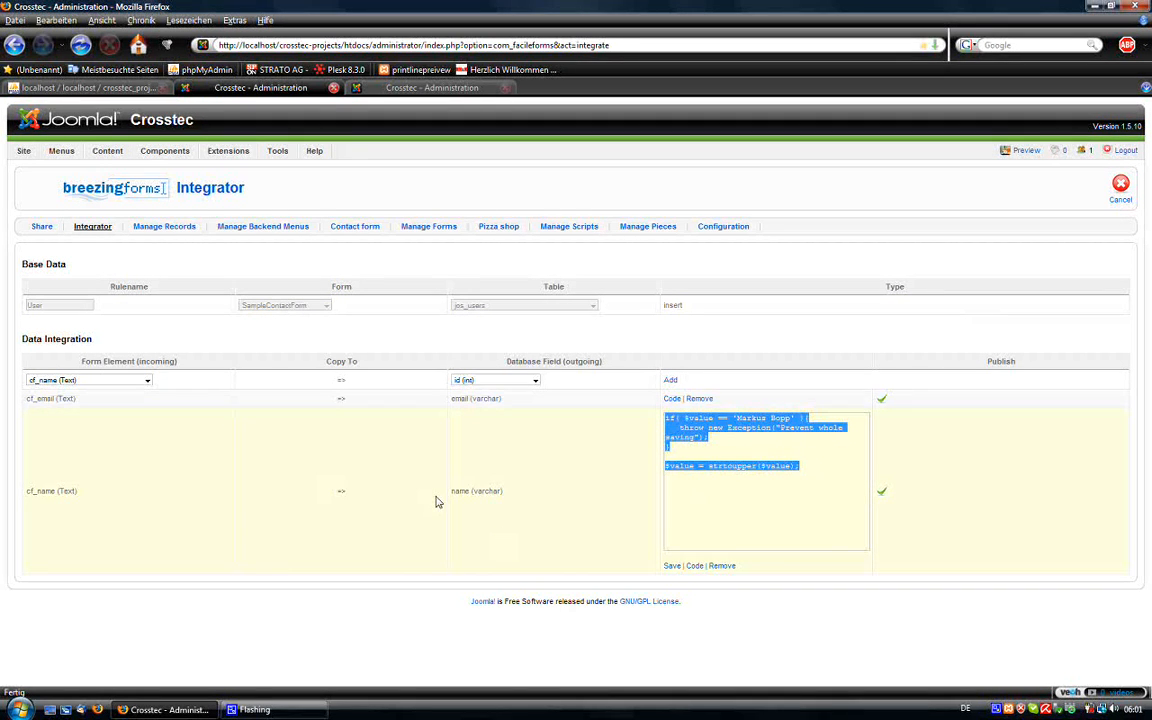
click(1118, 192)
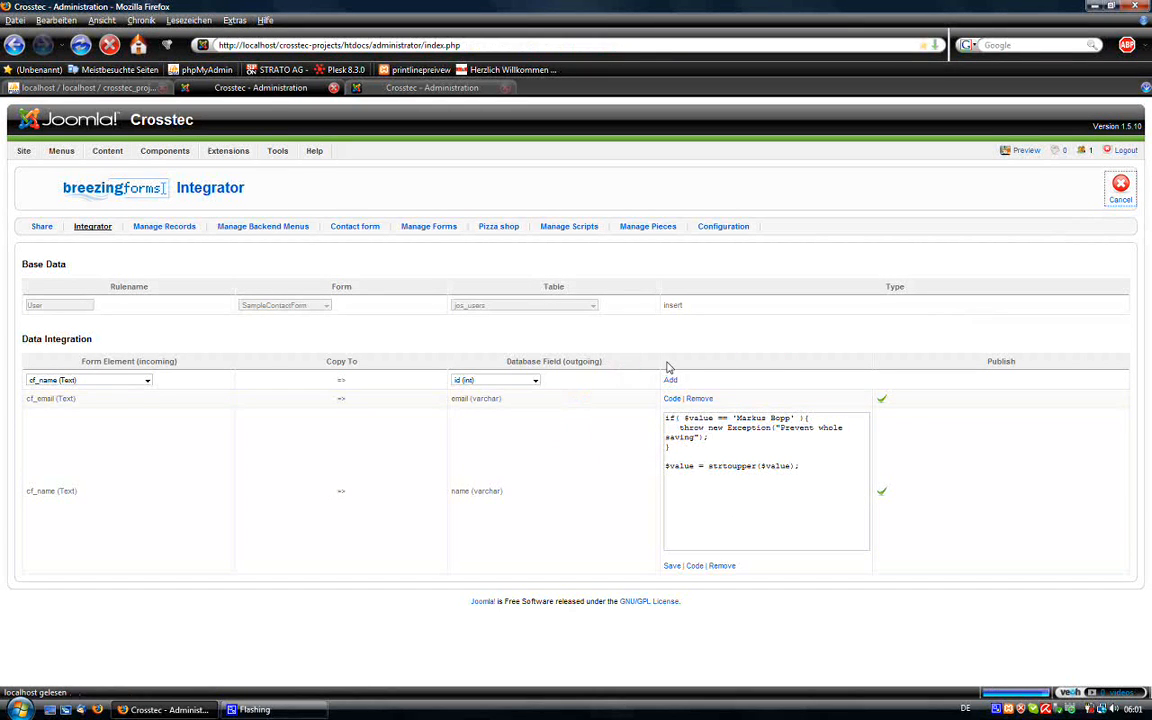
Unpublish the User rule and start a new rule named UserUpdate.
click(928, 282)
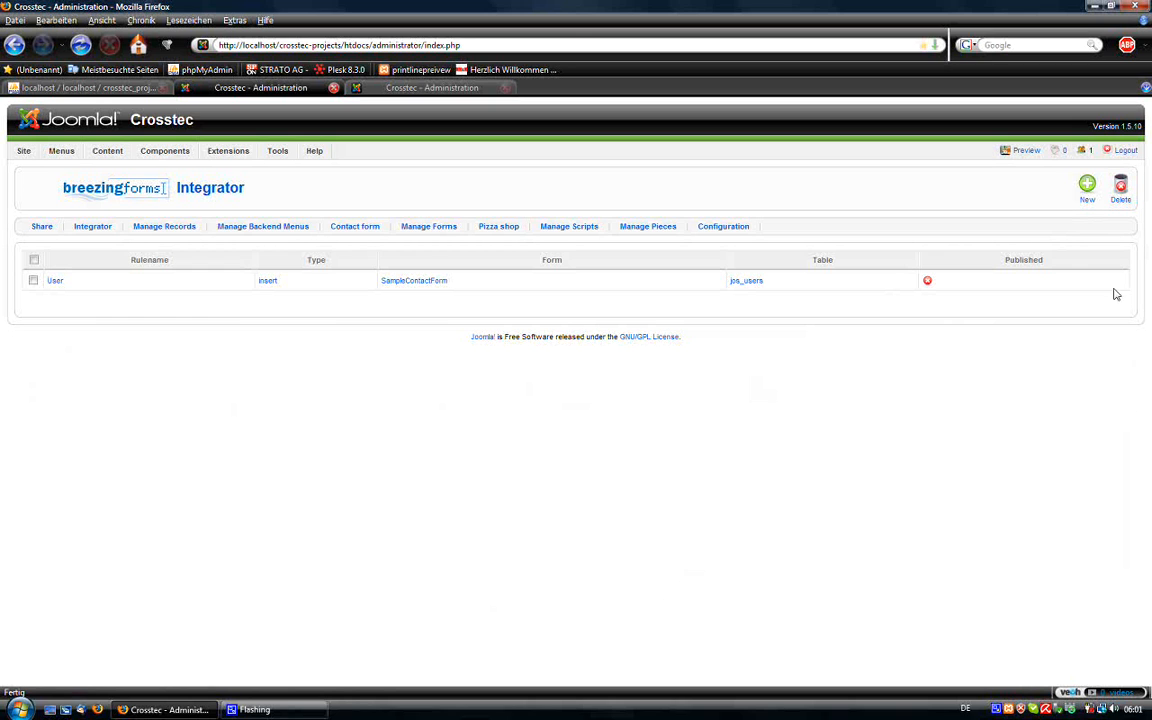
click(1085, 194)
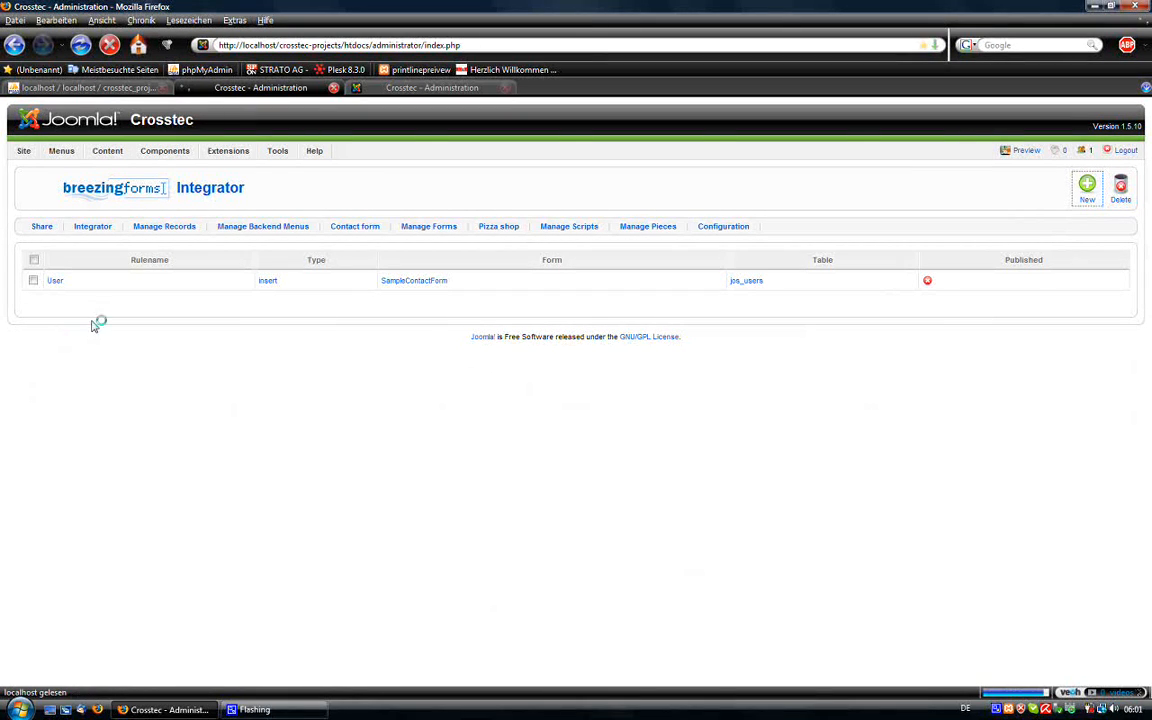
click(50, 306)
text(UserUpdate)
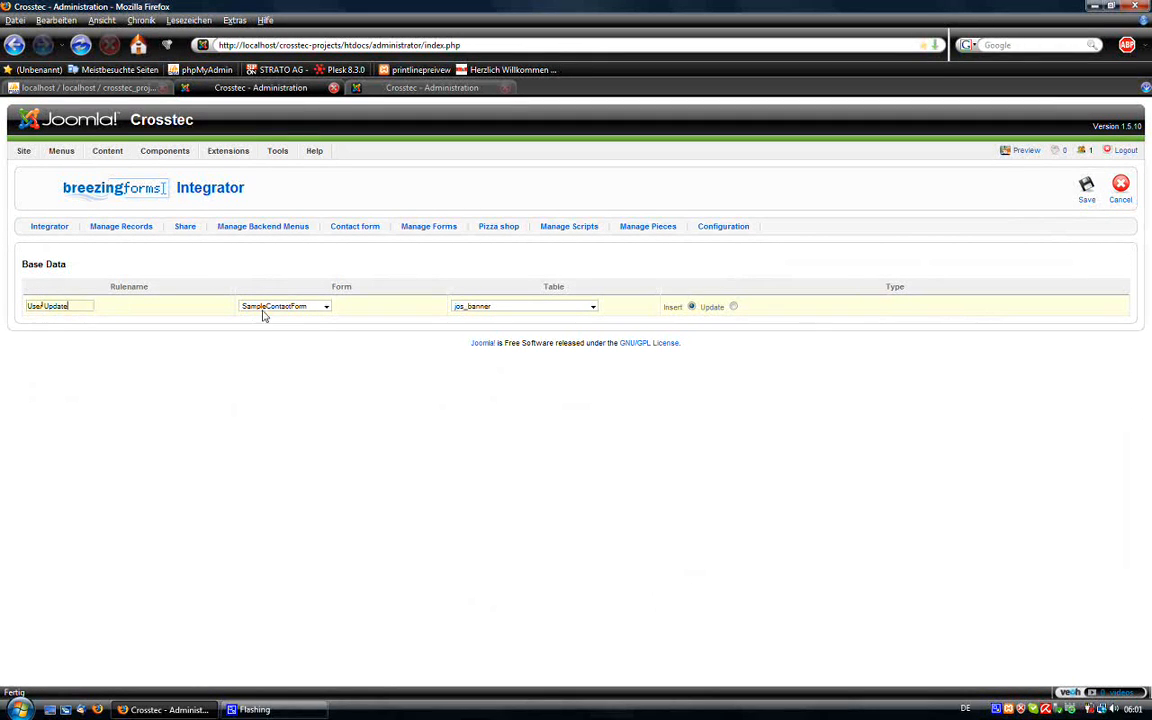
Target the jos_users table in Update mode and save the UserUpdate rule.
click(475, 308)
scroll(519, 388, down, 10)
scroll(518, 390, down, 4)
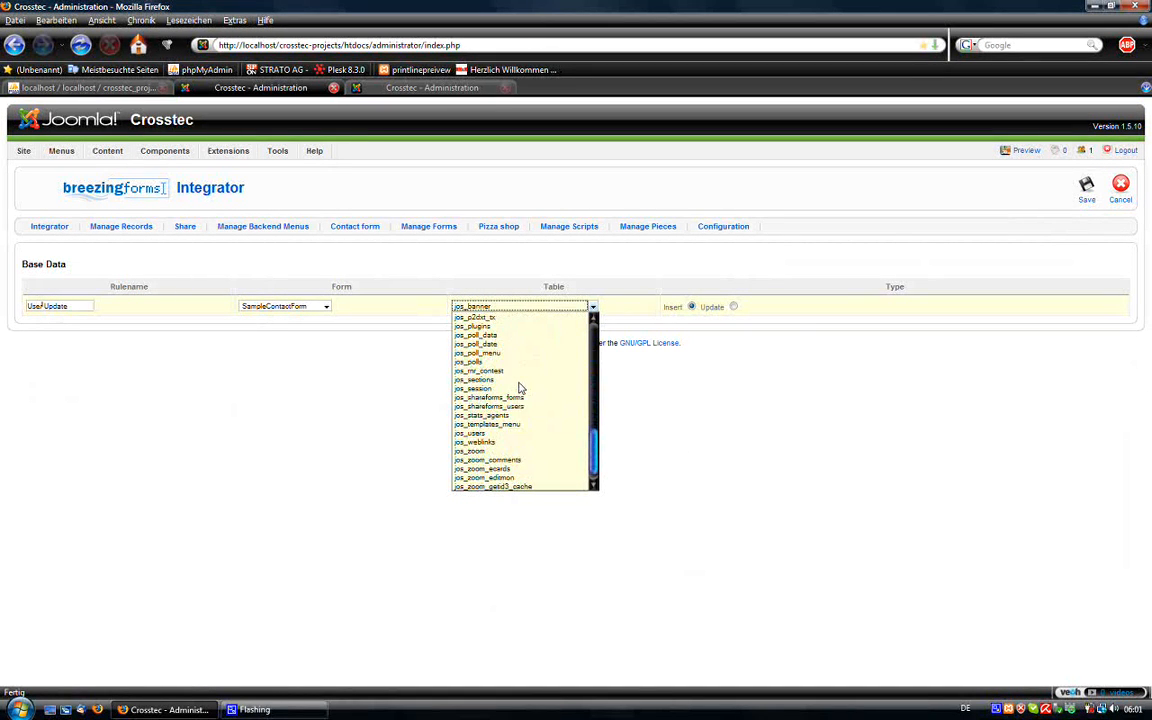
click(503, 434)
click(733, 308)
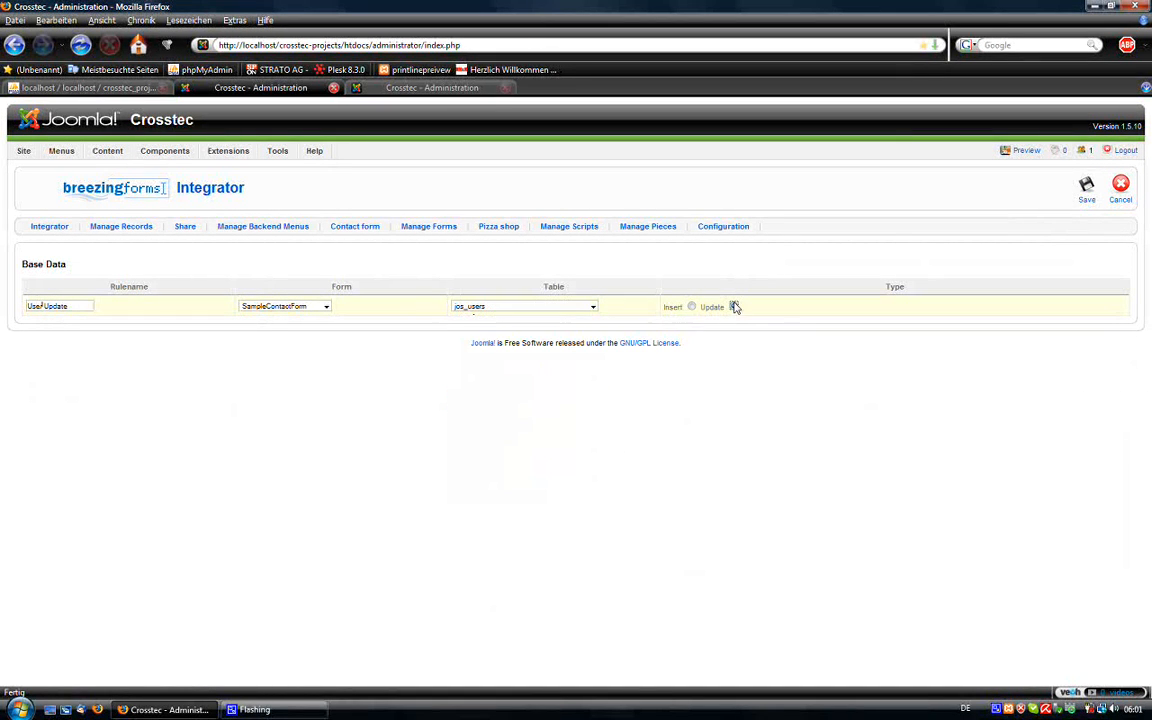
click(1084, 200)
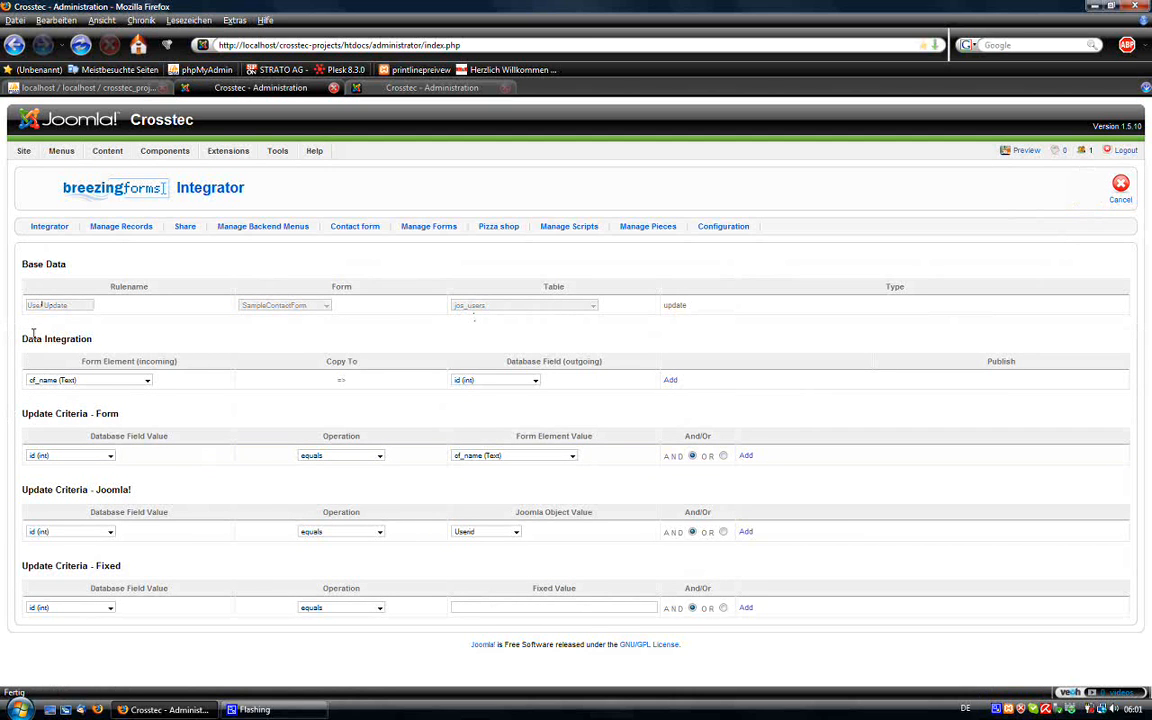
drag(87, 338, 152, 367)
drag(76, 413, 39, 413)
click(52, 438)
drag(96, 413, 120, 411)
click(110, 456)
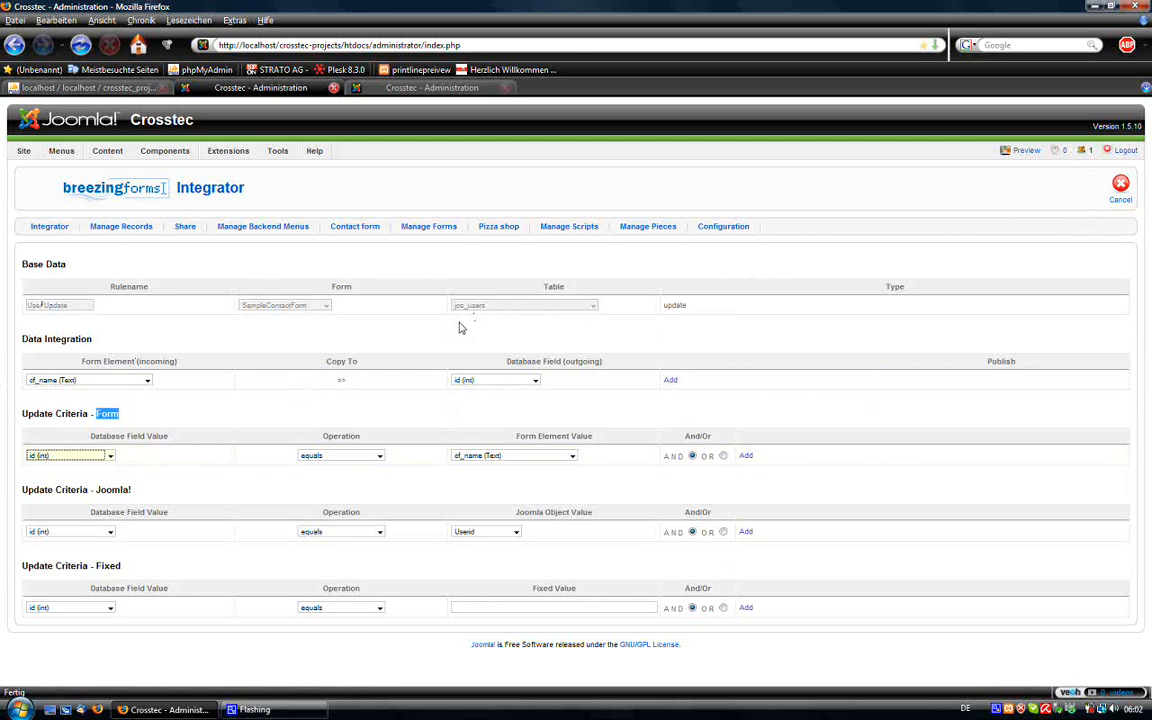
click(365, 455)
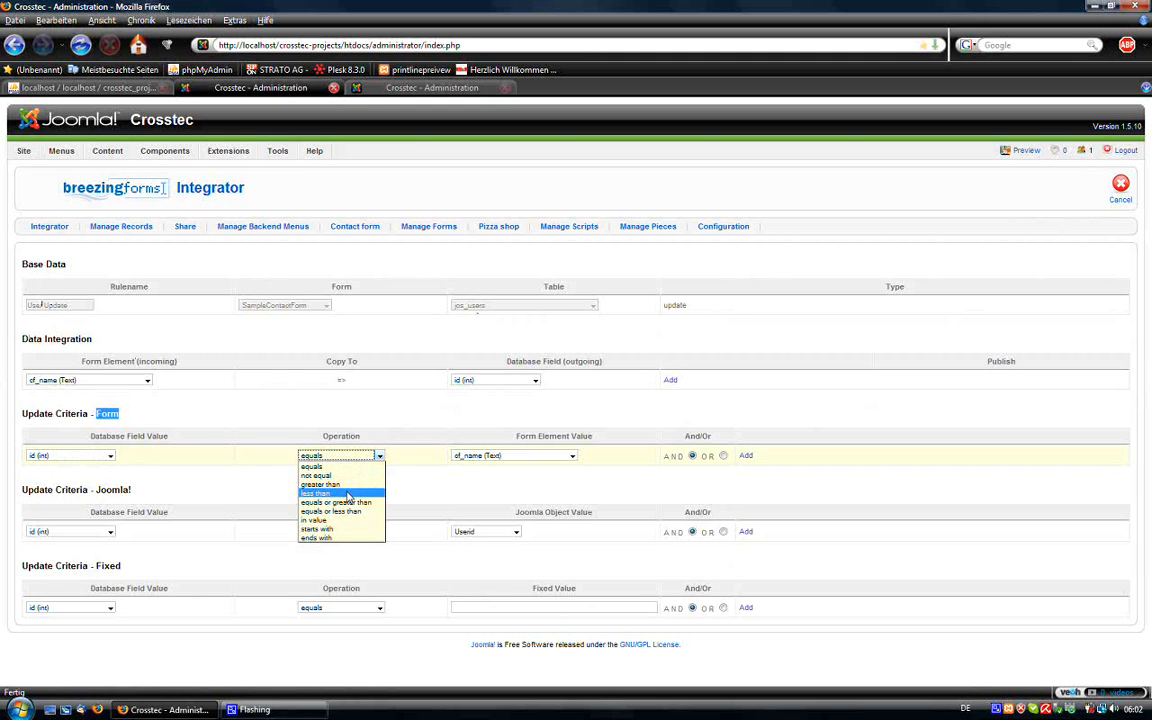
click(380, 458)
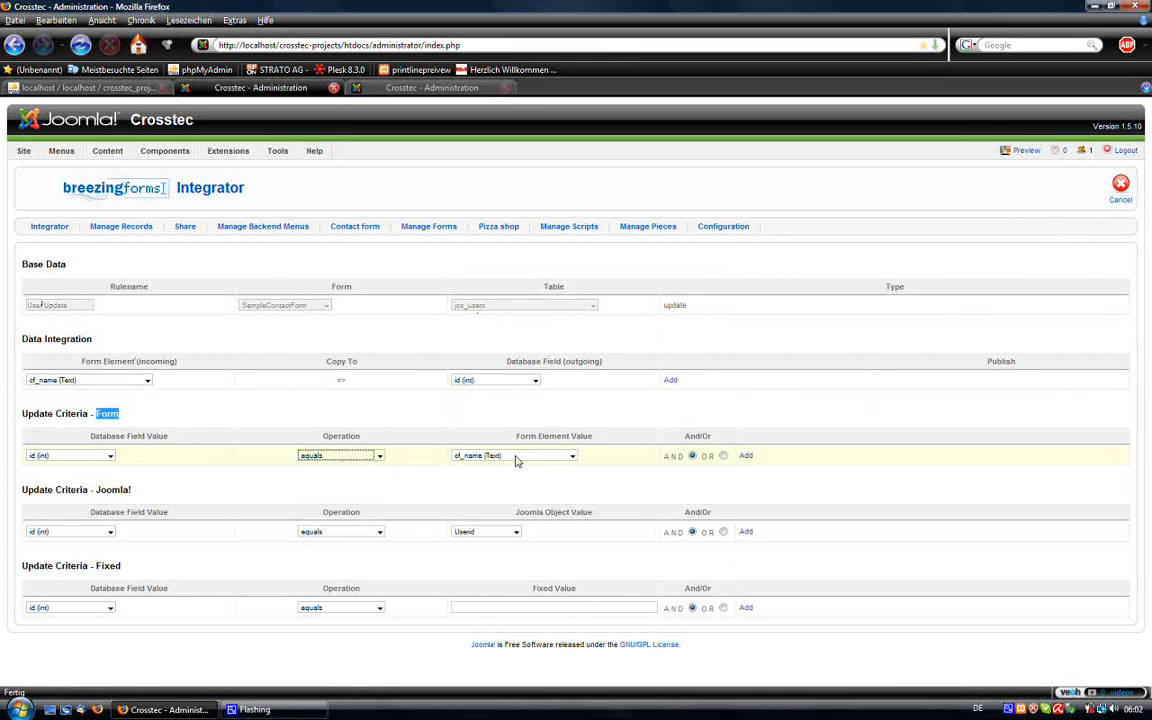
double_click(562, 435)
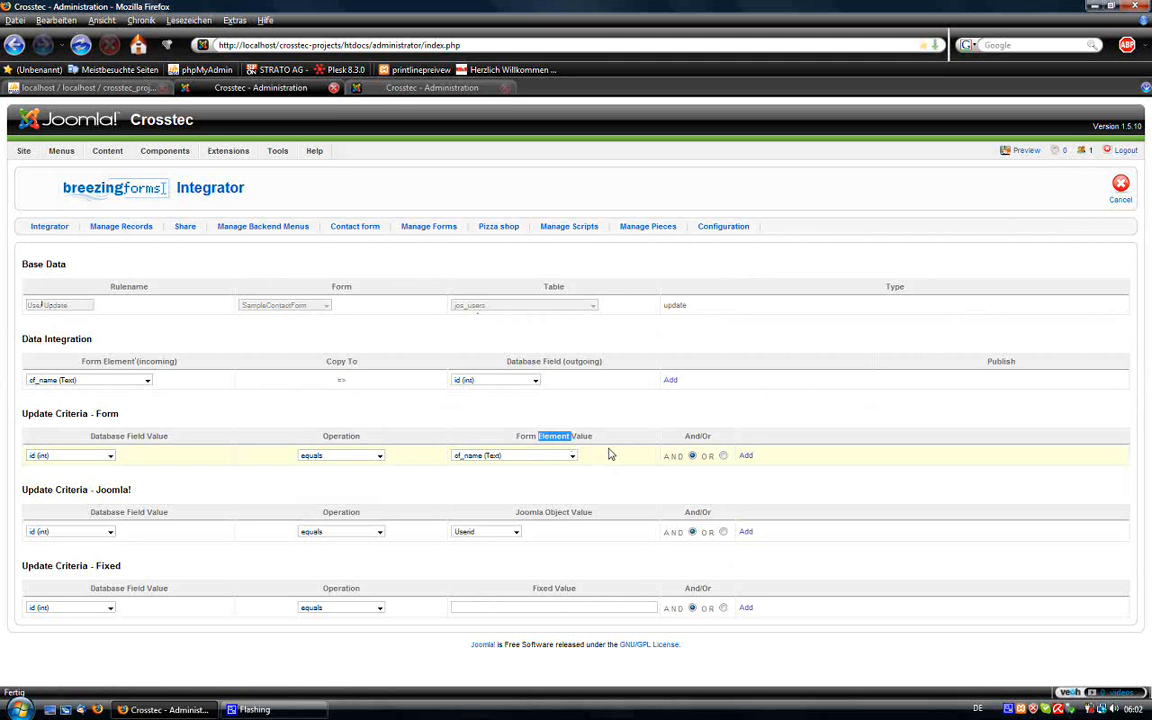
drag(132, 490, 103, 489)
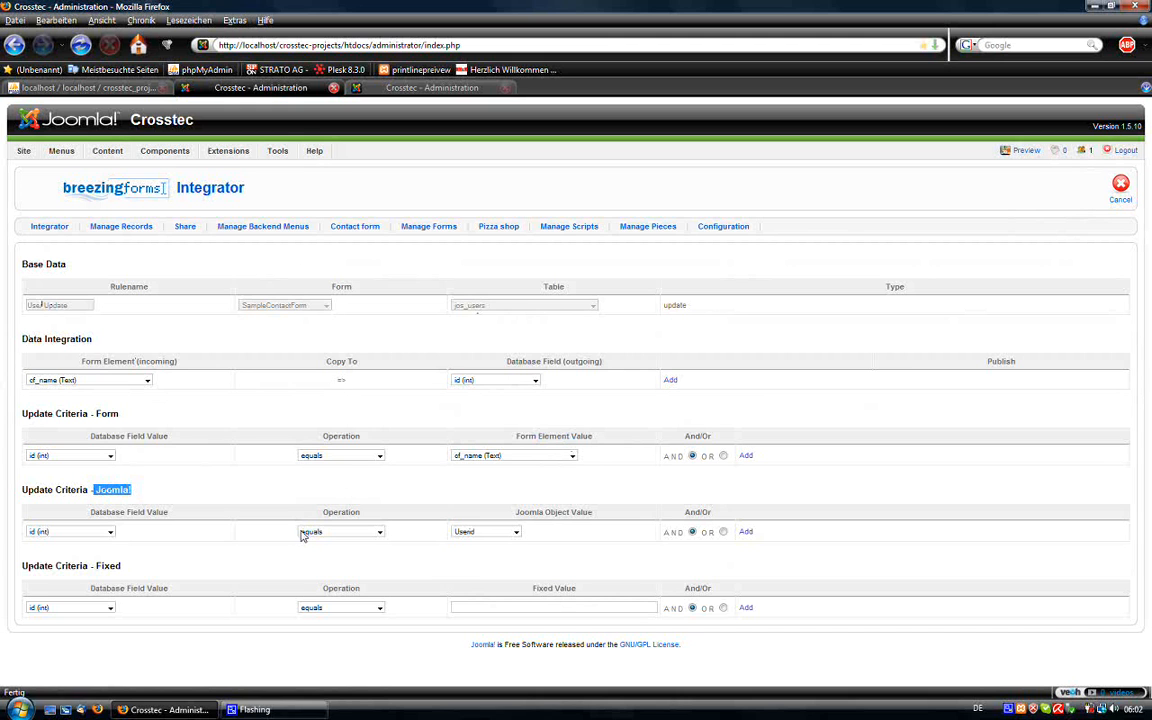
Set the Joomla! criterion to compare username (varchar) equals the logged-in Username.
double_click(157, 512)
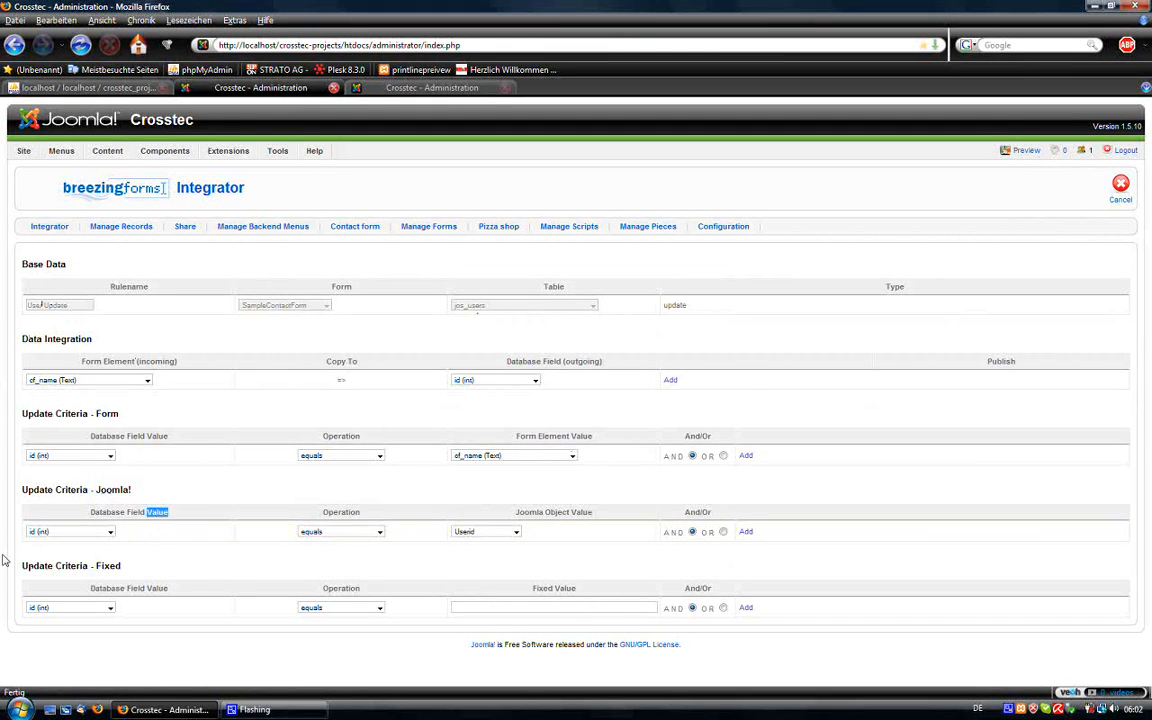
click(111, 534)
click(65, 563)
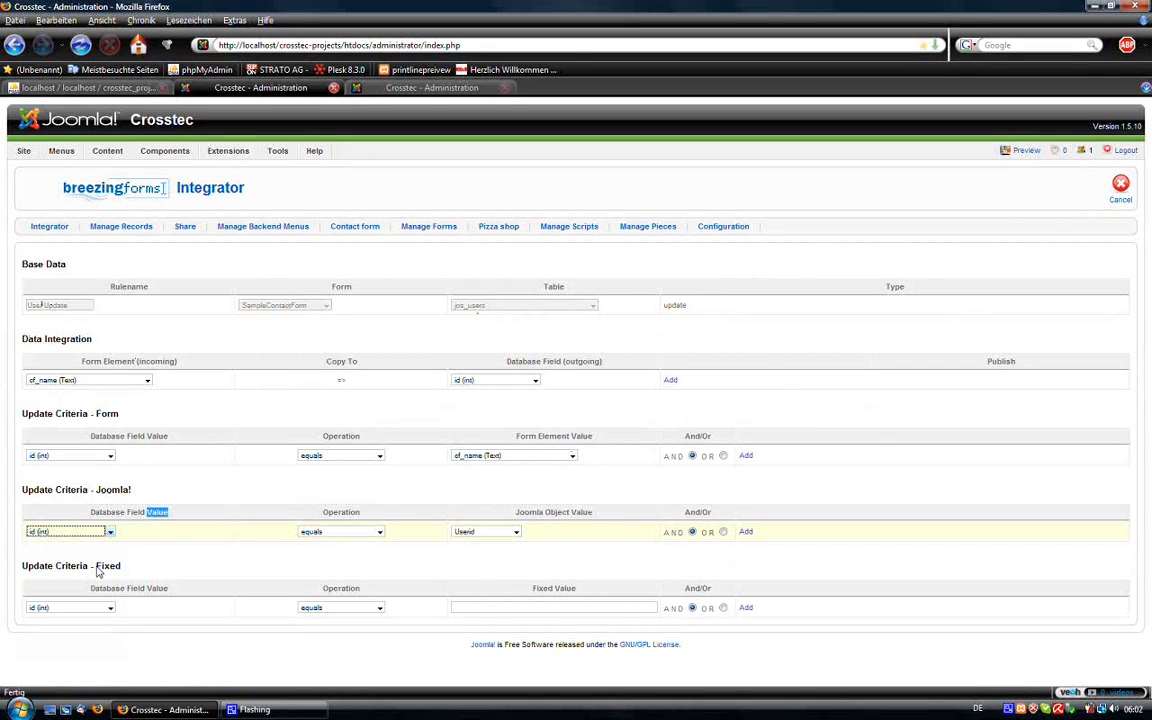
click(493, 535)
click(487, 541)
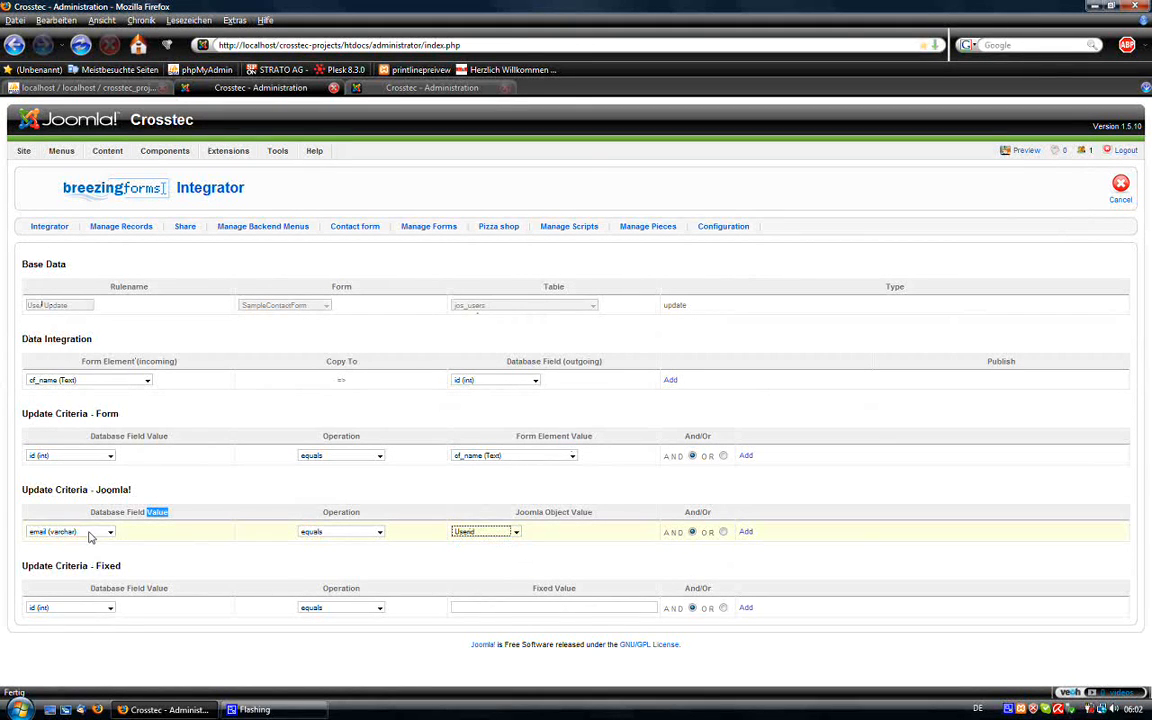
click(80, 532)
click(65, 560)
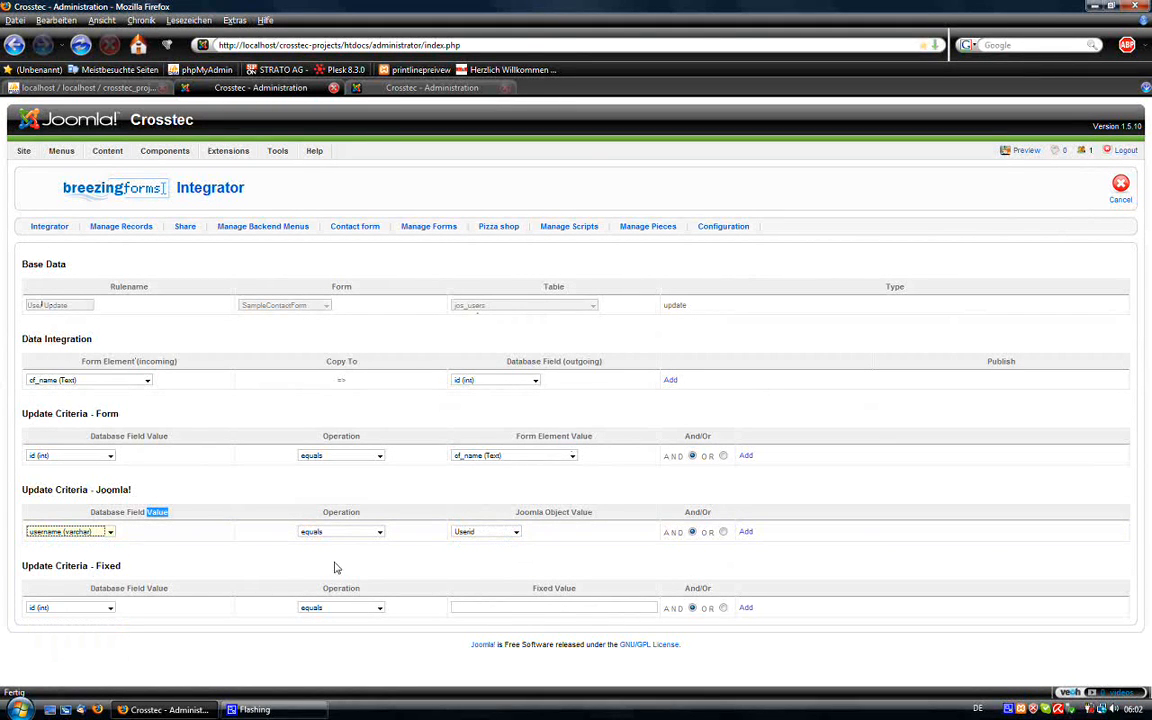
click(478, 533)
click(485, 546)
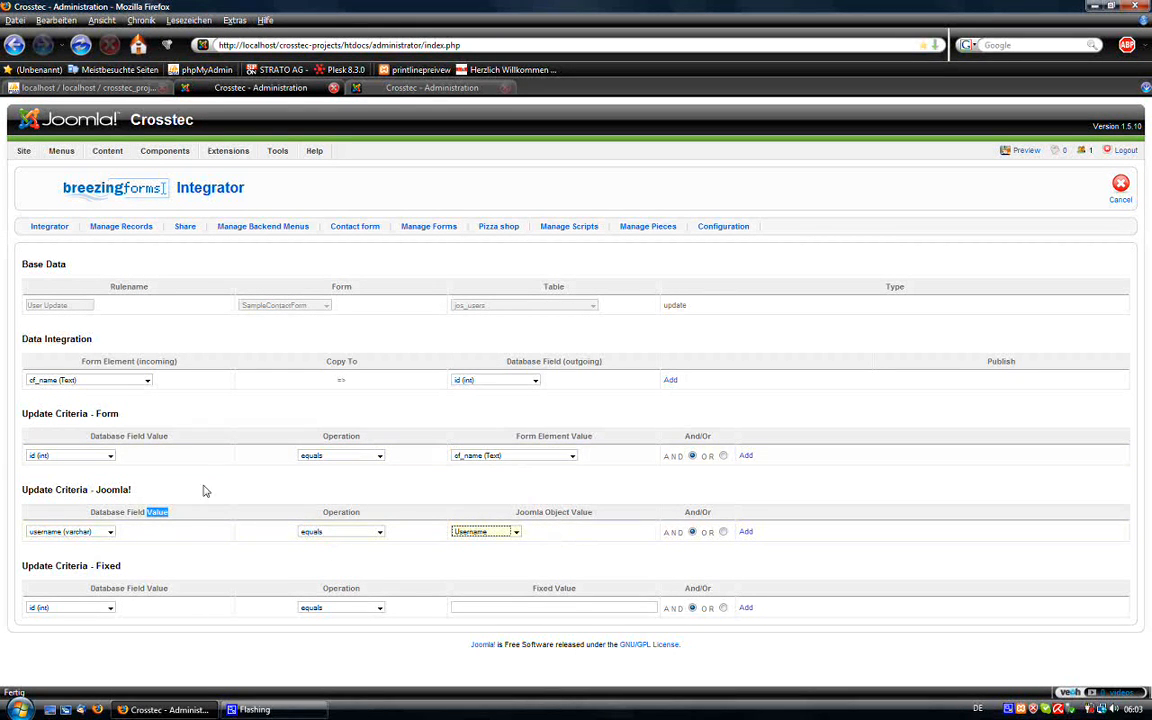
Keep id as the Fixed criterion's field and clear its example concat value.
click(116, 588)
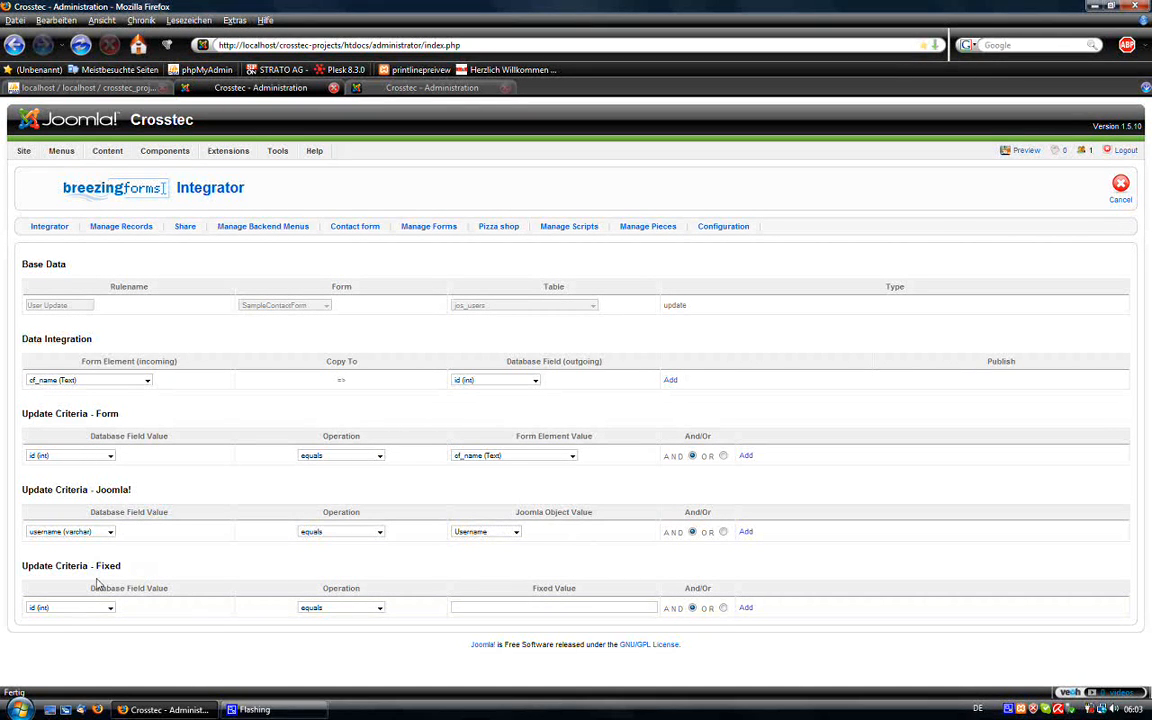
click(109, 608)
click(110, 608)
click(494, 608)
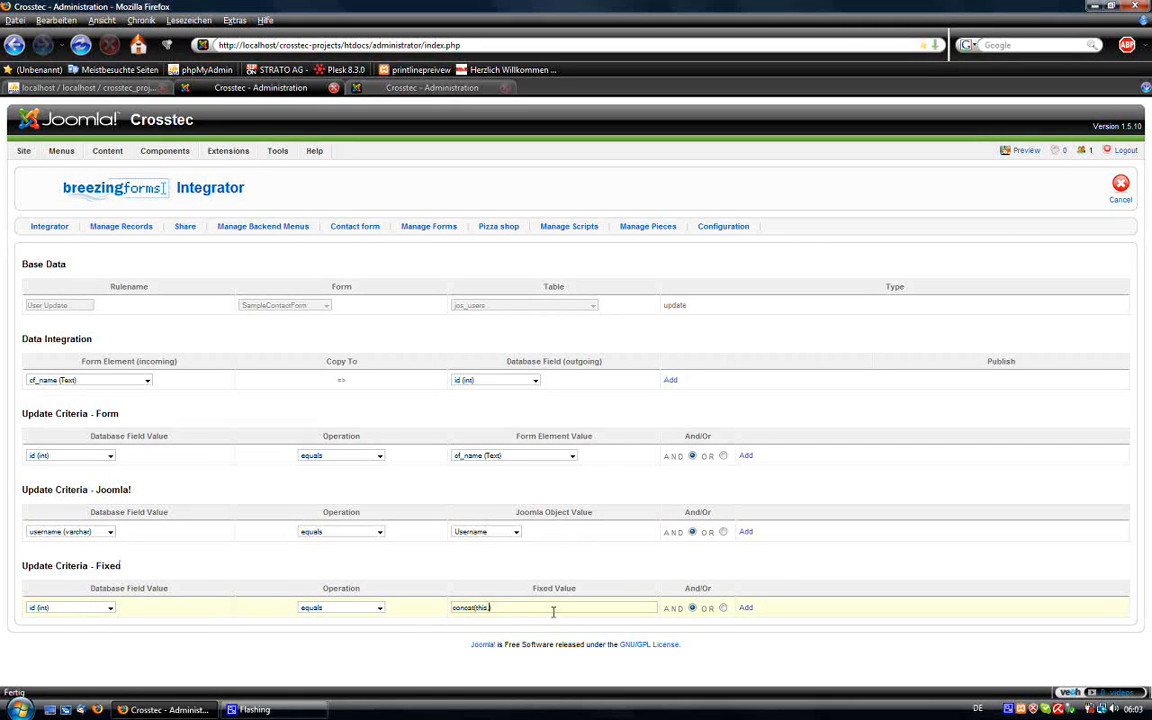
click(553, 608)
click(137, 384)
click(105, 381)
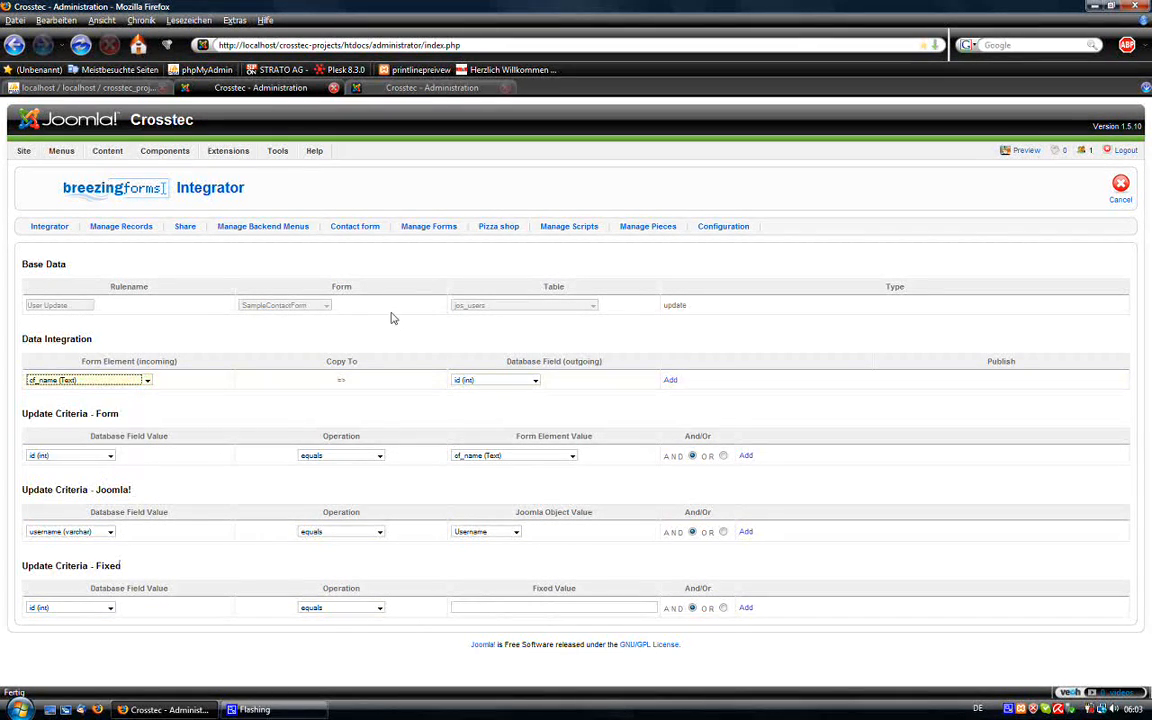
Add a mapping from cf_name to the name (varchar) field.
click(488, 380)
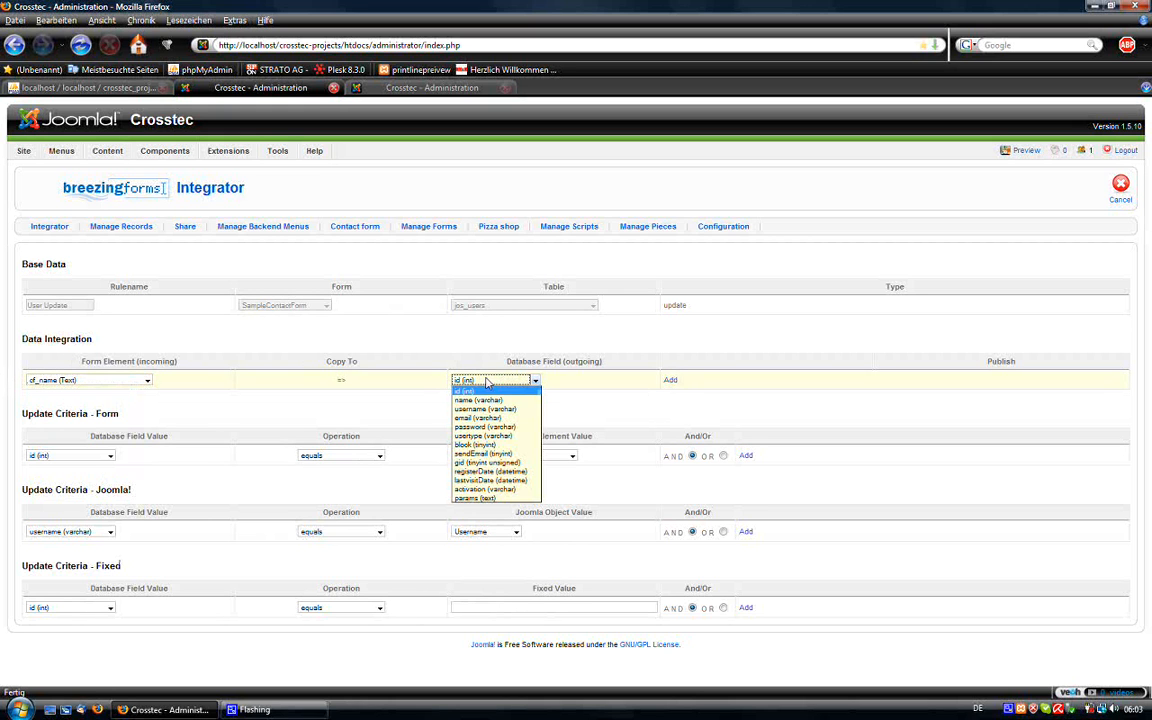
click(486, 400)
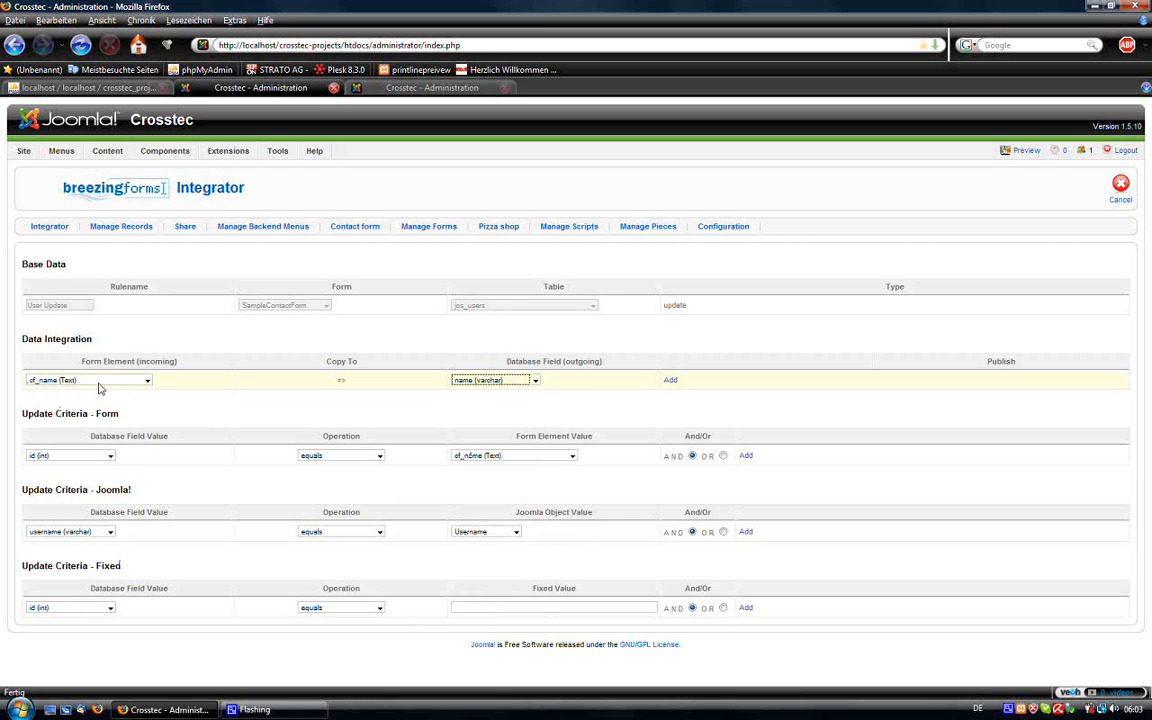
click(670, 380)
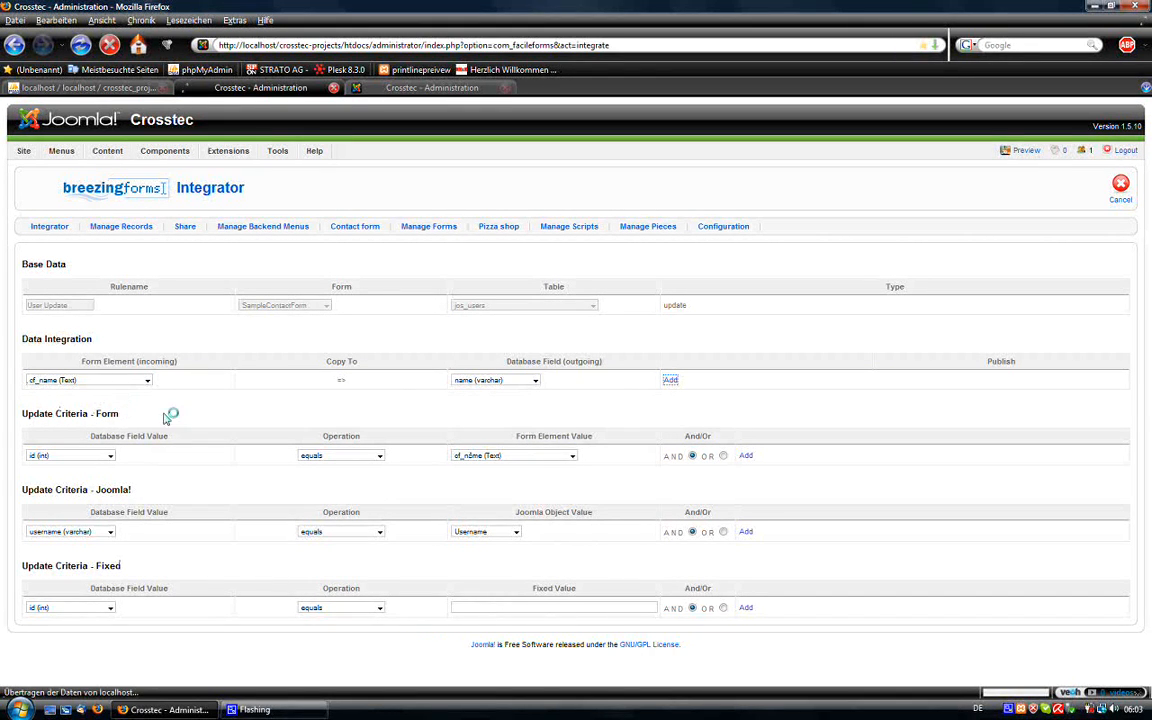
Add a mapping from cf_email to the email (varchar) field.
click(124, 382)
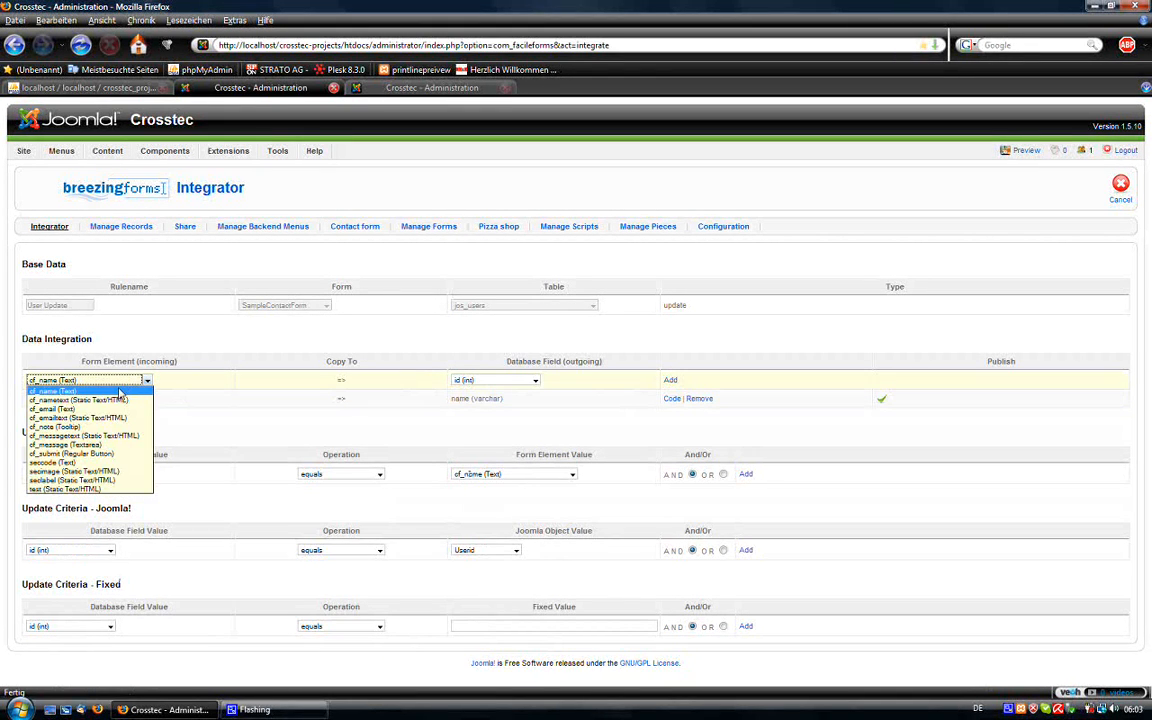
click(58, 408)
click(490, 381)
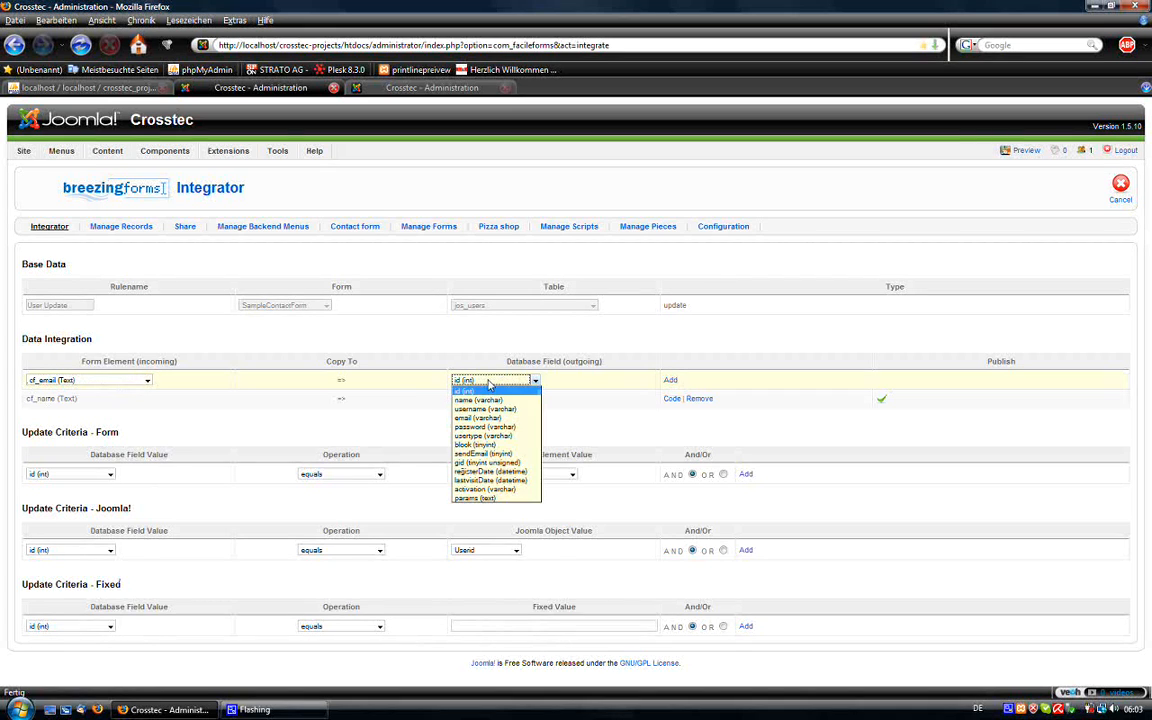
click(480, 417)
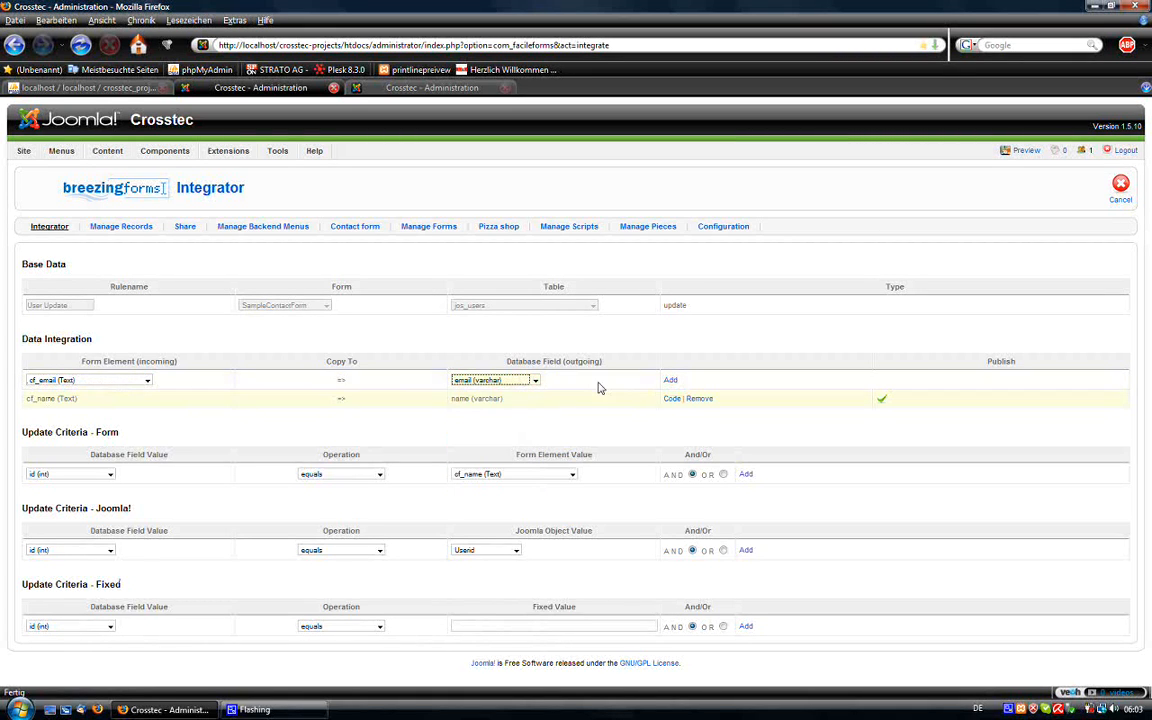
click(670, 380)
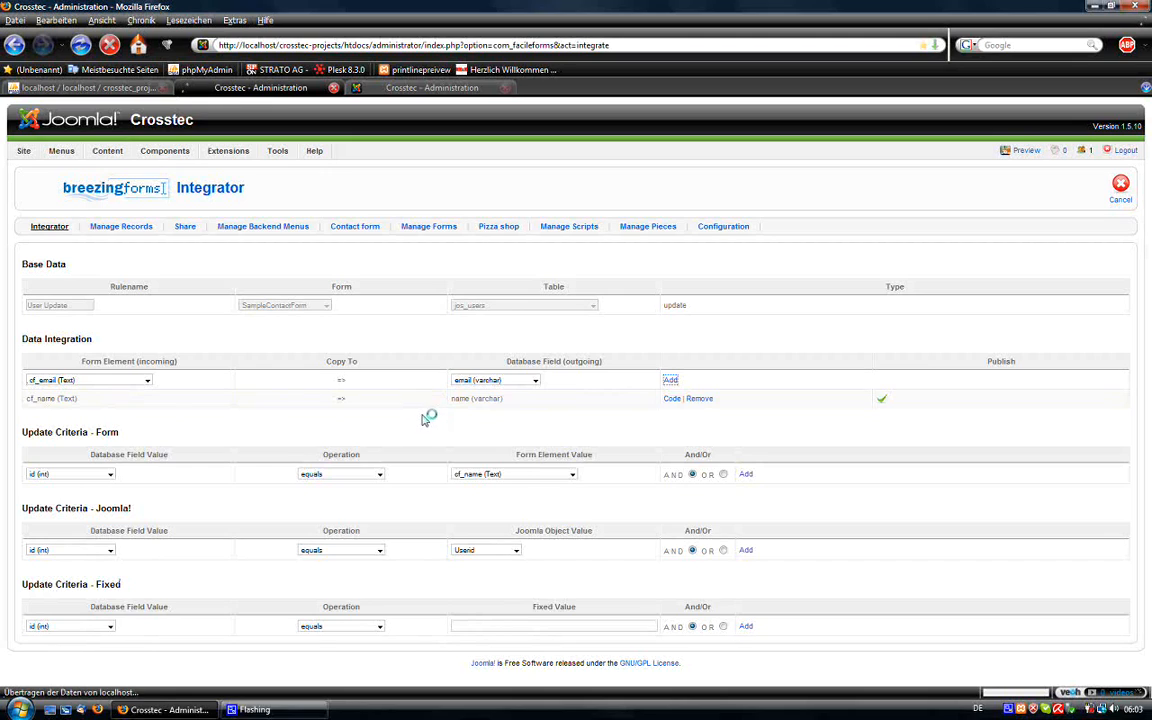
mouse_move(70, 155)
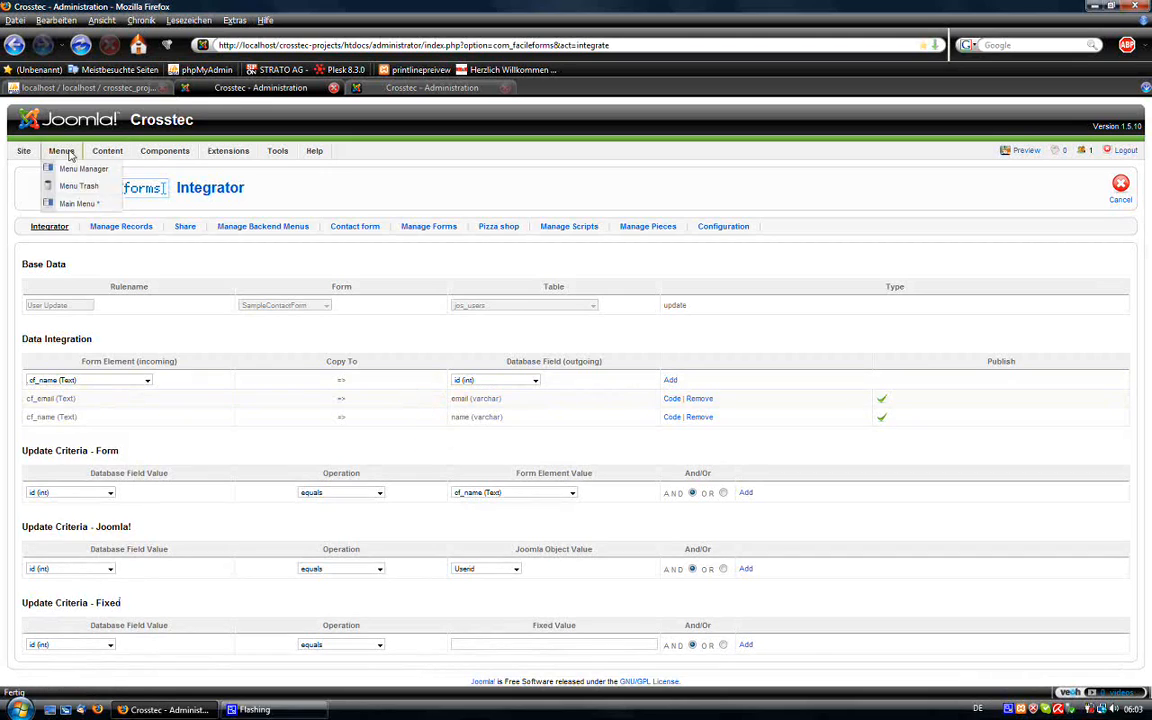
click(92, 88)
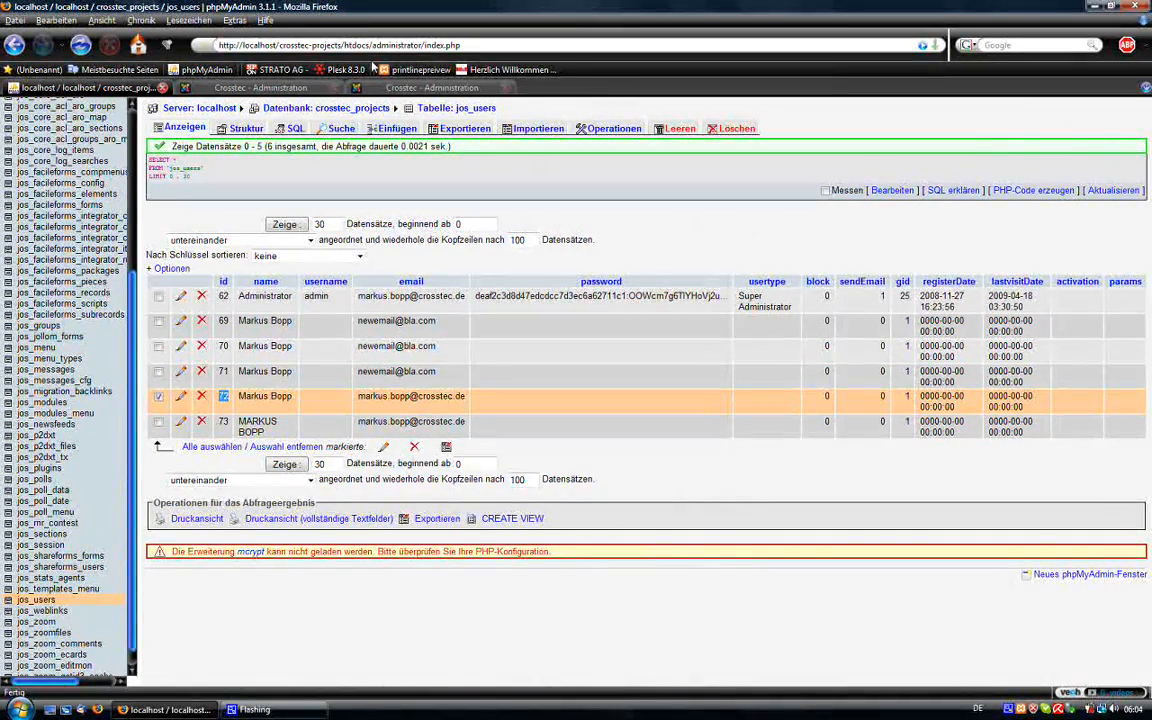
click(300, 87)
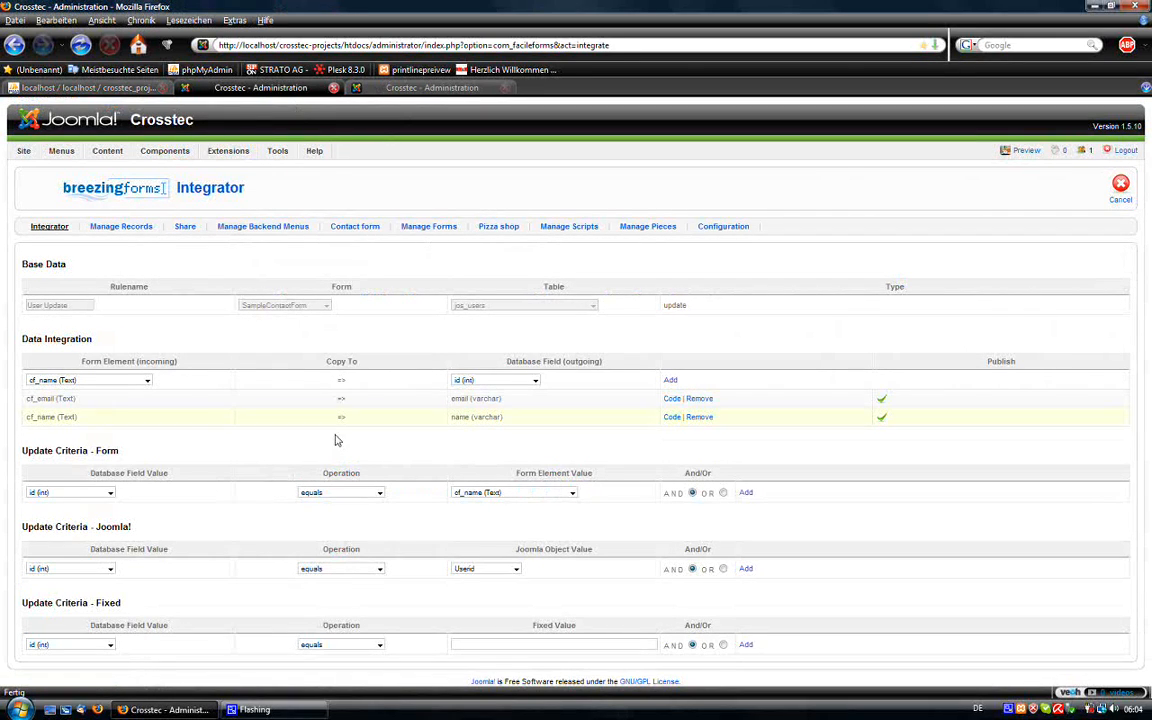
Add a fixed update criterion where id (int) equals 72.
click(107, 645)
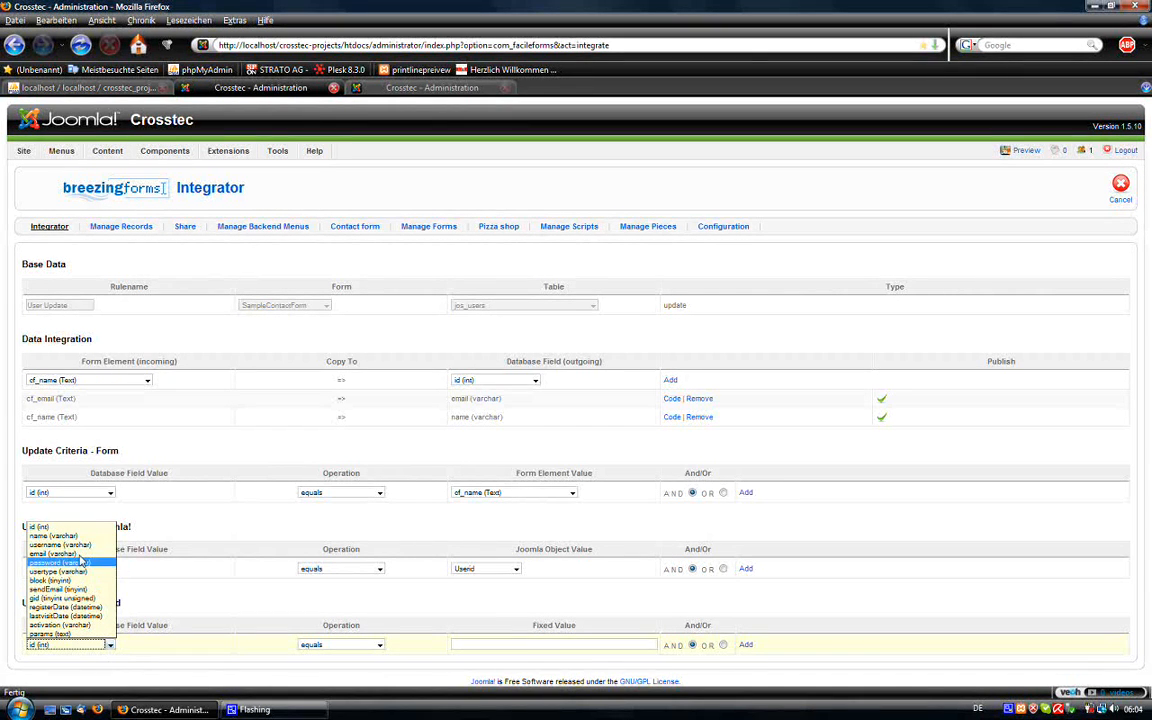
click(40, 527)
click(458, 645)
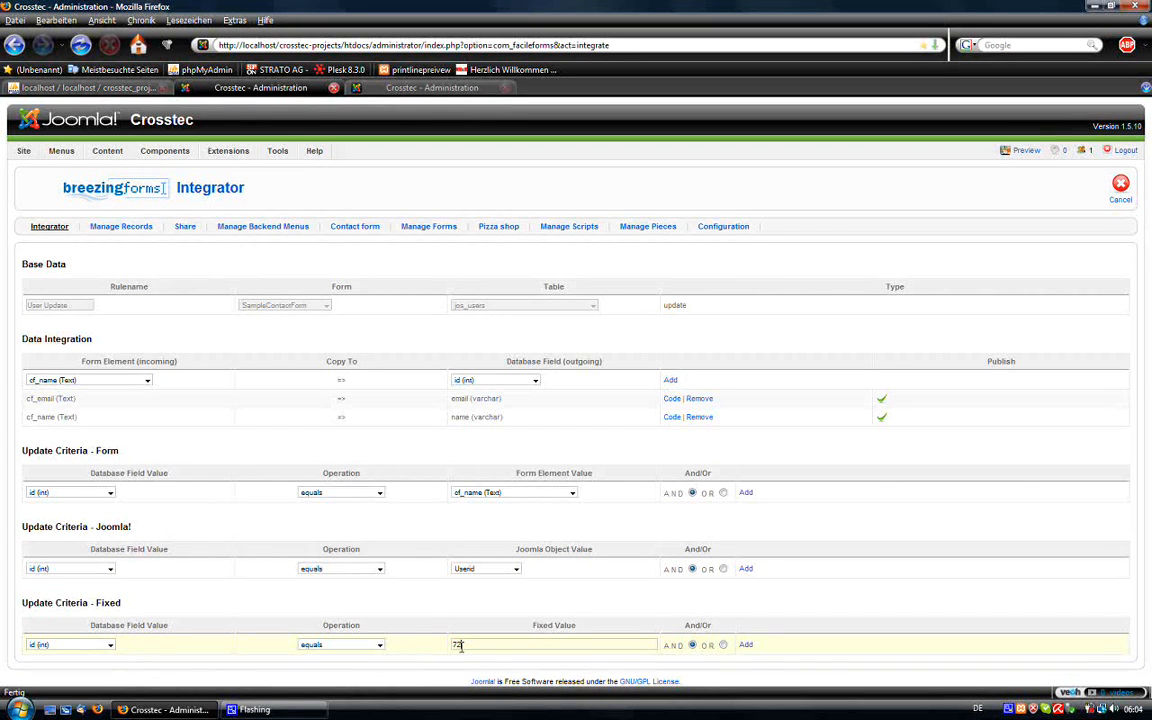
text(72)
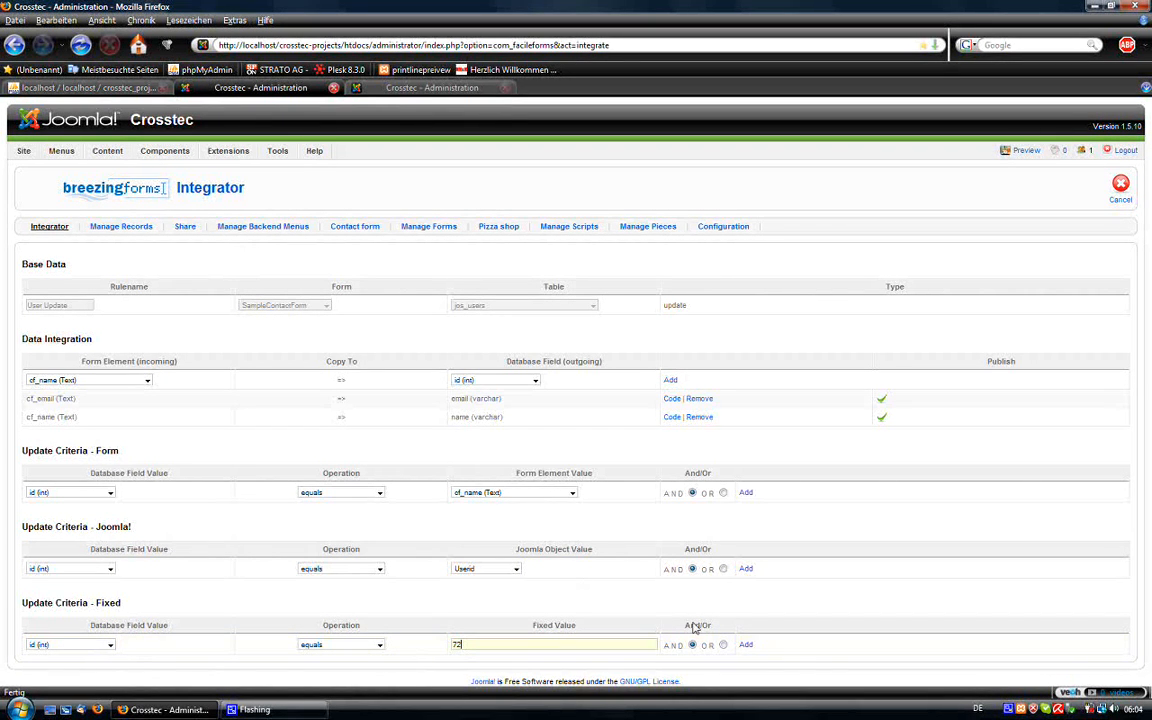
click(745, 645)
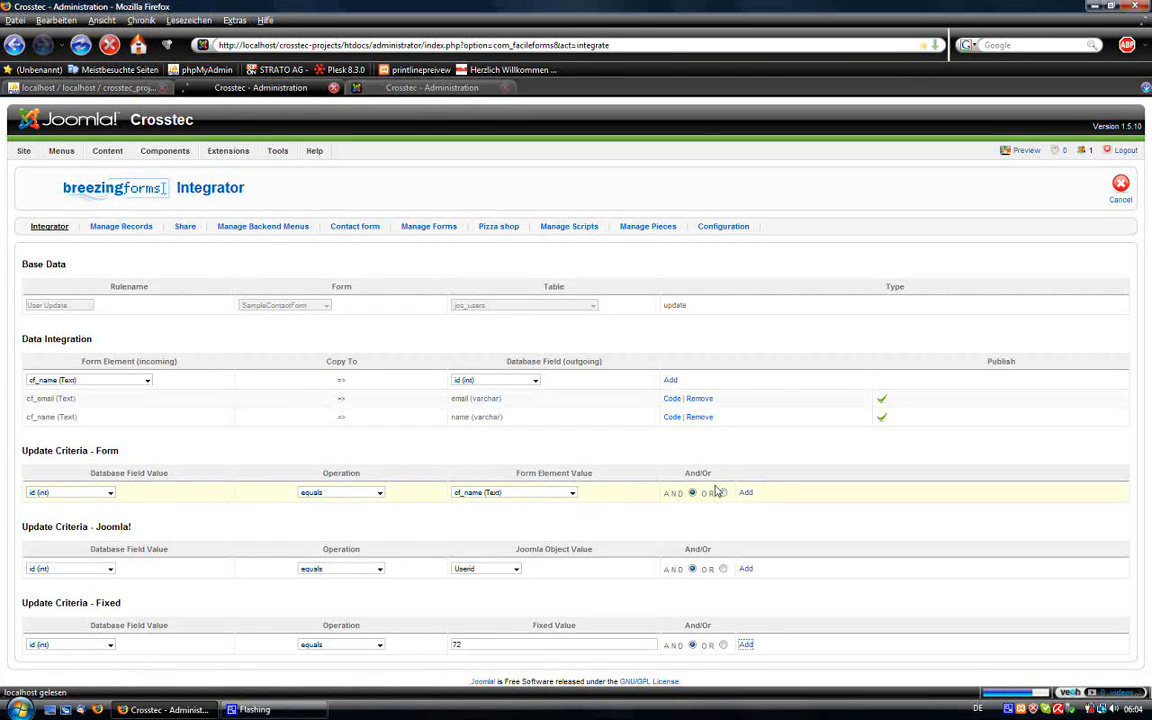
Switch the Form and Joomla criteria to OR, then back to AND.
scroll(722, 487, down, 1)
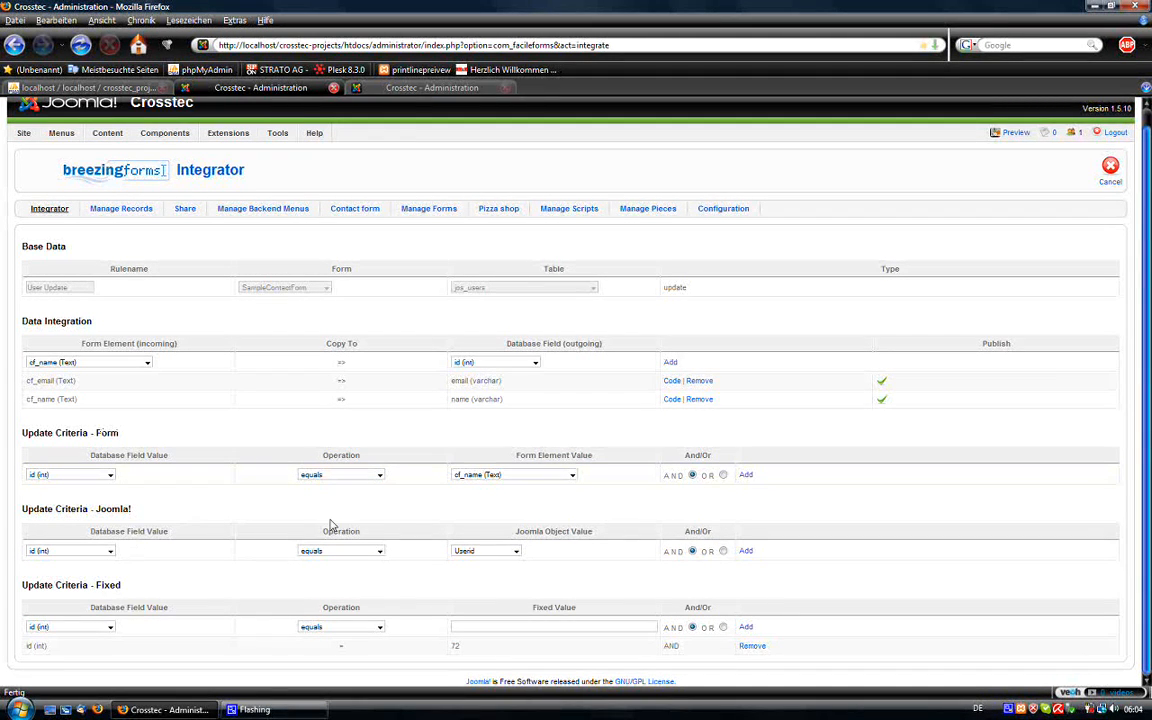
click(723, 475)
click(723, 551)
click(692, 551)
click(692, 475)
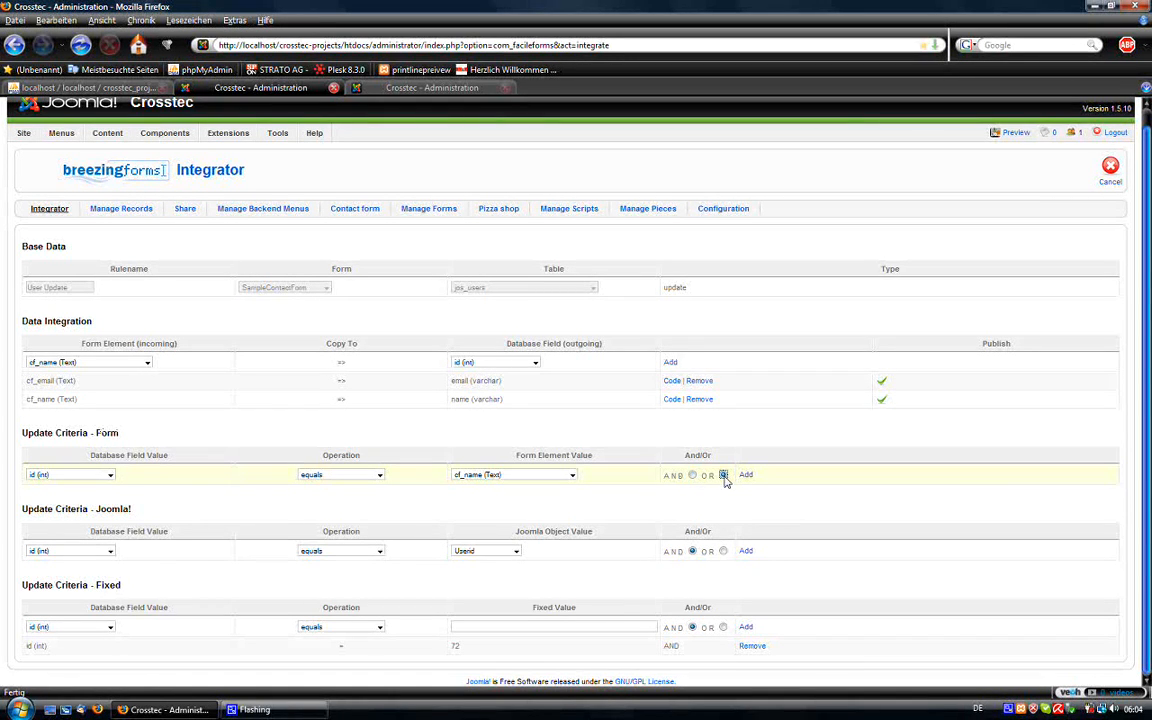
Keep the Form criterion on AND and open the Contact form from BreezingForms Manage Forms.
click(693, 476)
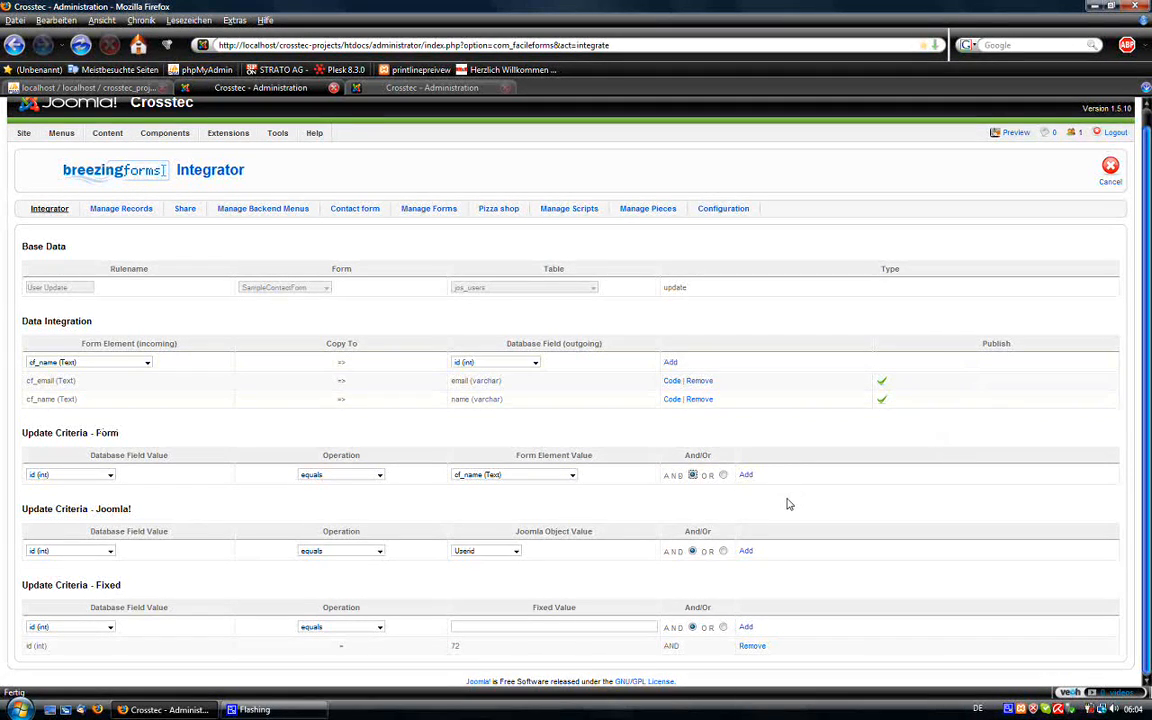
click(410, 88)
mouse_move(168, 152)
mouse_move(190, 186)
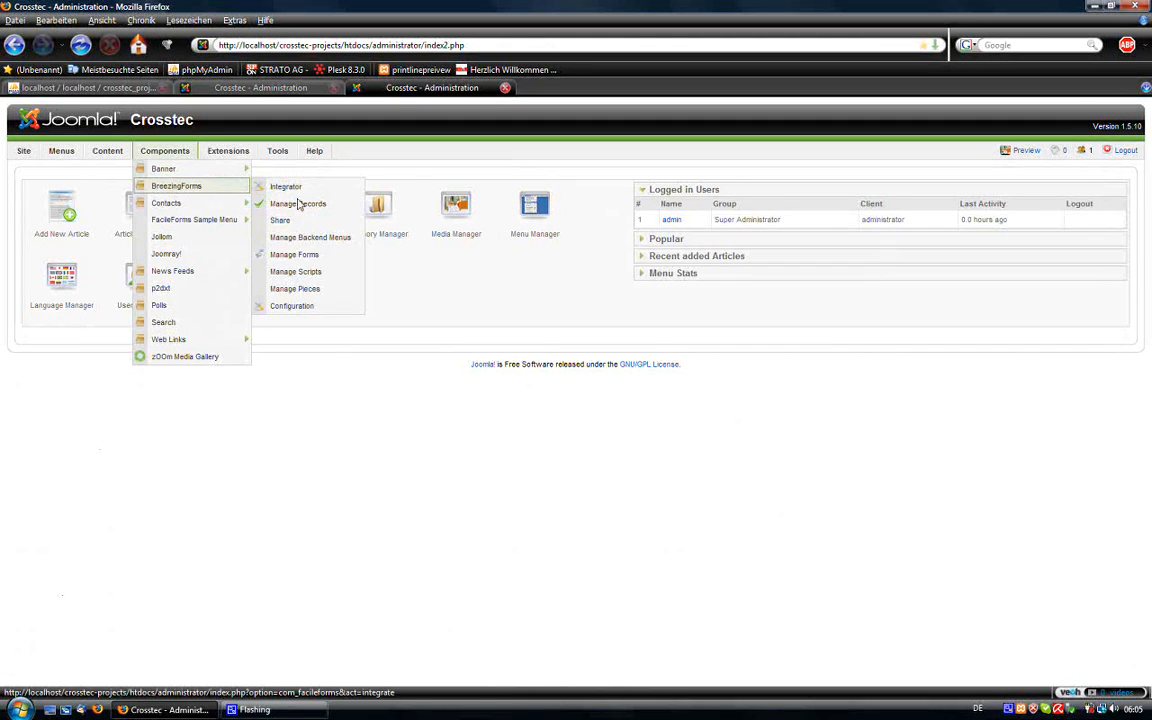
click(288, 257)
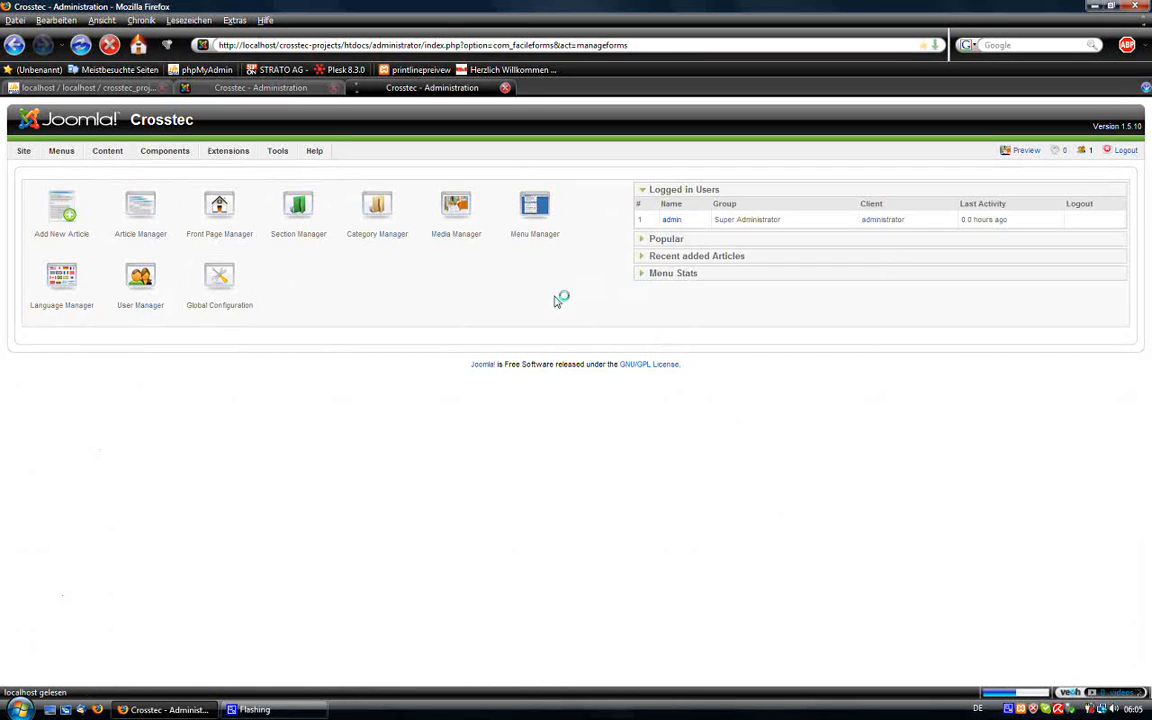
click(78, 307)
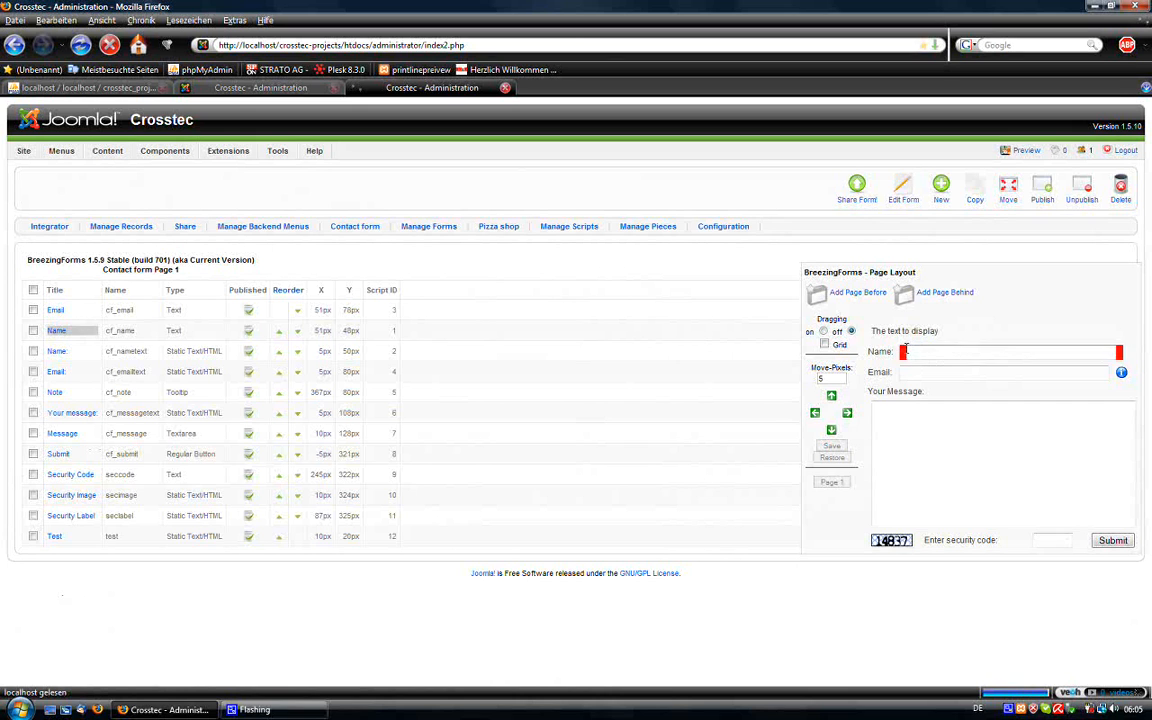
Submit the contact form with a test name, message 'asdasd' and security code 71525.
double_click(911, 351)
text(te)
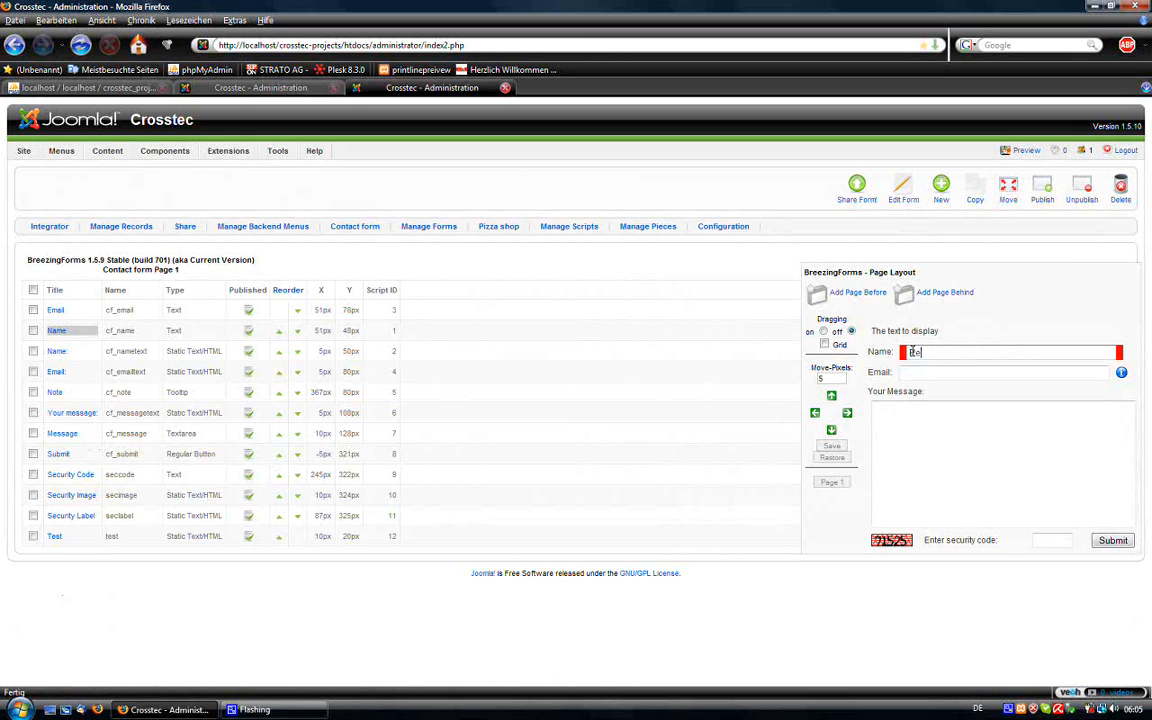
key(Tab)
key(Tab)
click(937, 371)
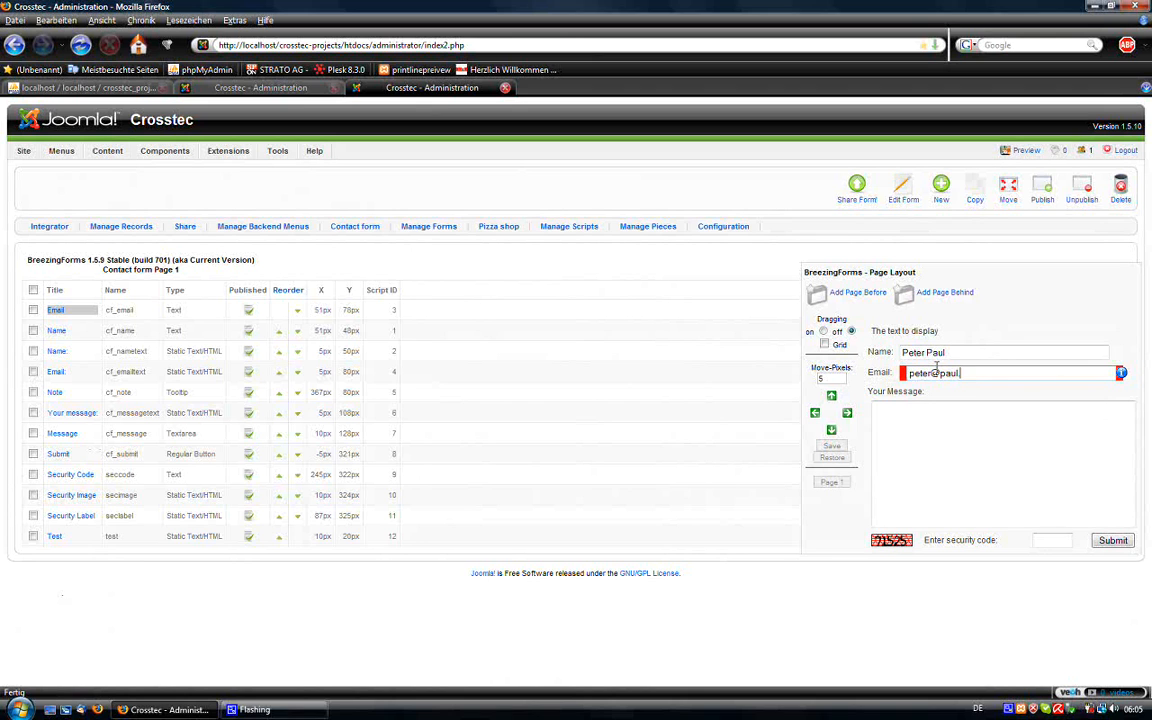
click(941, 427)
text(asdasd)
click(1049, 537)
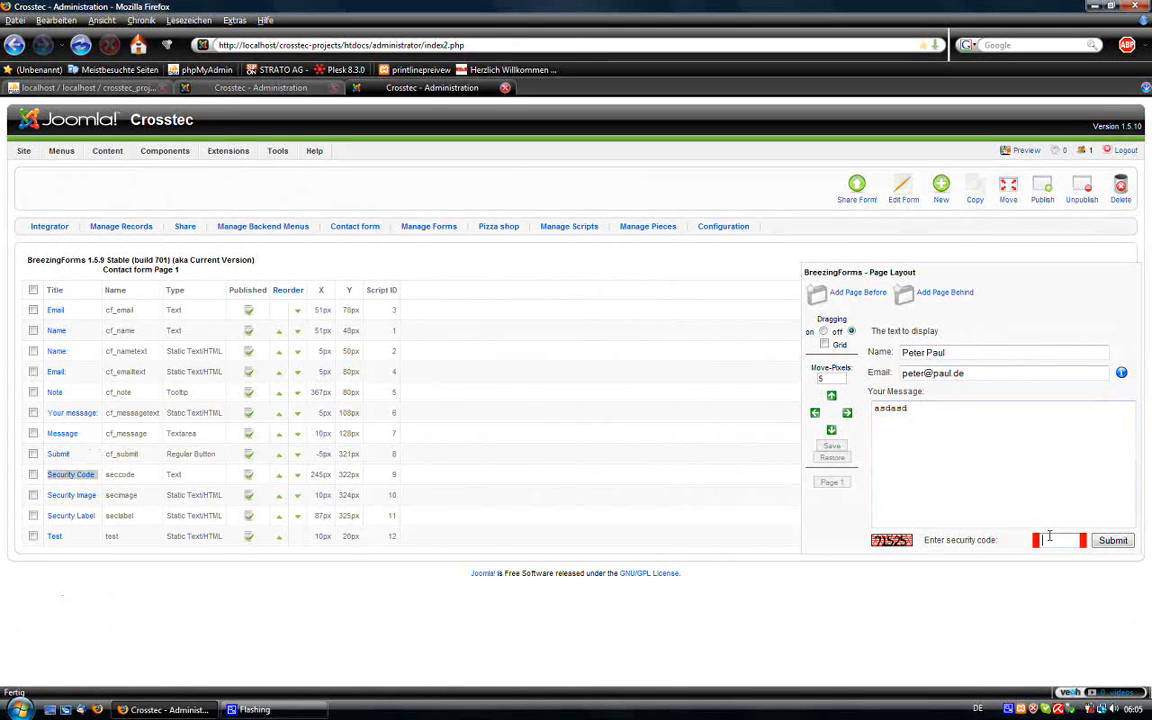
text(71)
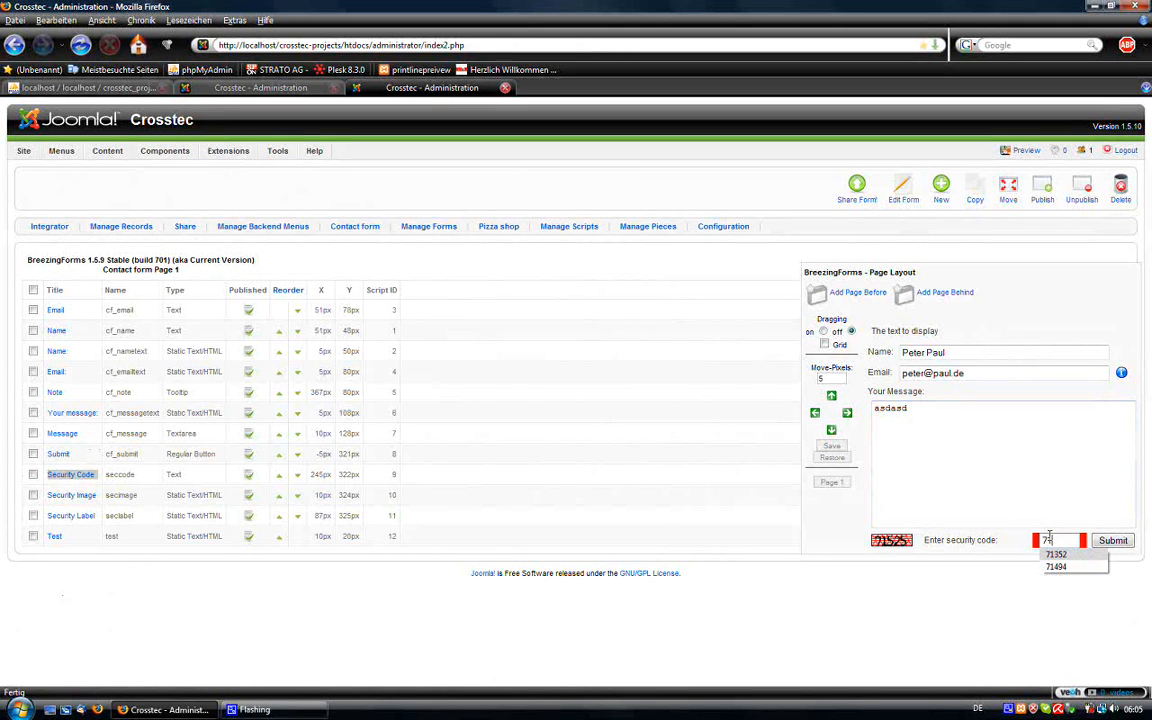
text(525)
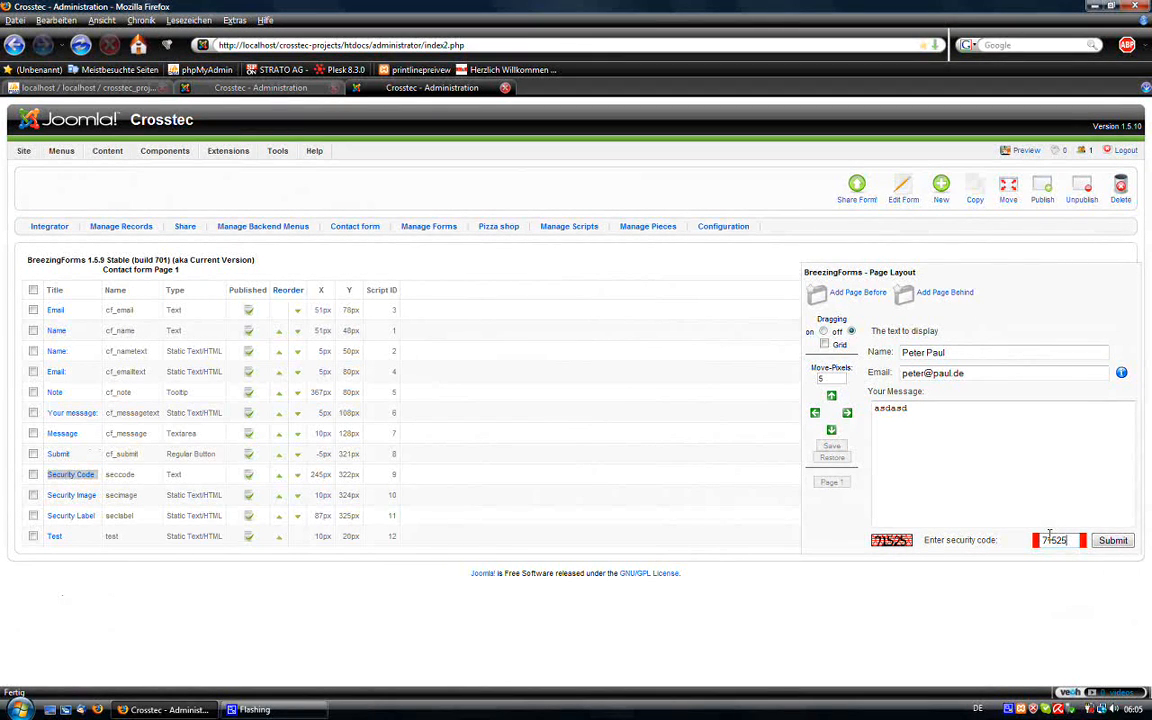
click(1109, 542)
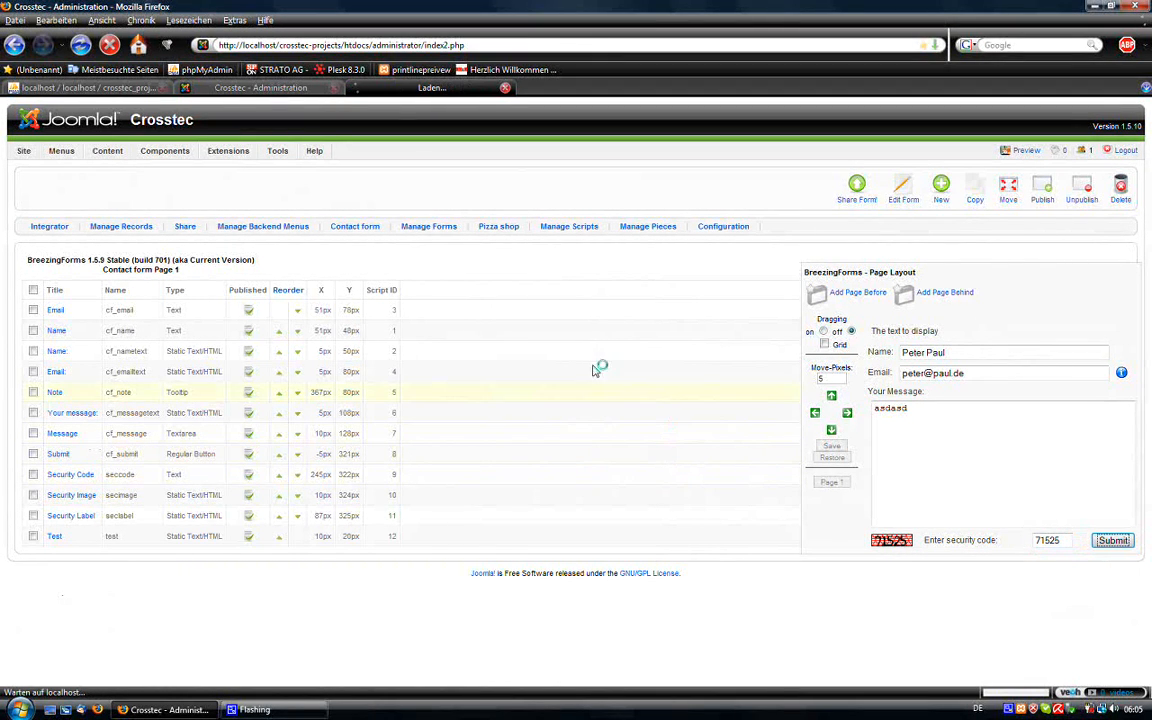
Dismiss the submission confirmation and switch to the phpMyAdmin jos_users tab.
click(105, 89)
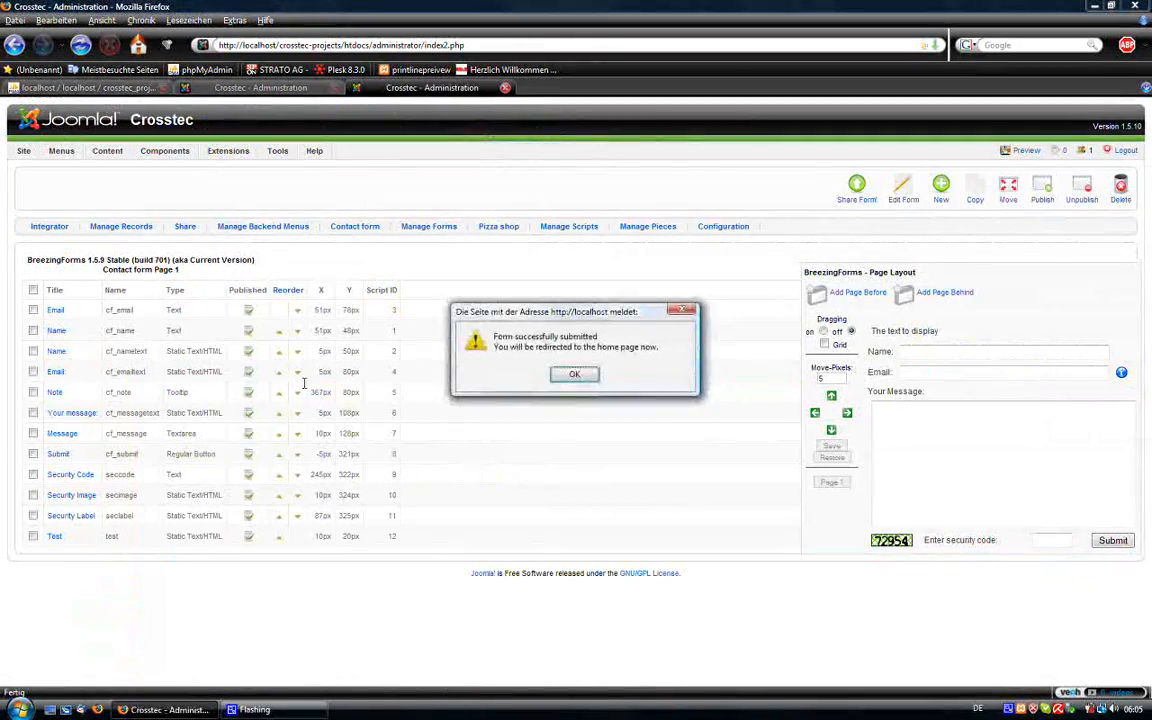
click(576, 374)
click(55, 88)
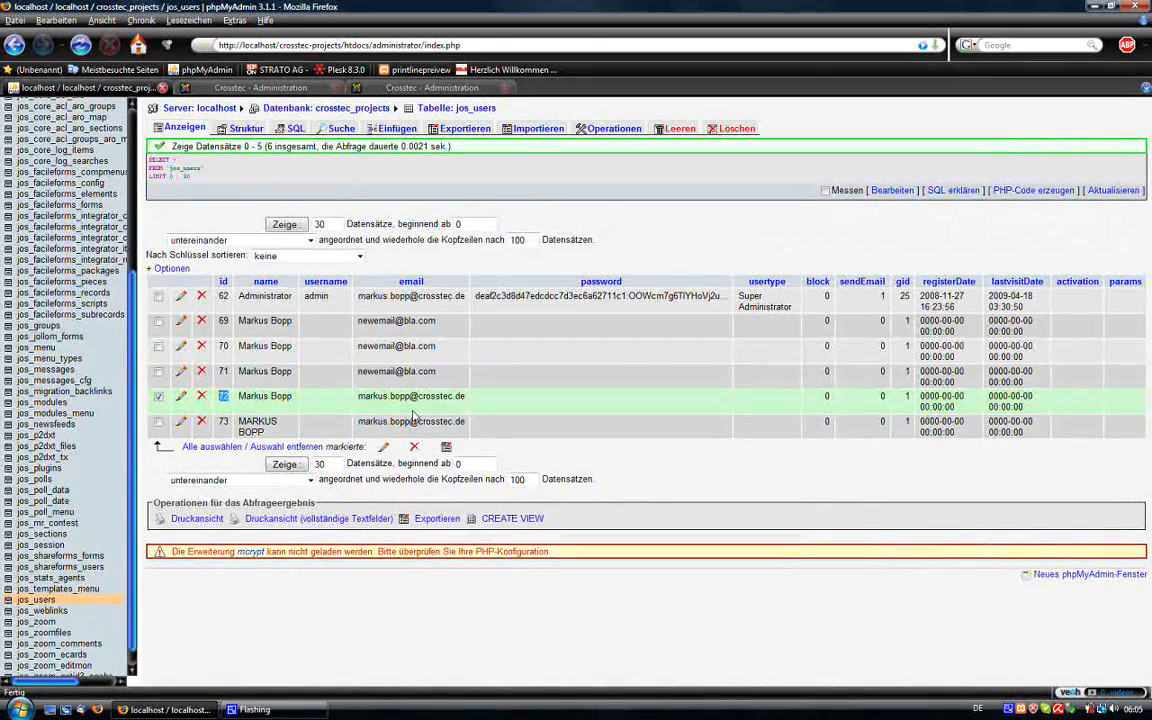
Reload jos_users row 72 to confirm the new name and e-mail, then return to the rule.
click(182, 397)
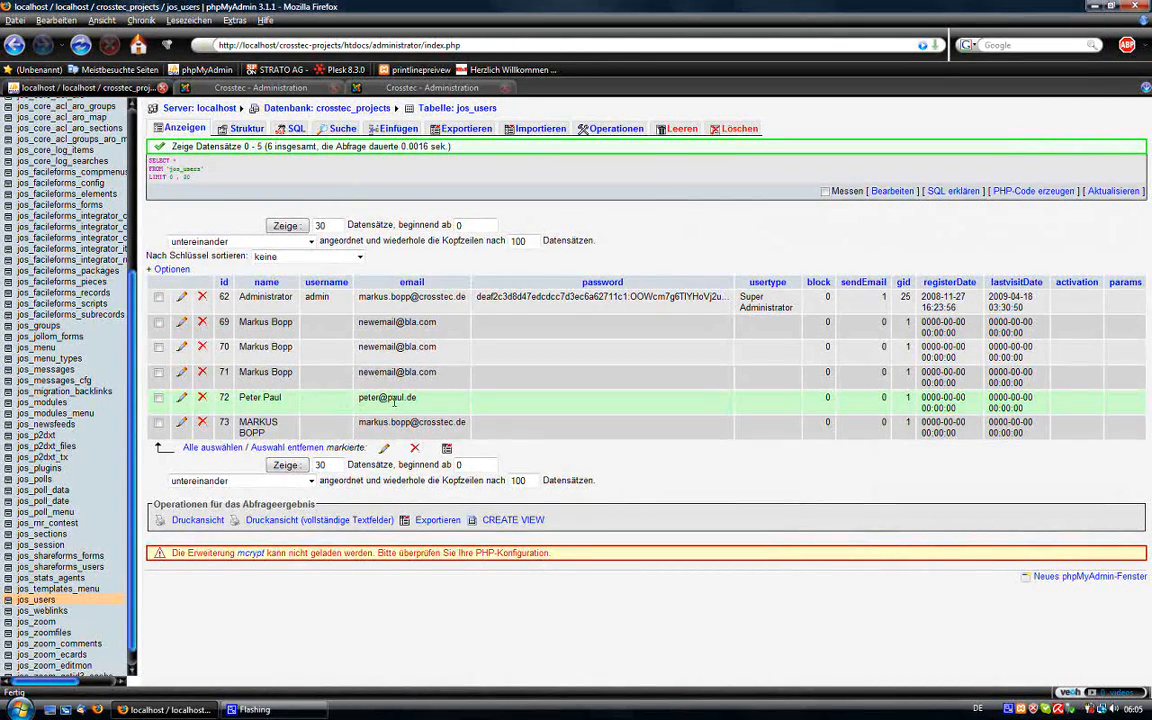
click(255, 87)
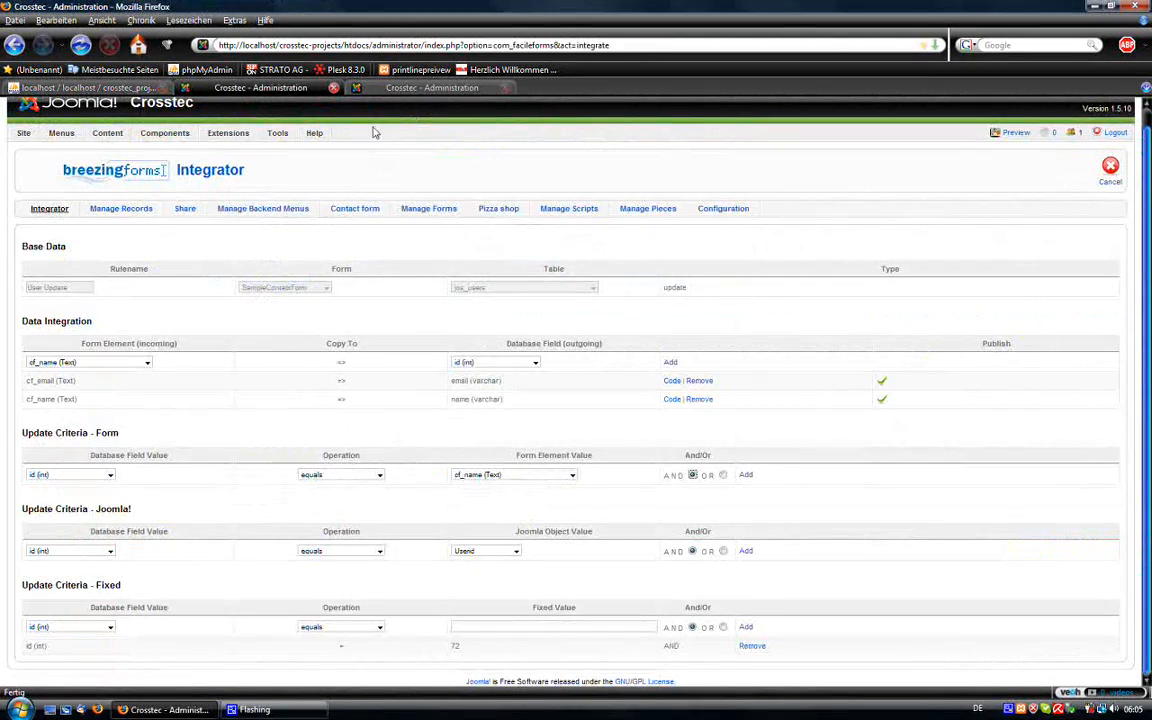